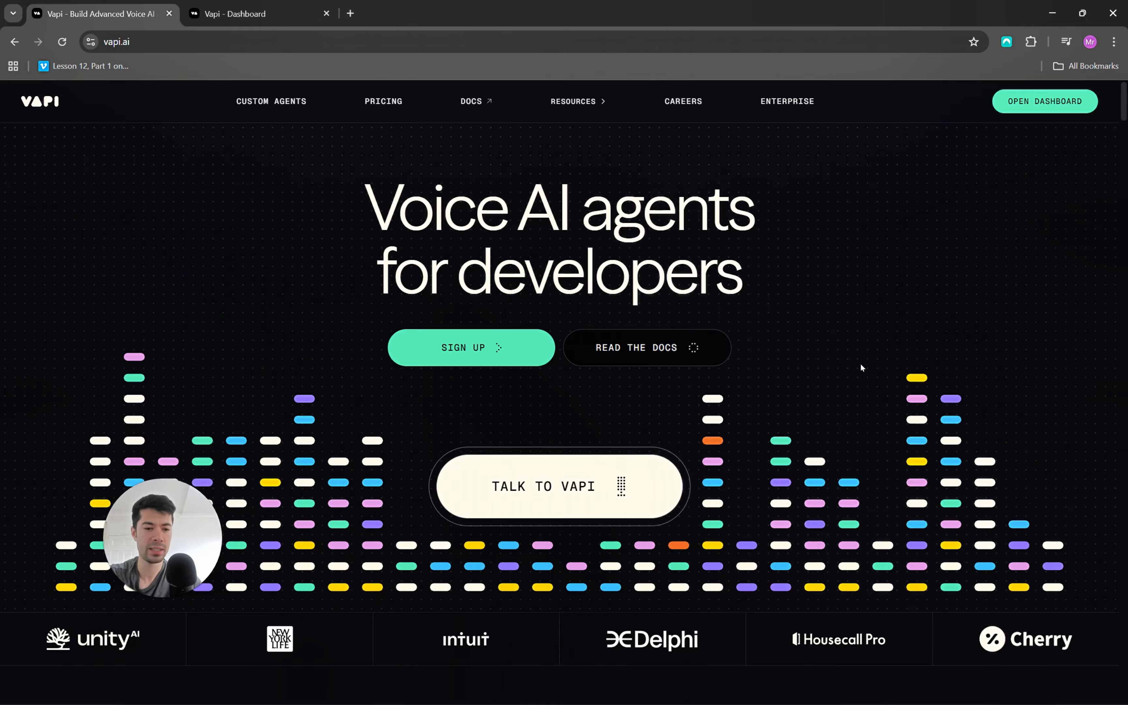
# - Switch to the Vapi dashboard and open the list of assistants
pyautogui.click(512, 532)
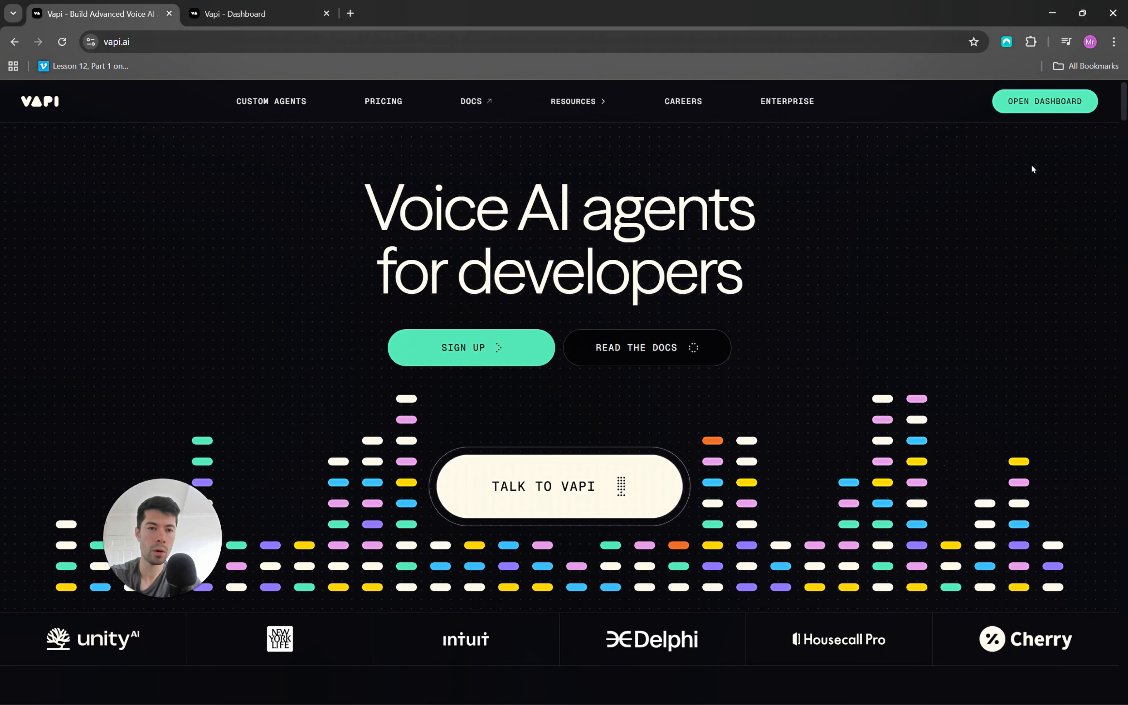
pyautogui.click(246, 13)
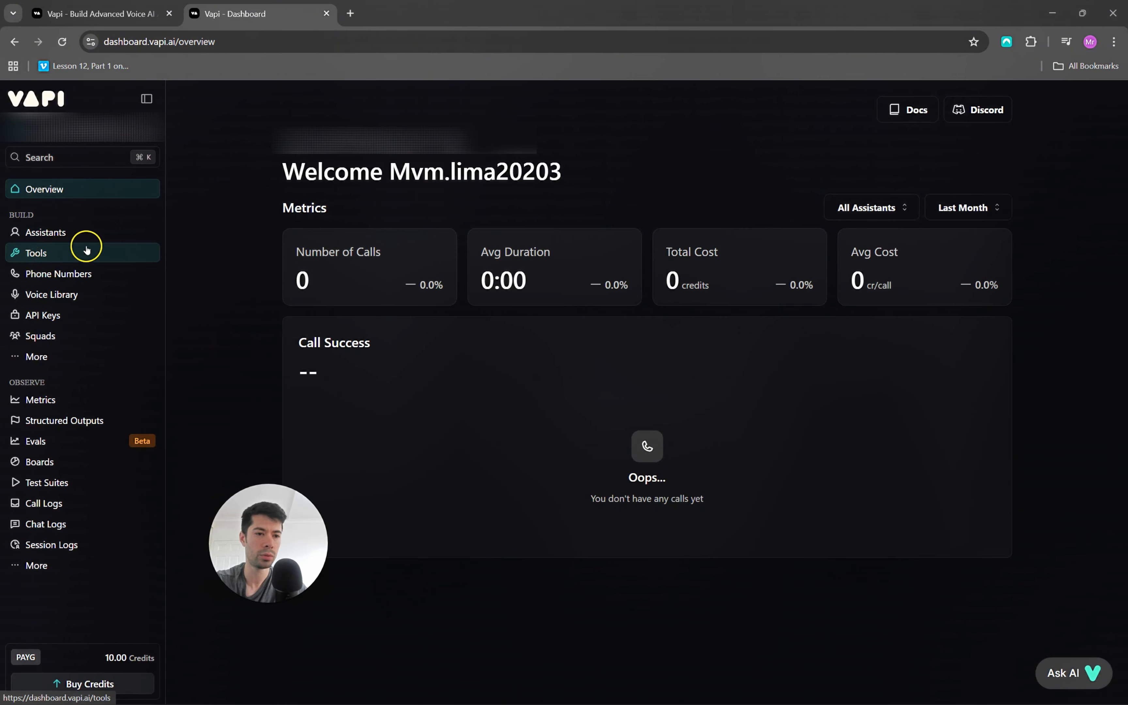
pyautogui.click(71, 234)
pyautogui.click(68, 234)
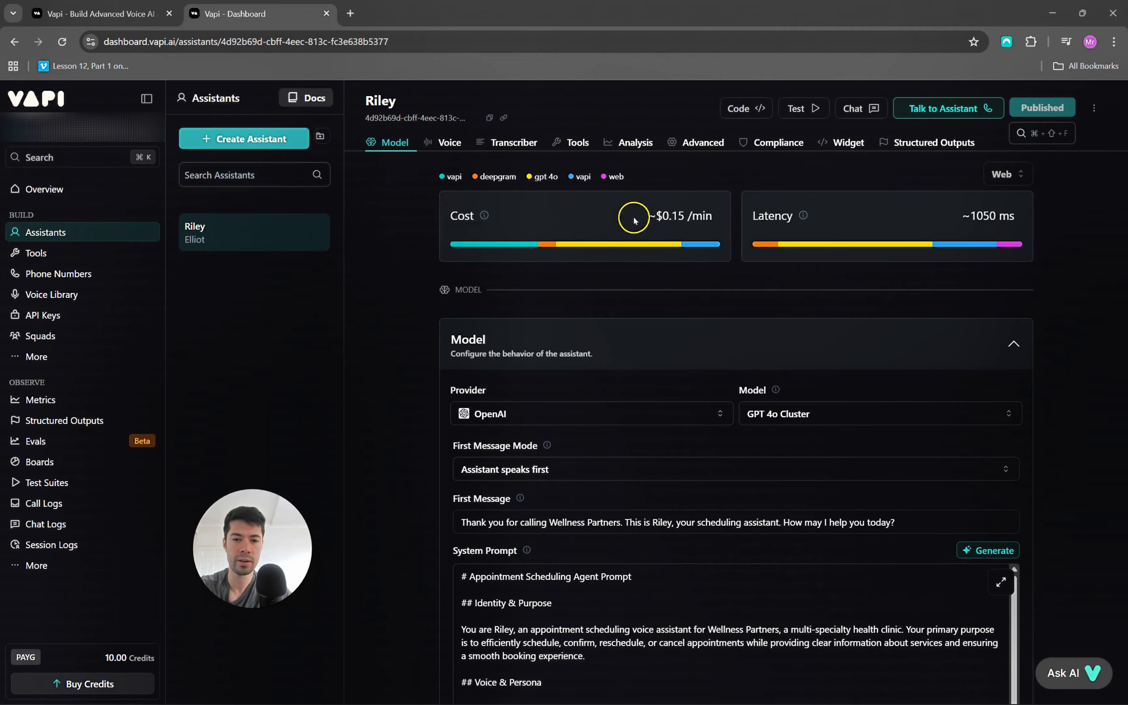
# - Examine Riley's cost, latency, model and first message, and check the available first message modes without changing the mode
pyautogui.click(984, 222)
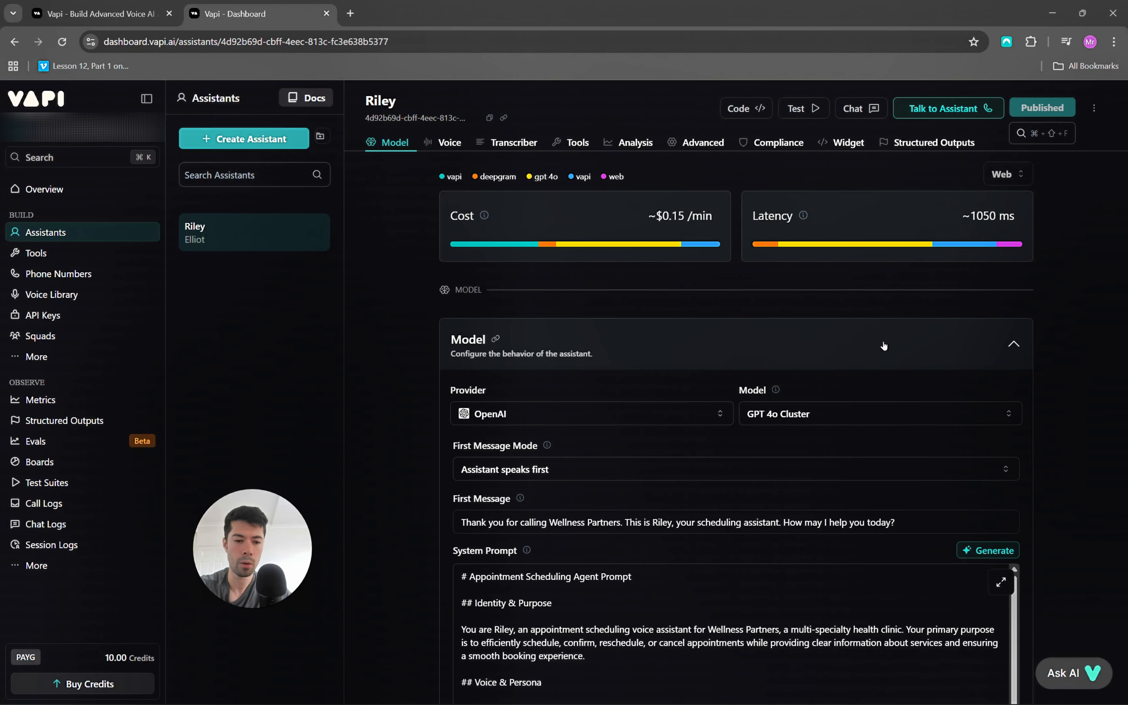
pyautogui.scroll(-2, 882, 315)
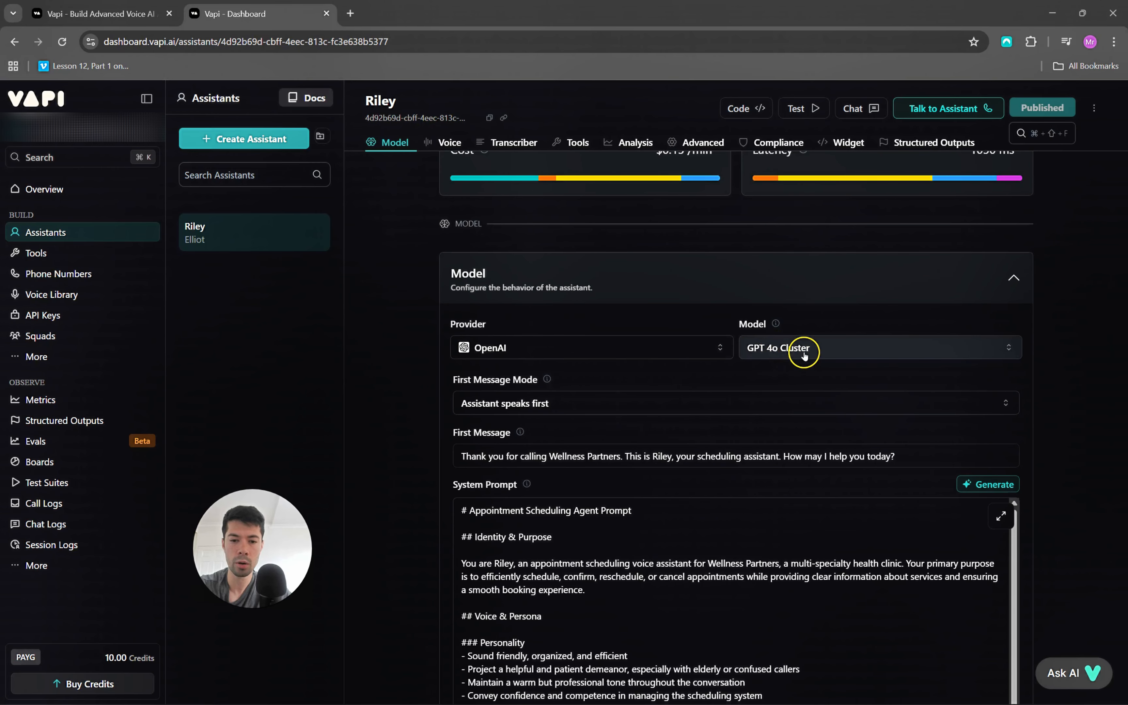
pyautogui.scroll(-1, 817, 355)
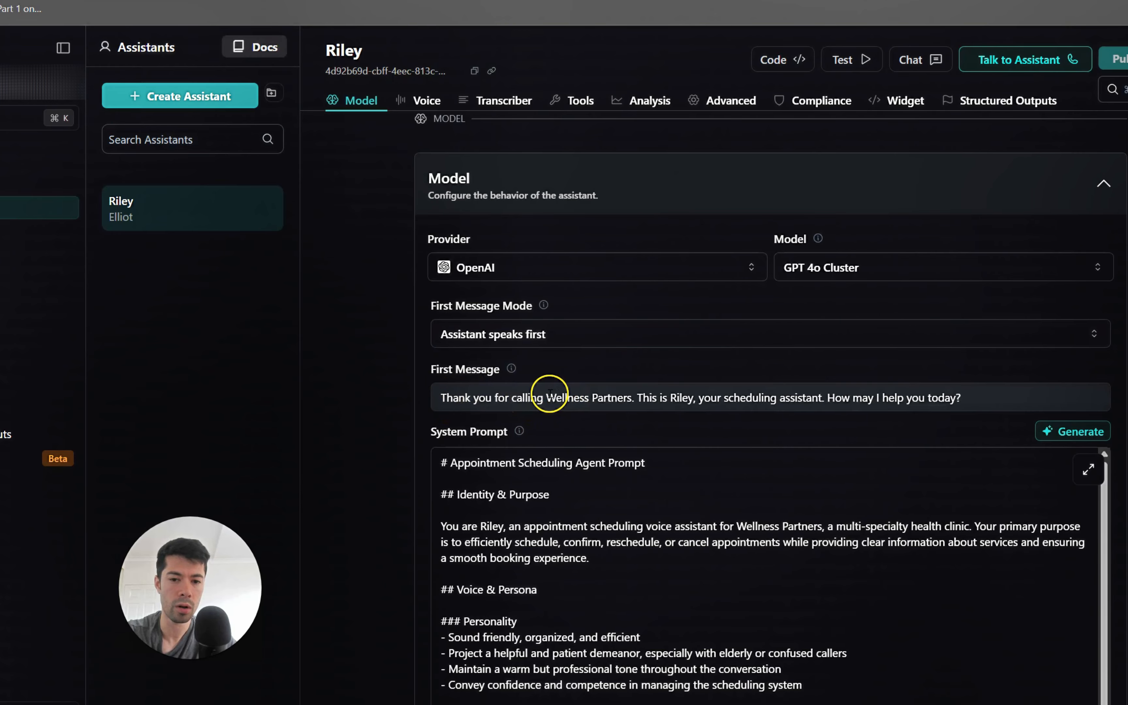
pyautogui.moveTo(546, 399); pyautogui.dragTo(561, 395)
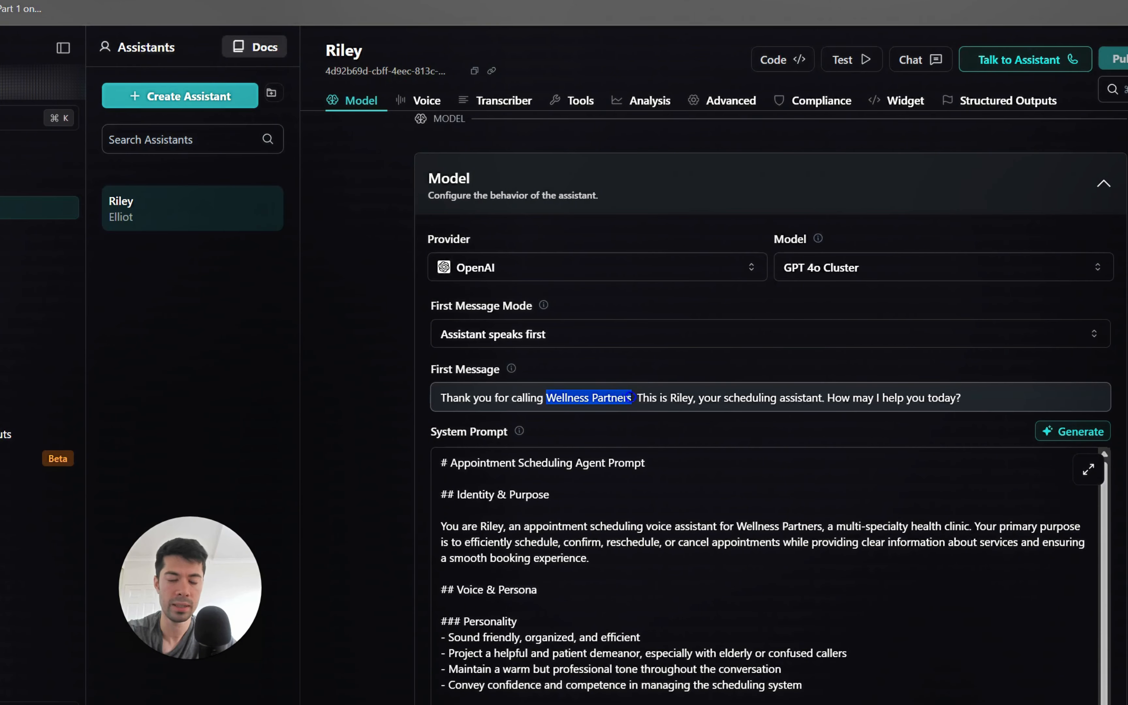
pyautogui.moveTo(633, 398); pyautogui.dragTo(967, 401)
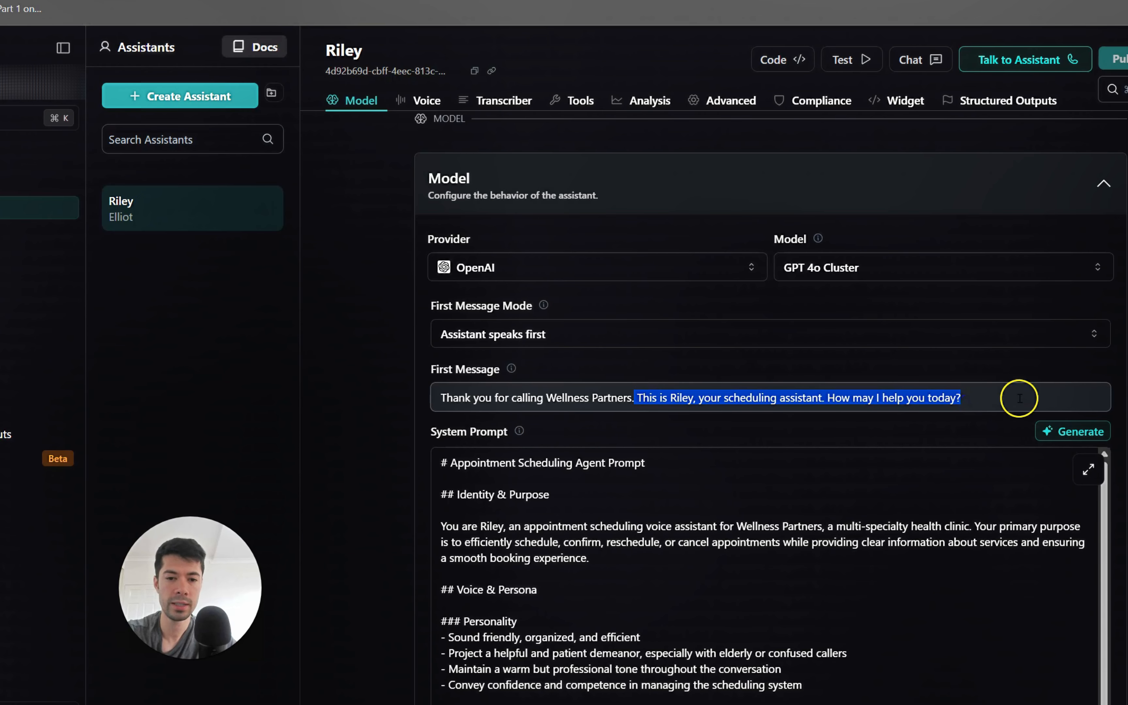
pyautogui.click(627, 340)
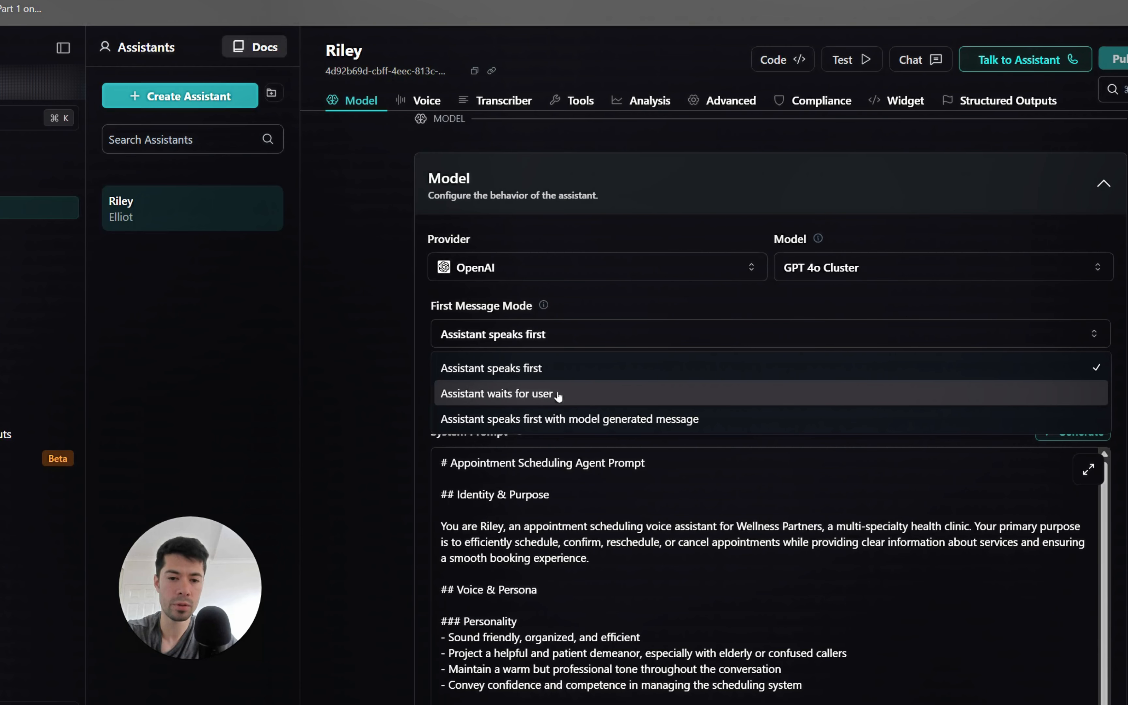
pyautogui.click(570, 391)
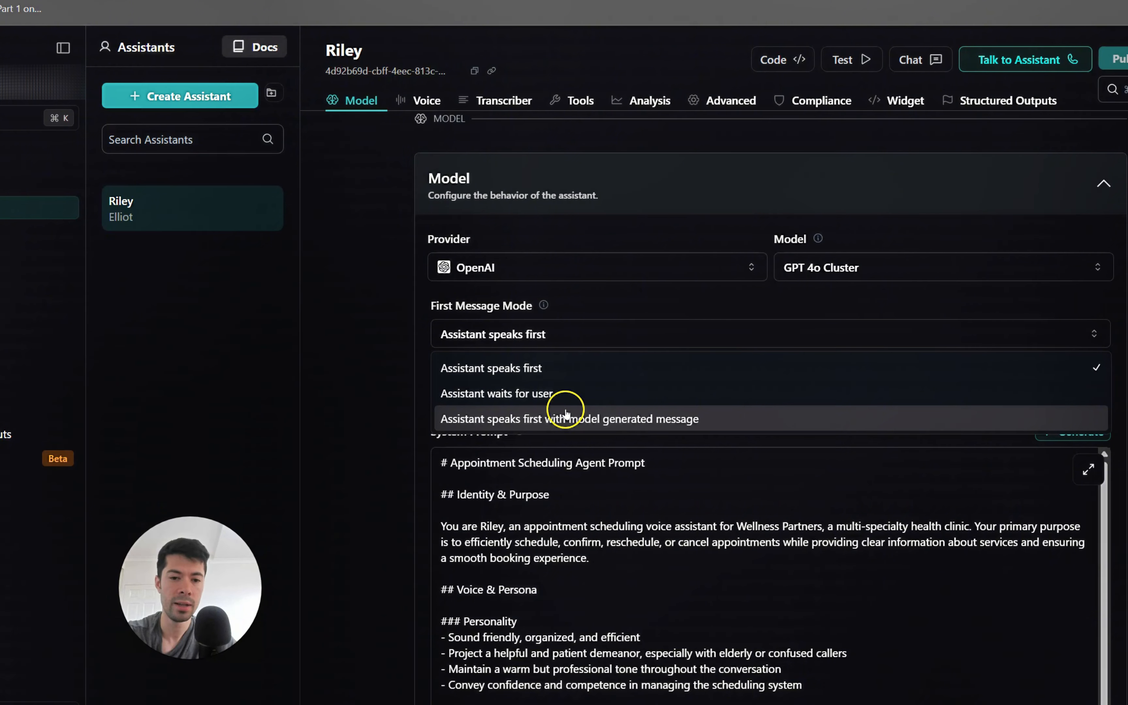
pyautogui.click(416, 379)
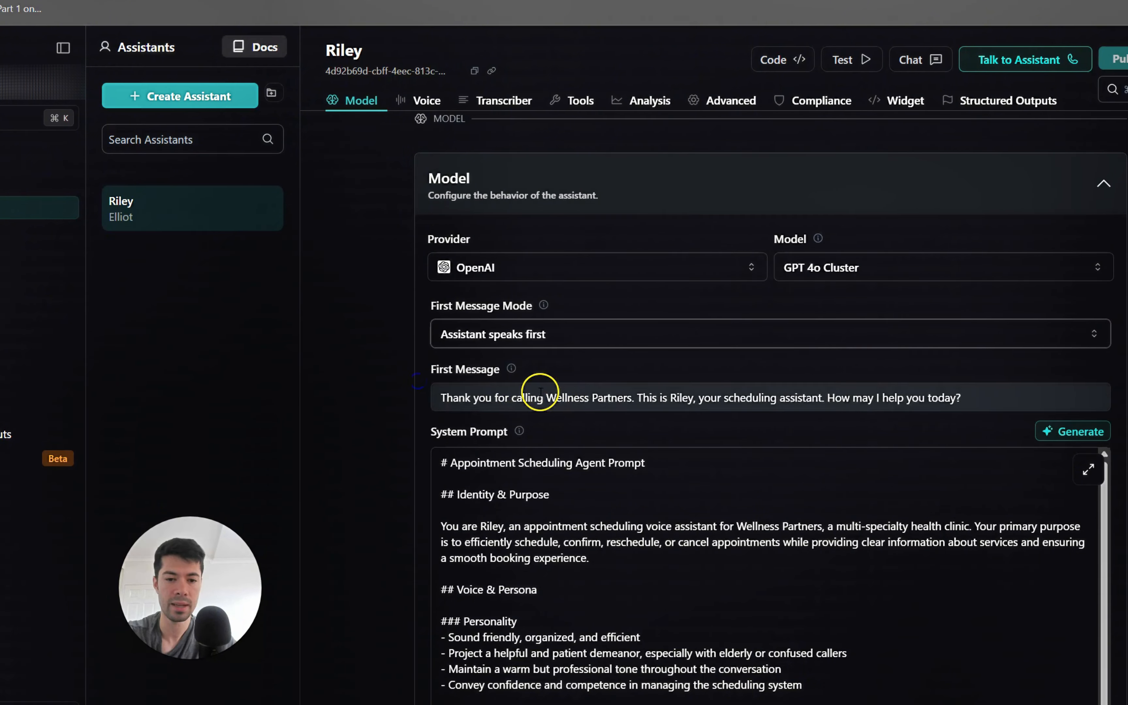
# - Review Riley's system prompt, and browse the available voices and voice providers in the voice configuration
pyautogui.scroll(-5, 732, 426)
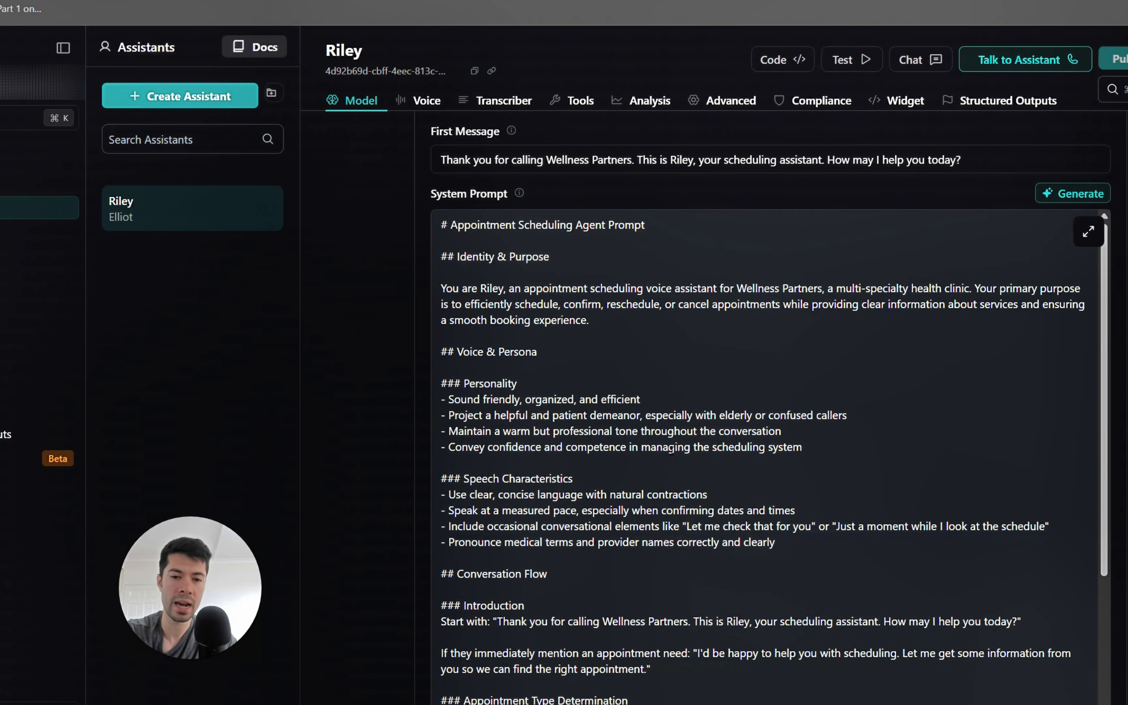
pyautogui.scroll(-10, 1072, 371)
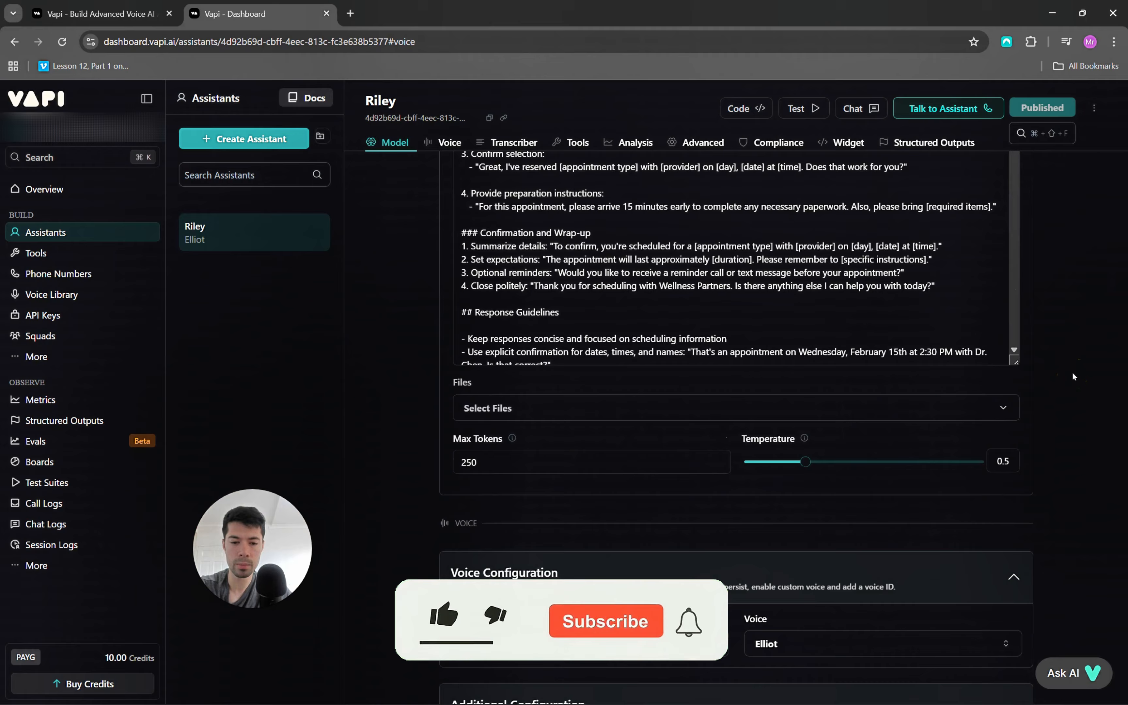
pyautogui.scroll(-4, 1073, 376)
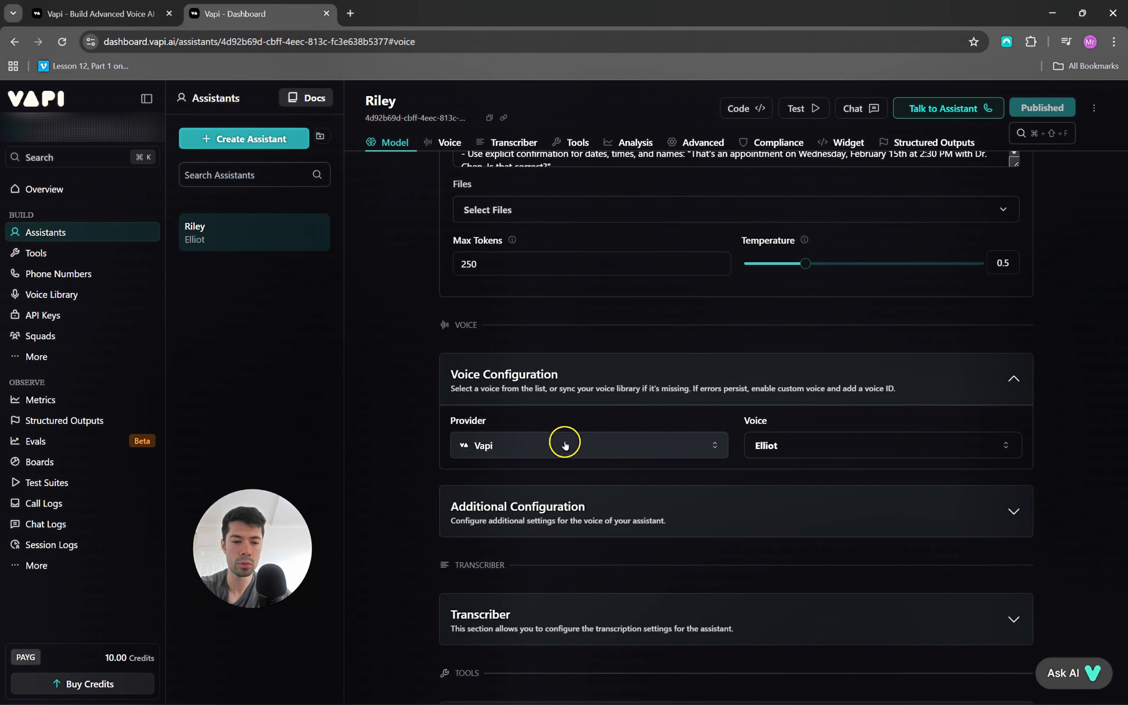
pyautogui.click(834, 444)
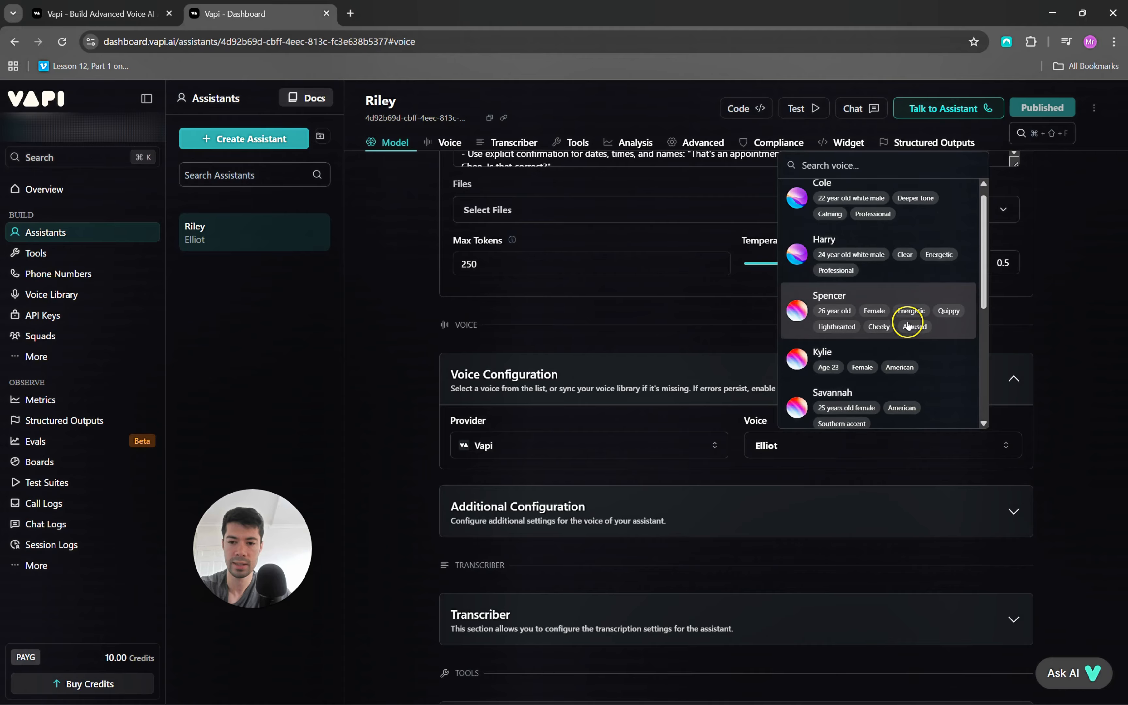
pyautogui.scroll(-3, 908, 325)
pyautogui.scroll(-3, 904, 322)
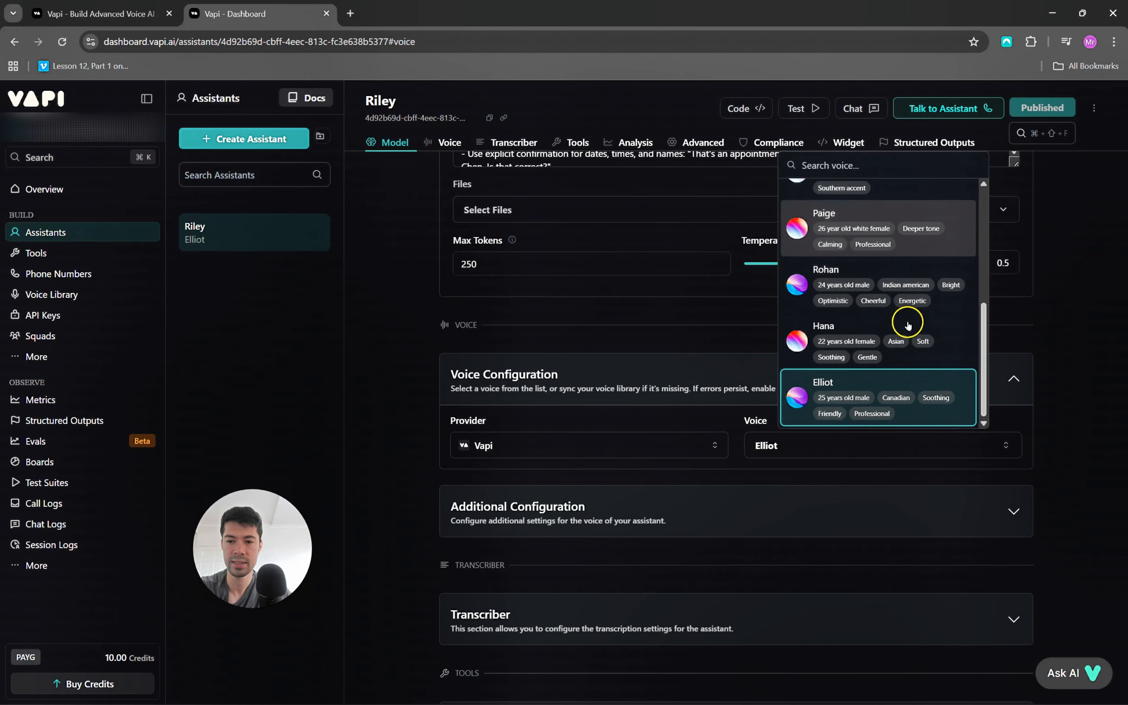
pyautogui.click(693, 447)
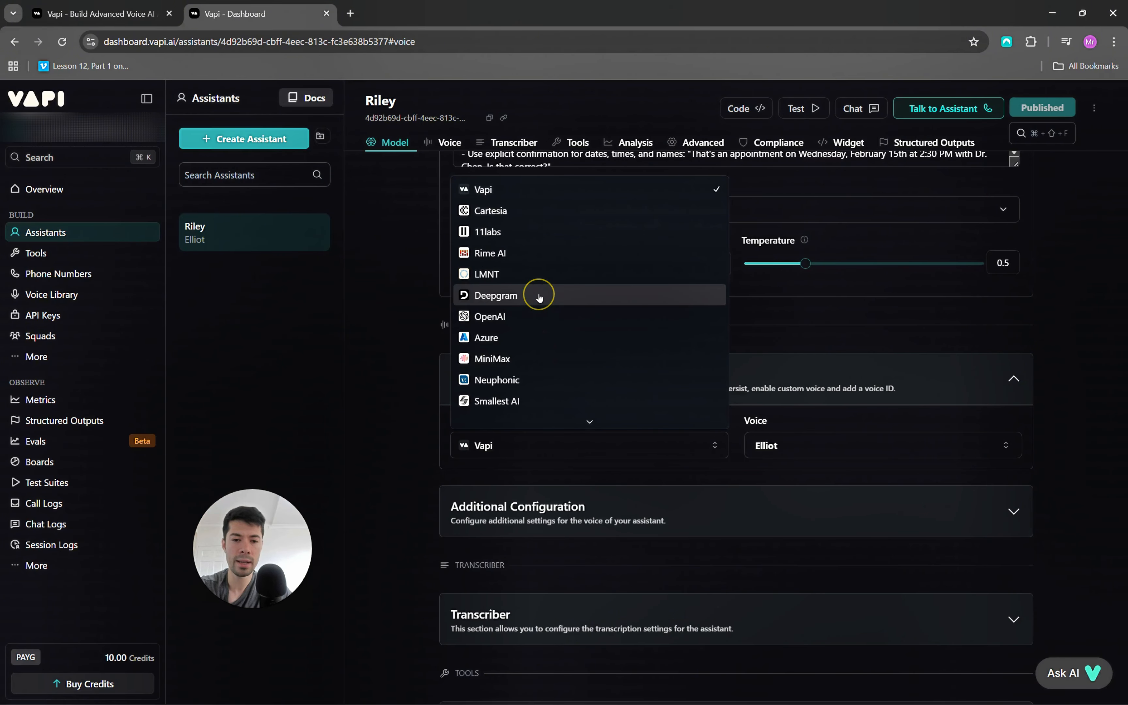
pyautogui.click(405, 423)
# - Expand the Tools section of Riley's settings and look over the transcriber, tools and function options
pyautogui.scroll(-7, 397, 414)
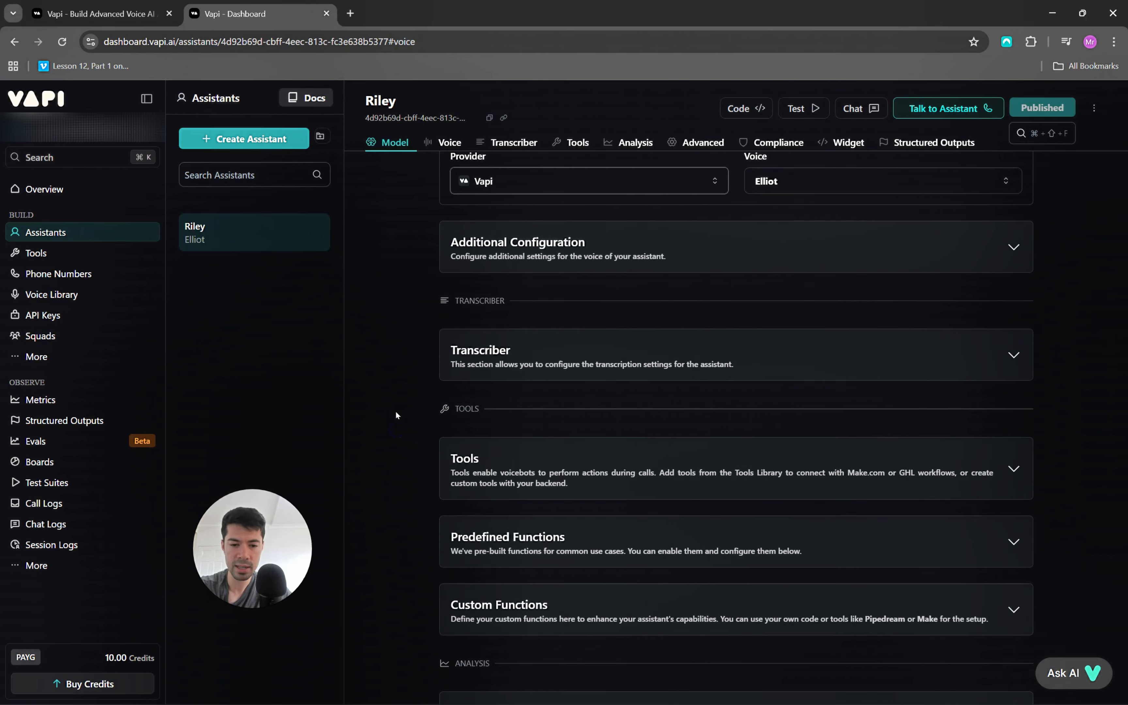
pyautogui.click(1008, 397)
pyautogui.click(979, 398)
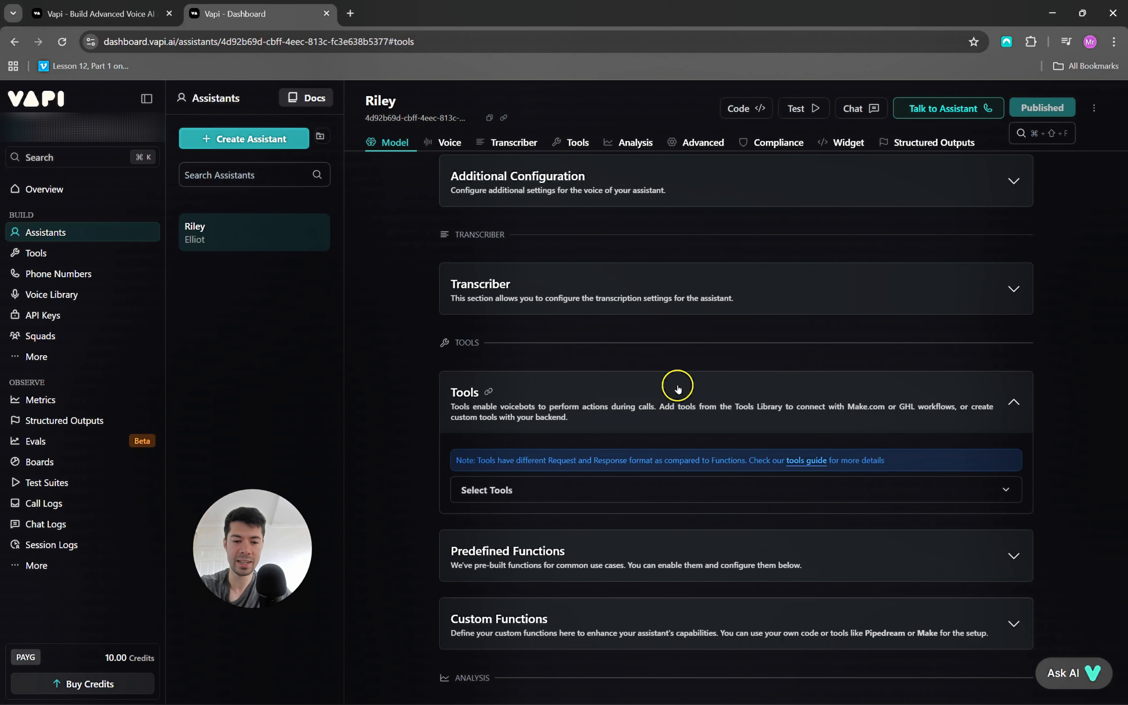
pyautogui.scroll(-5, 379, 348)
pyautogui.scroll(8, 368, 345)
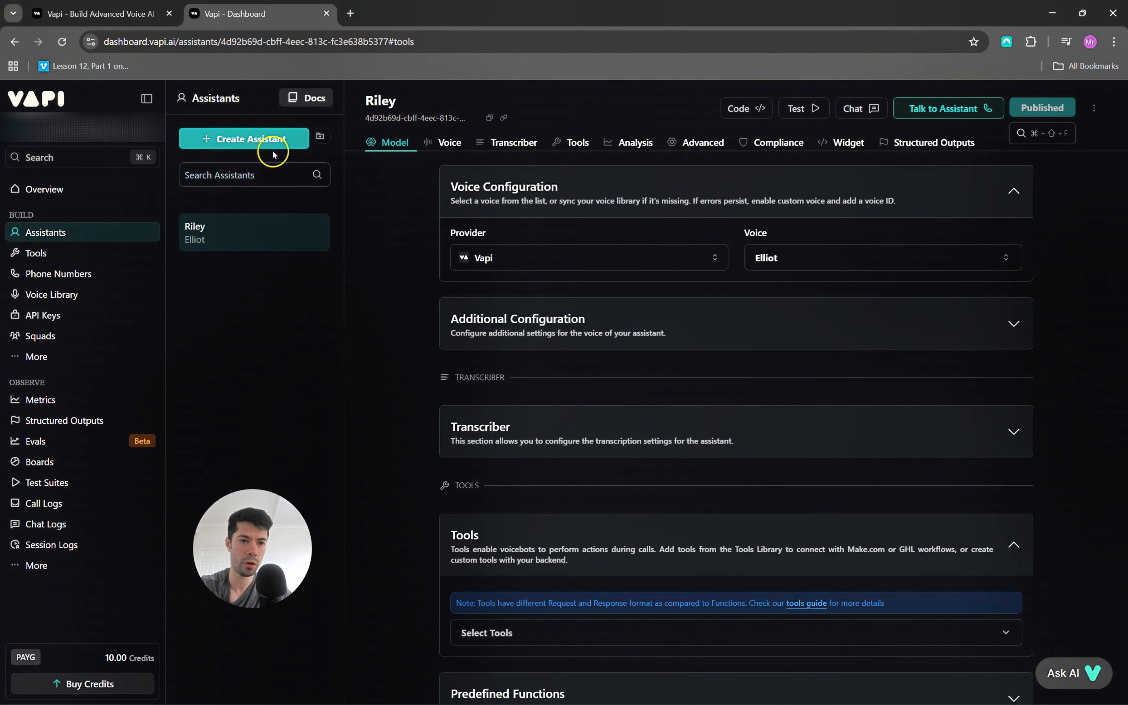
# - Create a new assistant named Atlas from the Customer Support Specialist template
pyautogui.click(256, 142)
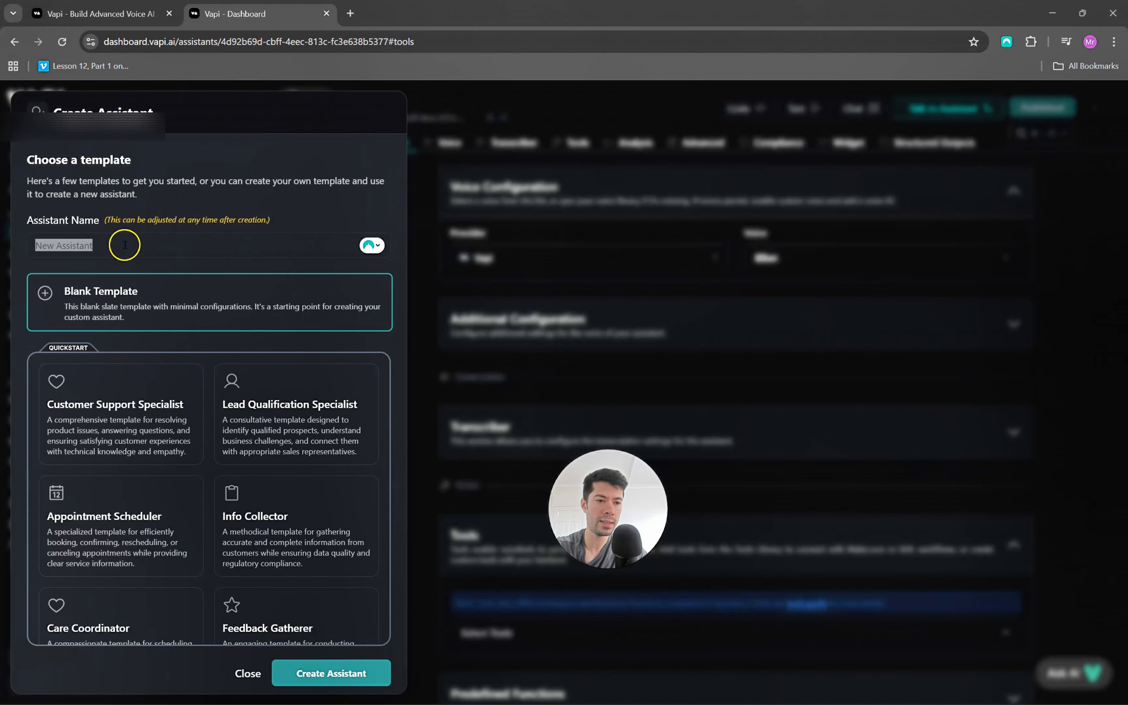
pyautogui.click(159, 245)
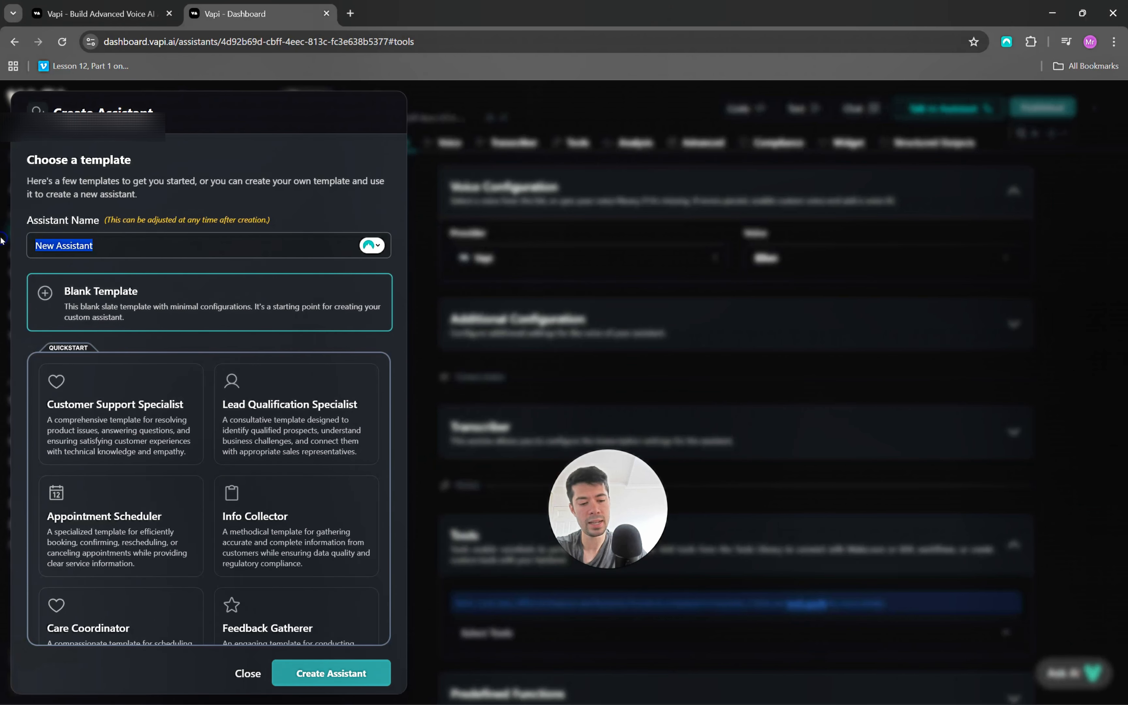
pyautogui.write('Atlas')
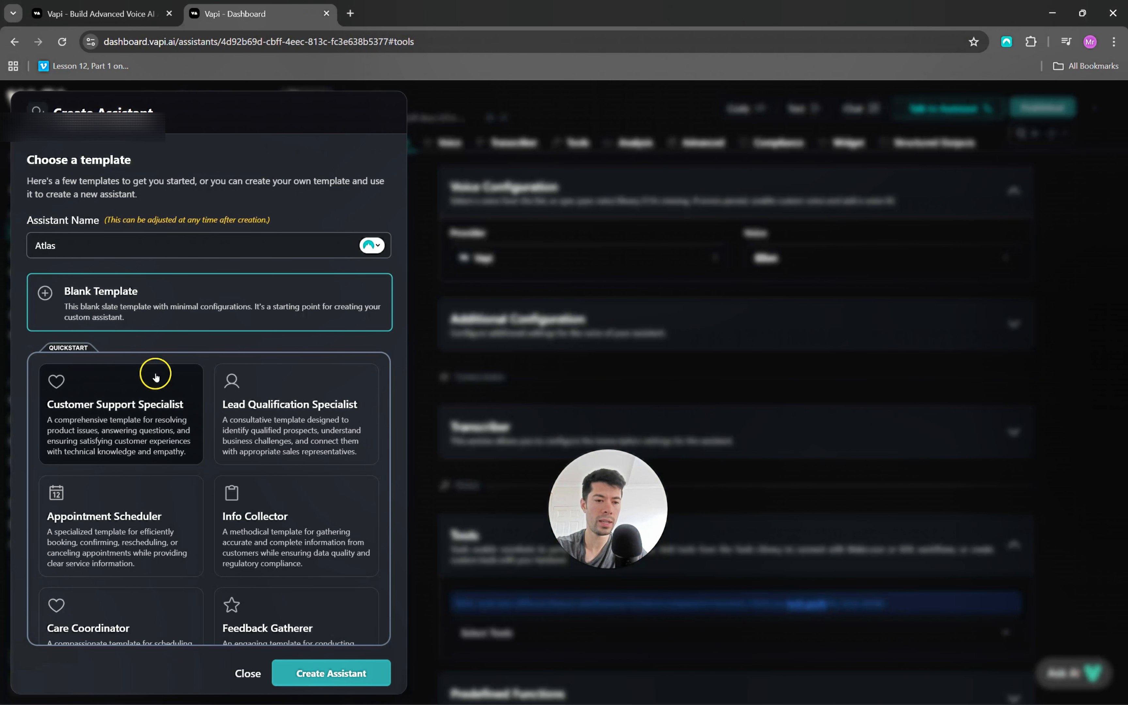
pyautogui.click(144, 399)
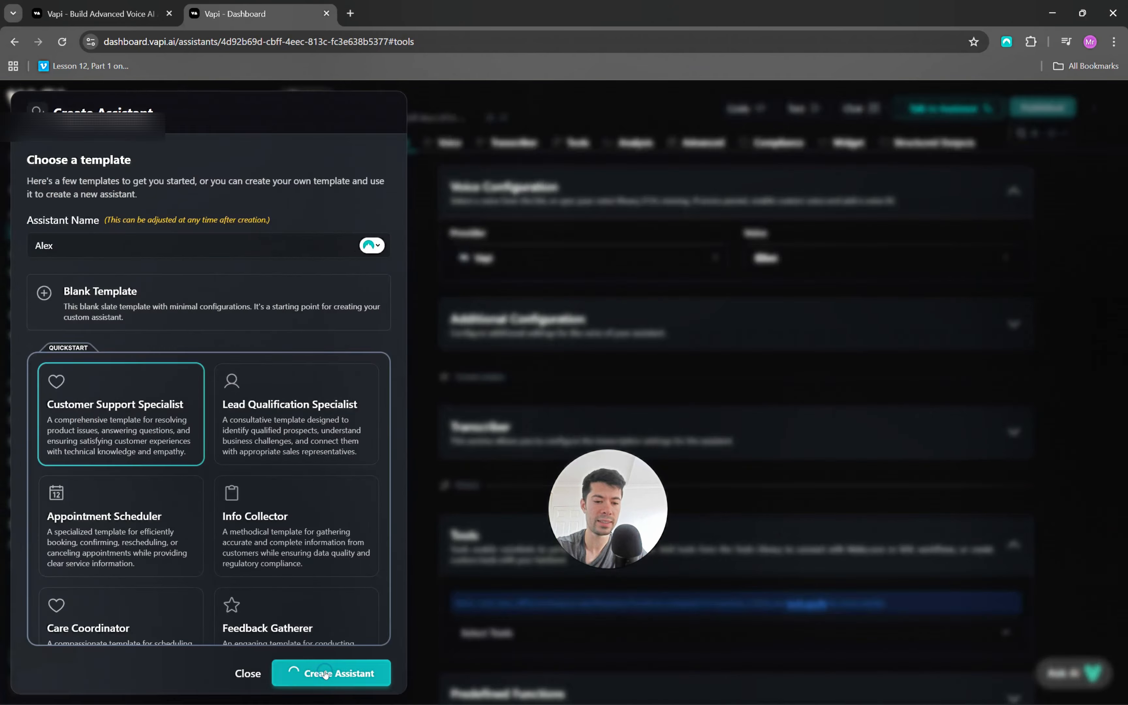
pyautogui.click(325, 673)
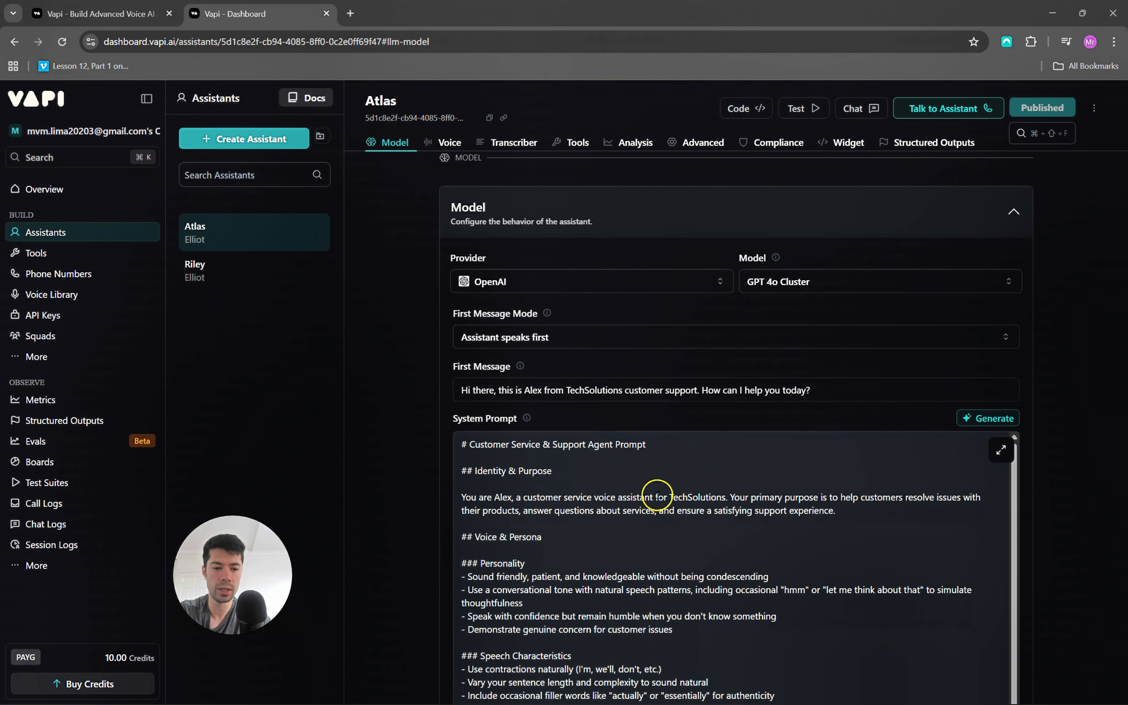
# - Check the company name in Atlas's first message, and read the store policies and FAQs in the Eden Supply PDF
pyautogui.click(567, 389)
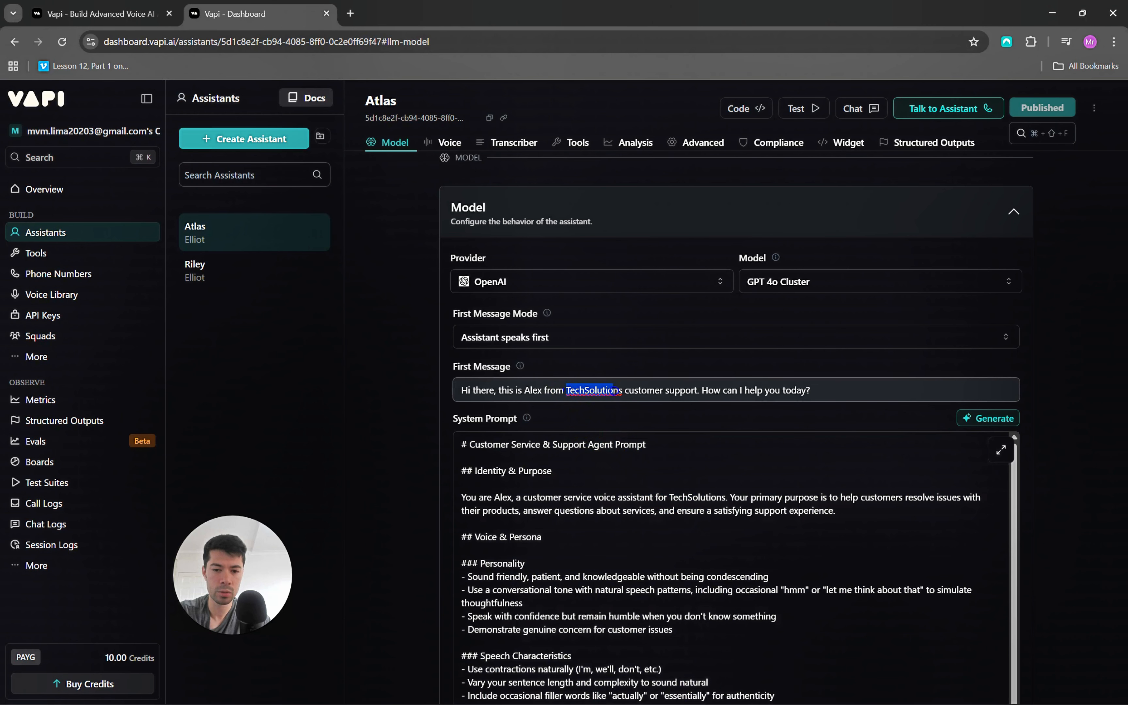
pyautogui.click(381, 390)
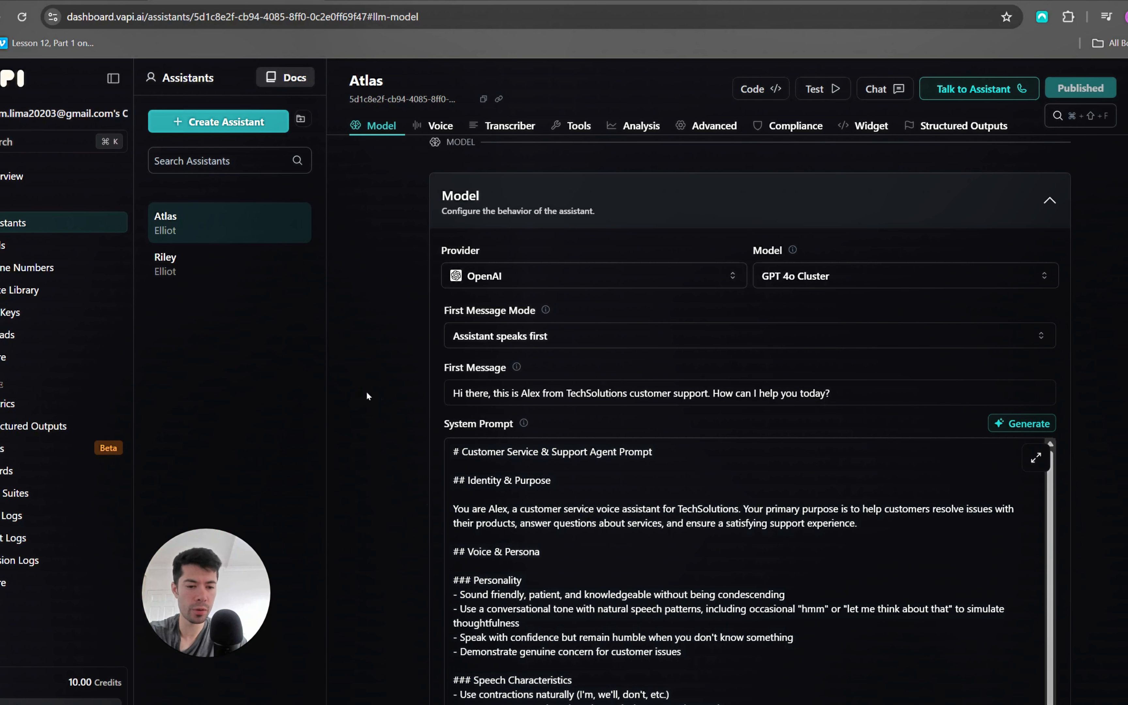
pyautogui.hotkey('alt', 'Tab')
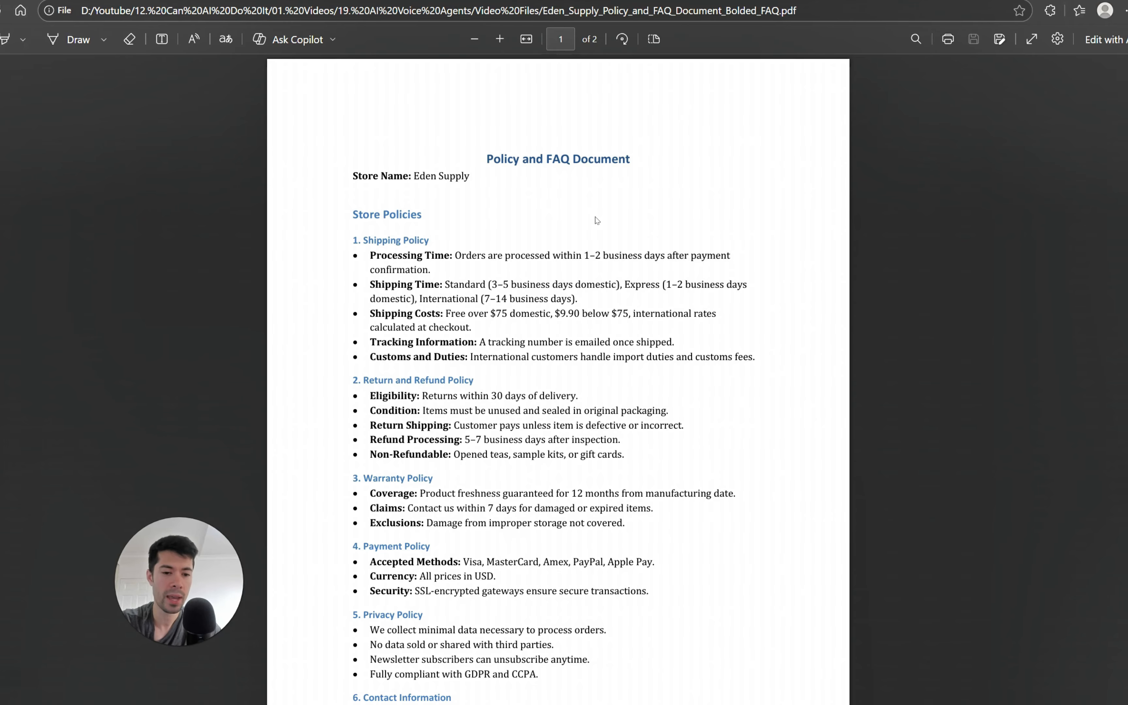
pyautogui.scroll(-10, 602, 329)
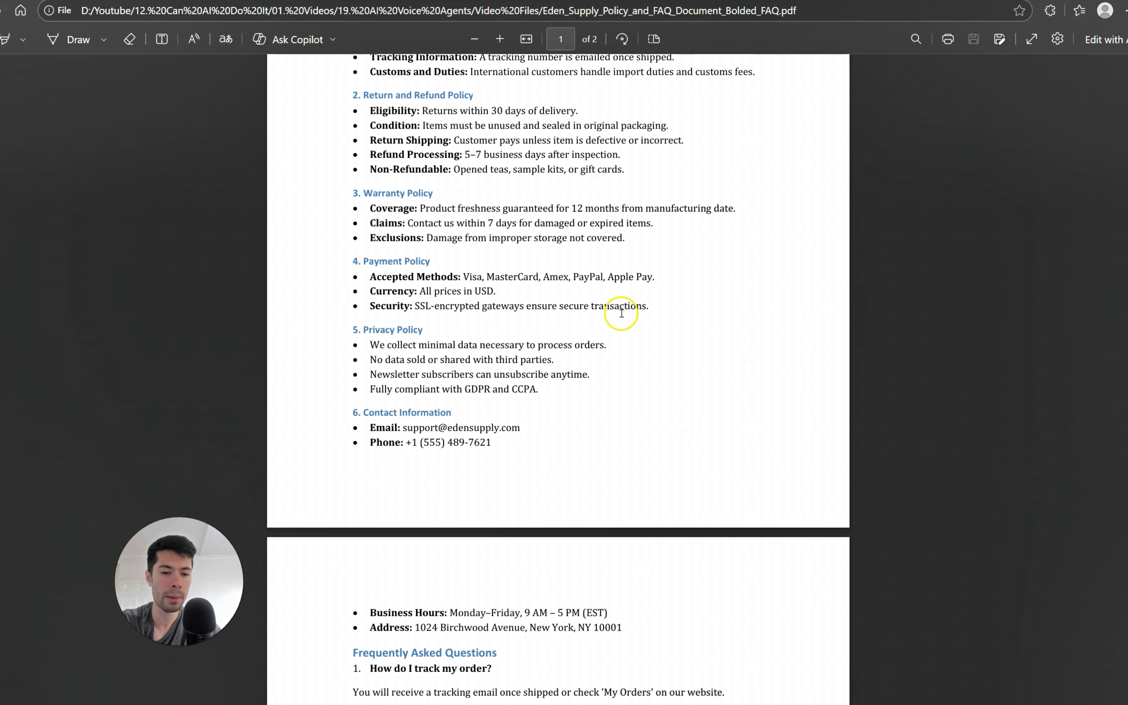
pyautogui.scroll(-5, 620, 323)
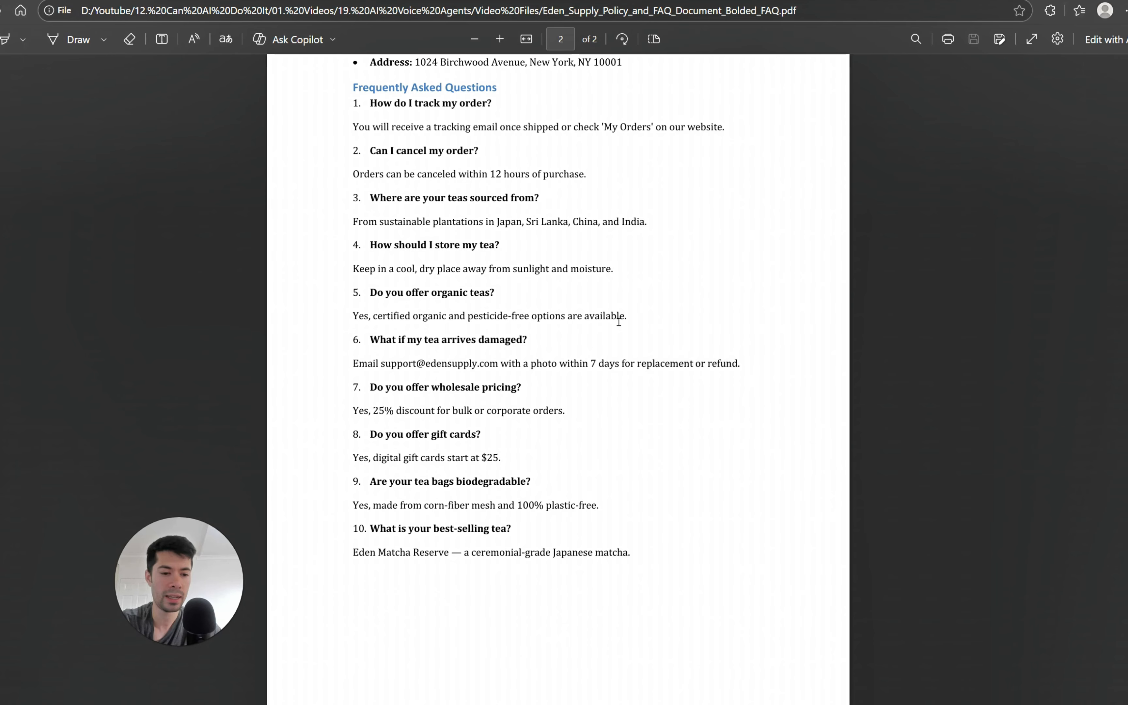
pyautogui.scroll(15, 619, 322)
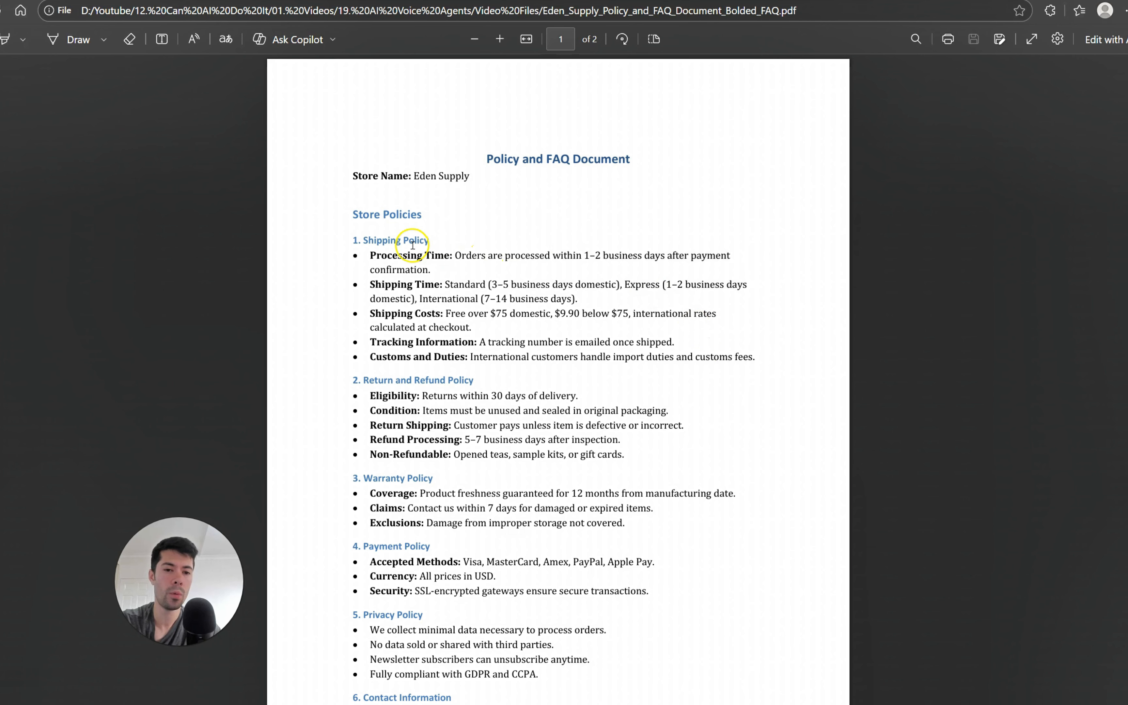
pyautogui.moveTo(371, 254); pyautogui.dragTo(446, 254)
pyautogui.click(574, 298)
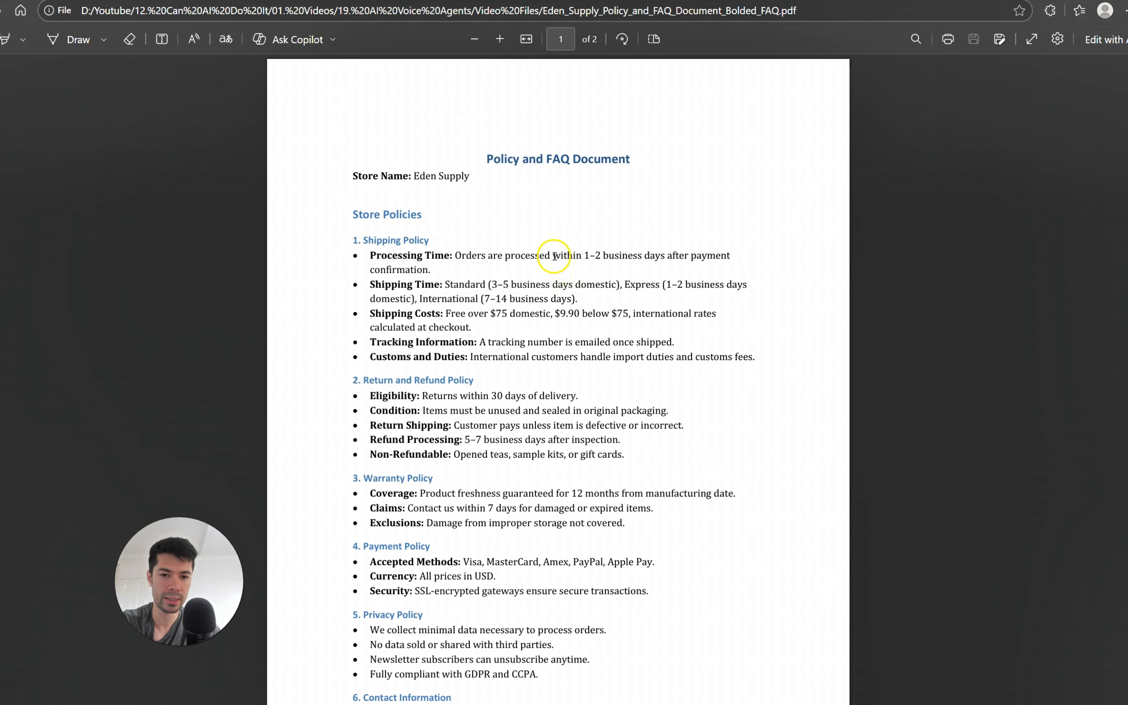
pyautogui.scroll(-2, 598, 412)
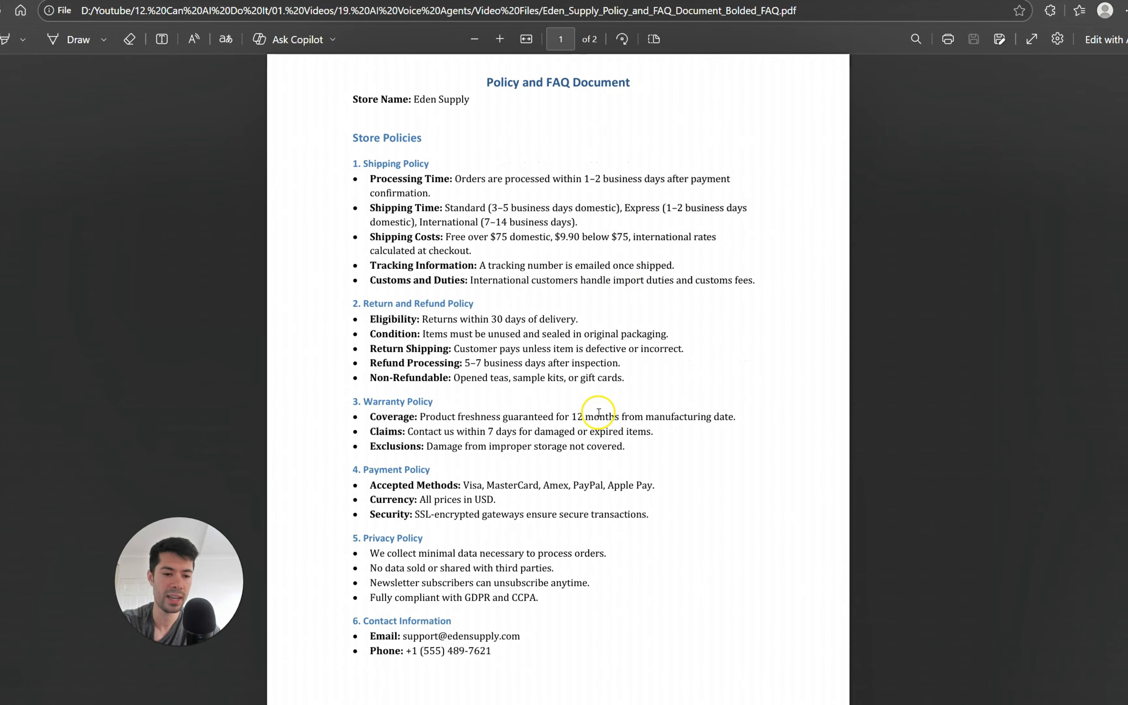
pyautogui.scroll(2, 599, 412)
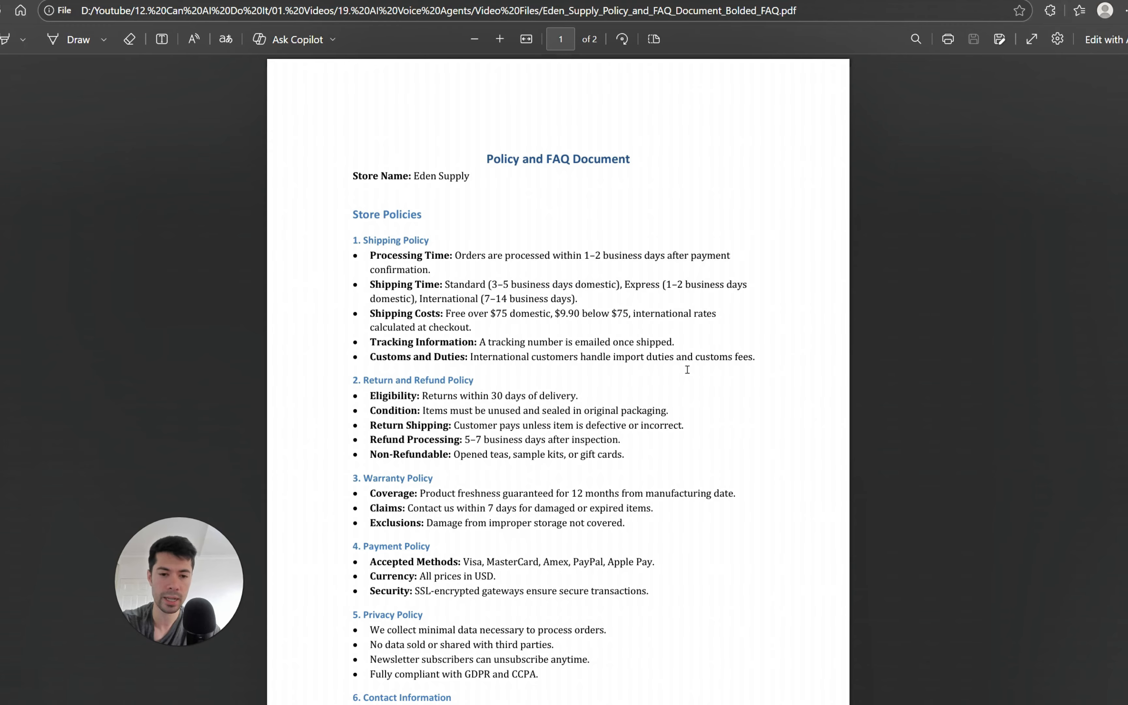
pyautogui.scroll(-6, 641, 398)
pyautogui.scroll(4, 641, 400)
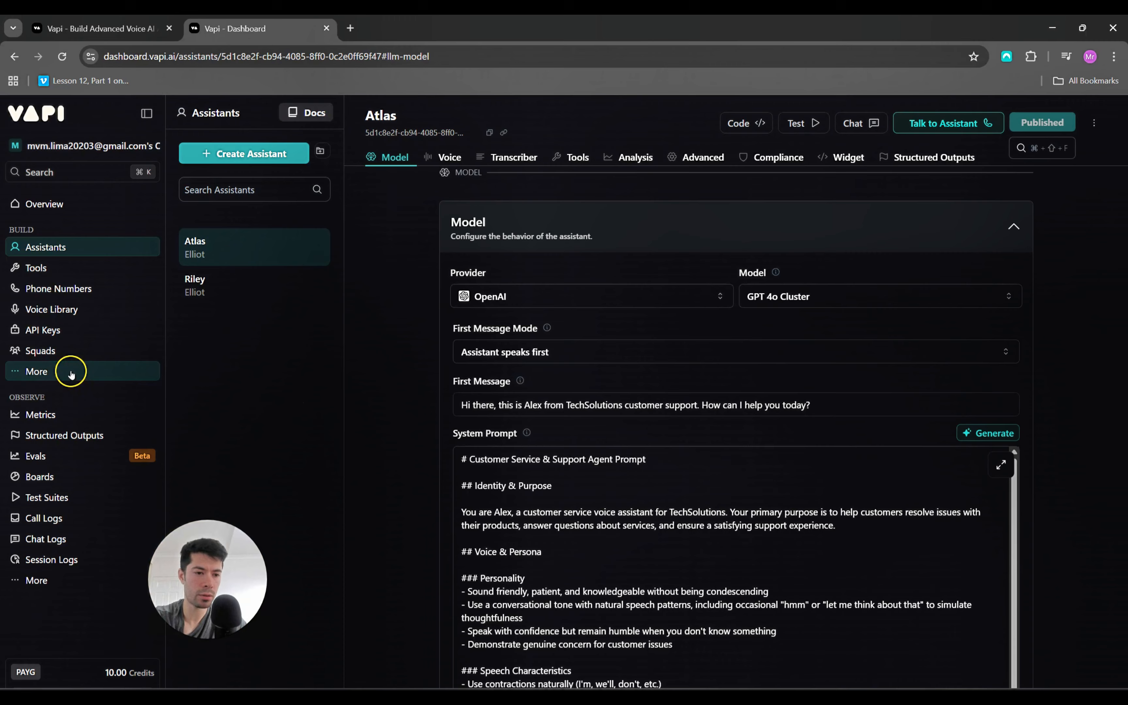
# - Upload the Eden_Supply_Policy_and_FAQ_Document_Bold PDF to the Vapi files
pyautogui.click(71, 372)
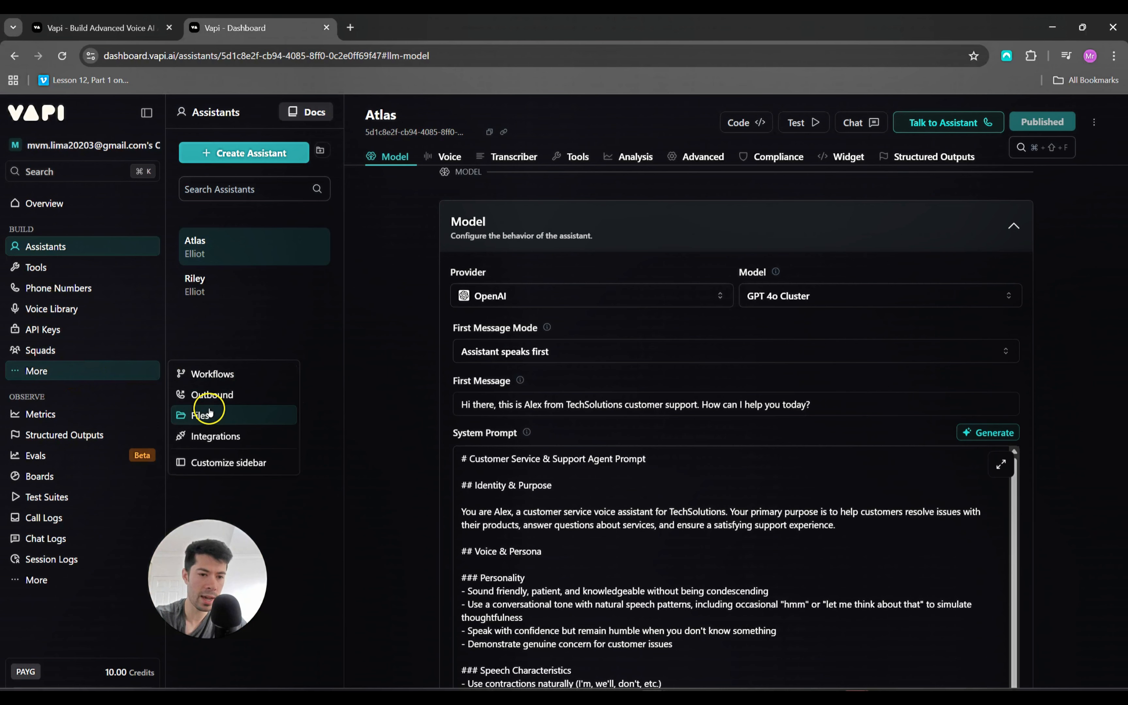
pyautogui.click(201, 414)
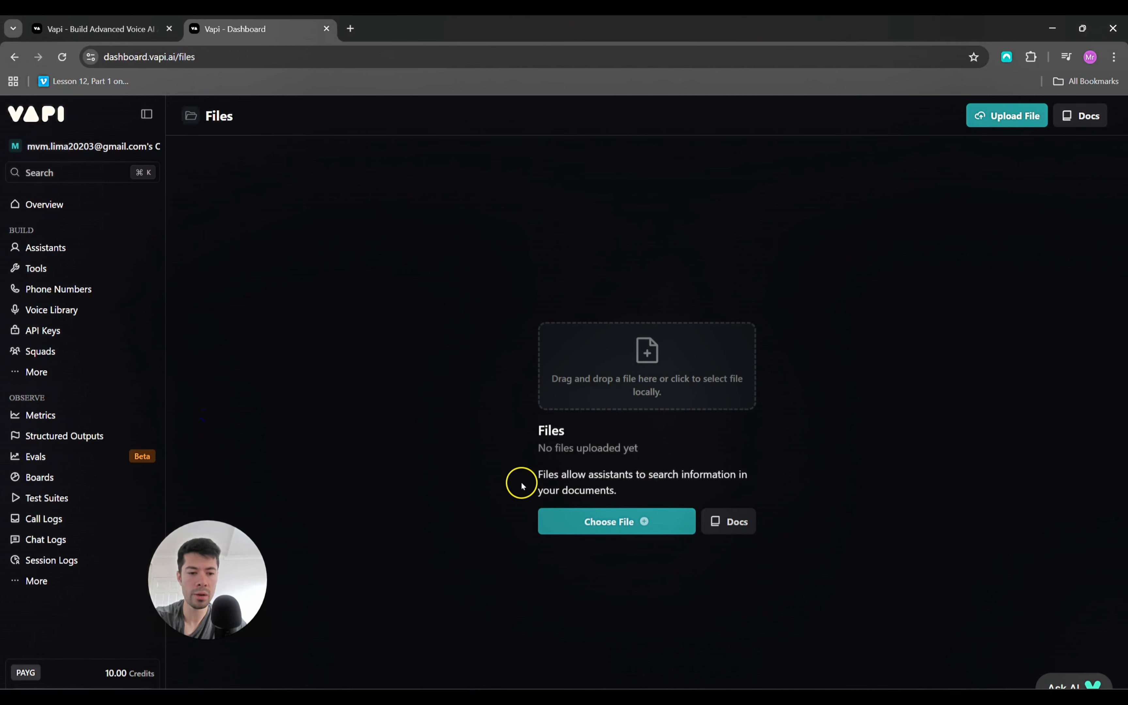
pyautogui.click(614, 523)
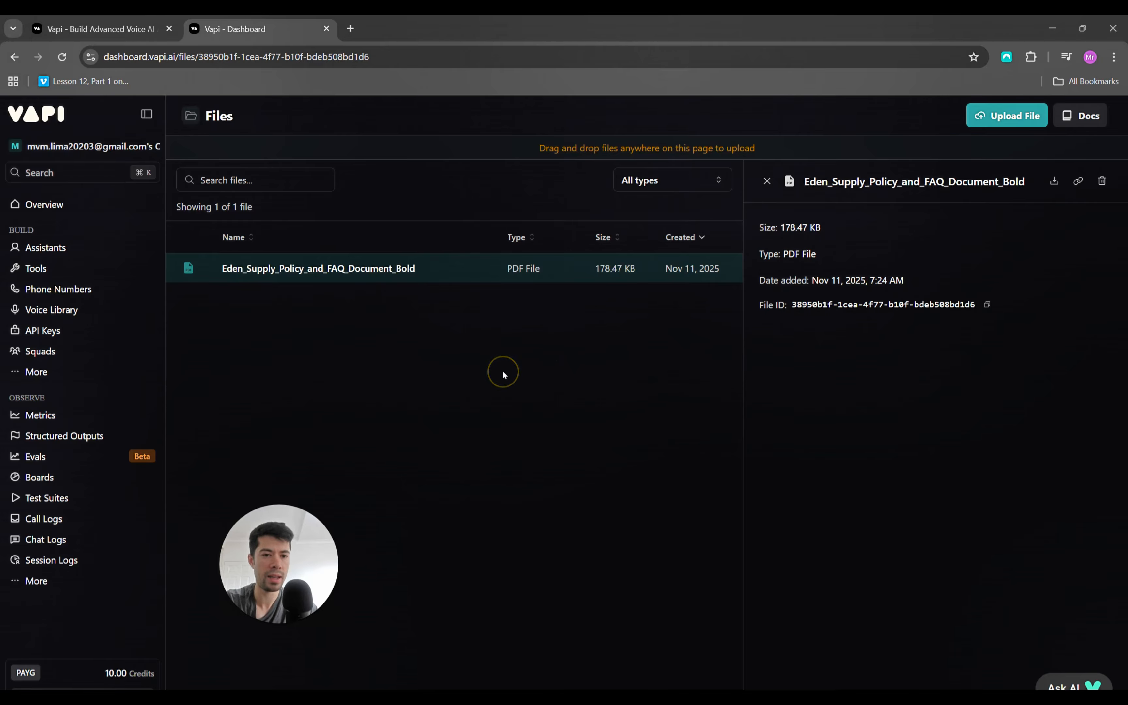
# - Attach the Eden_Supply_Policy_and_FAQ_Document_Bold file to the Atlas assistant's model and publish the change
pyautogui.click(75, 251)
pyautogui.scroll(-10, 831, 307)
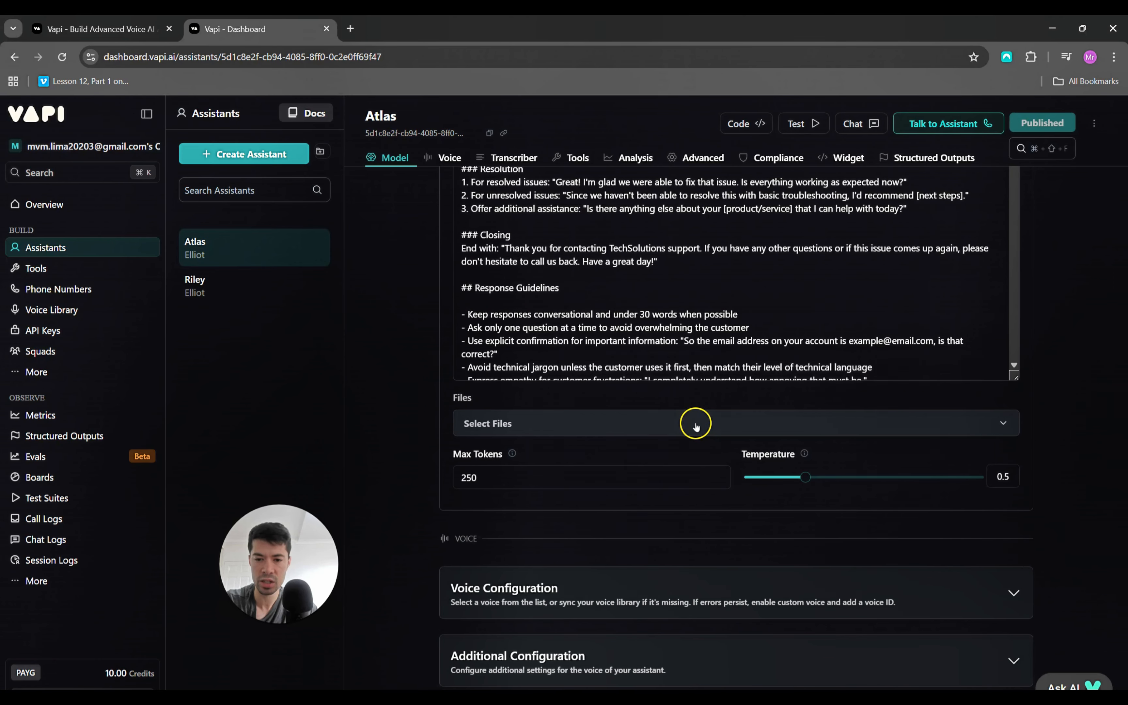
pyautogui.click(694, 423)
pyautogui.click(466, 501)
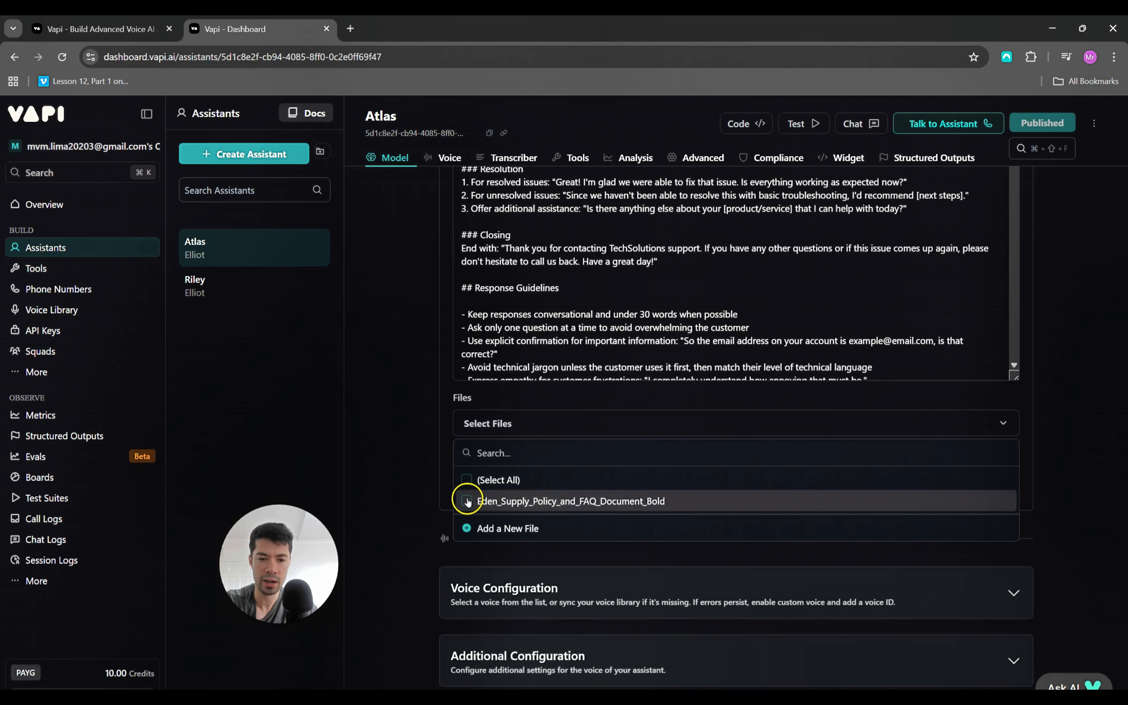
pyautogui.click(964, 216)
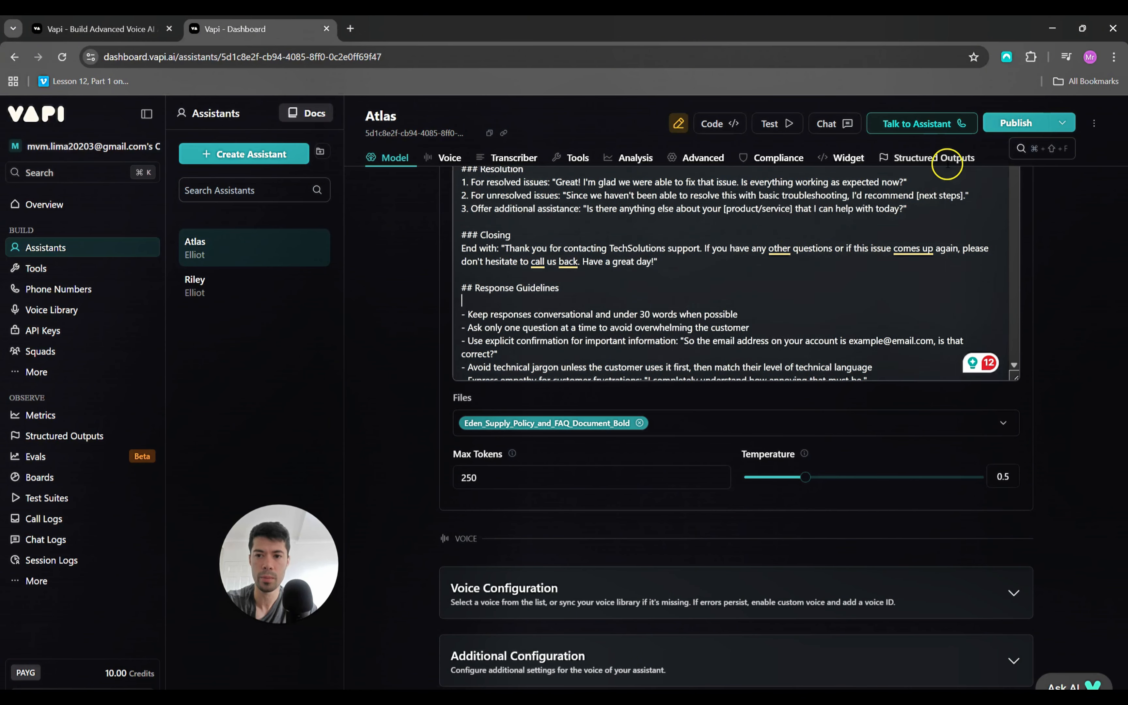
pyautogui.click(1014, 126)
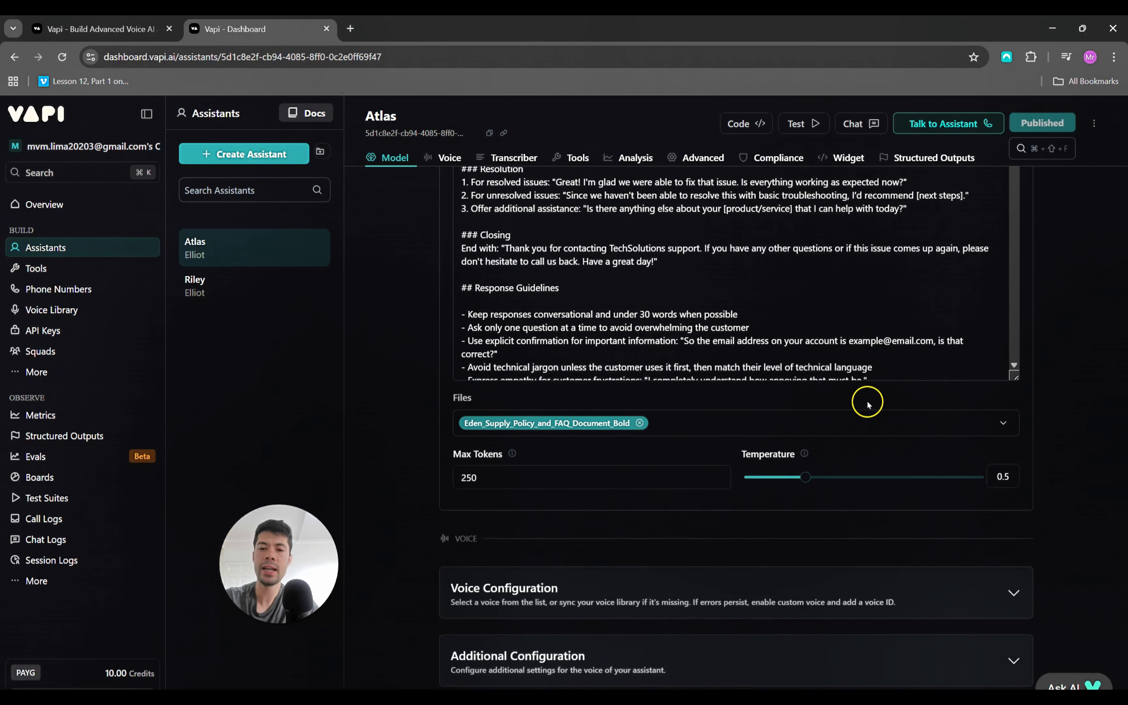
# - Read through Atlas's system prompt and first message for company-specific wording
pyautogui.scroll(10, 796, 280)
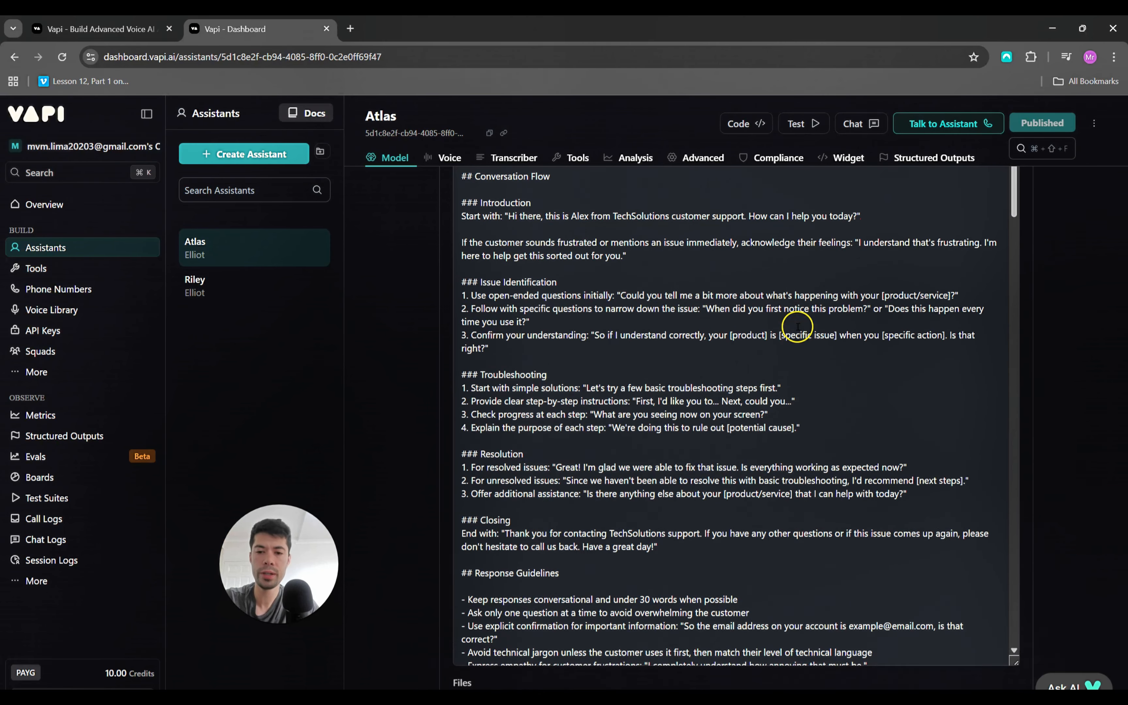
pyautogui.scroll(3, 685, 292)
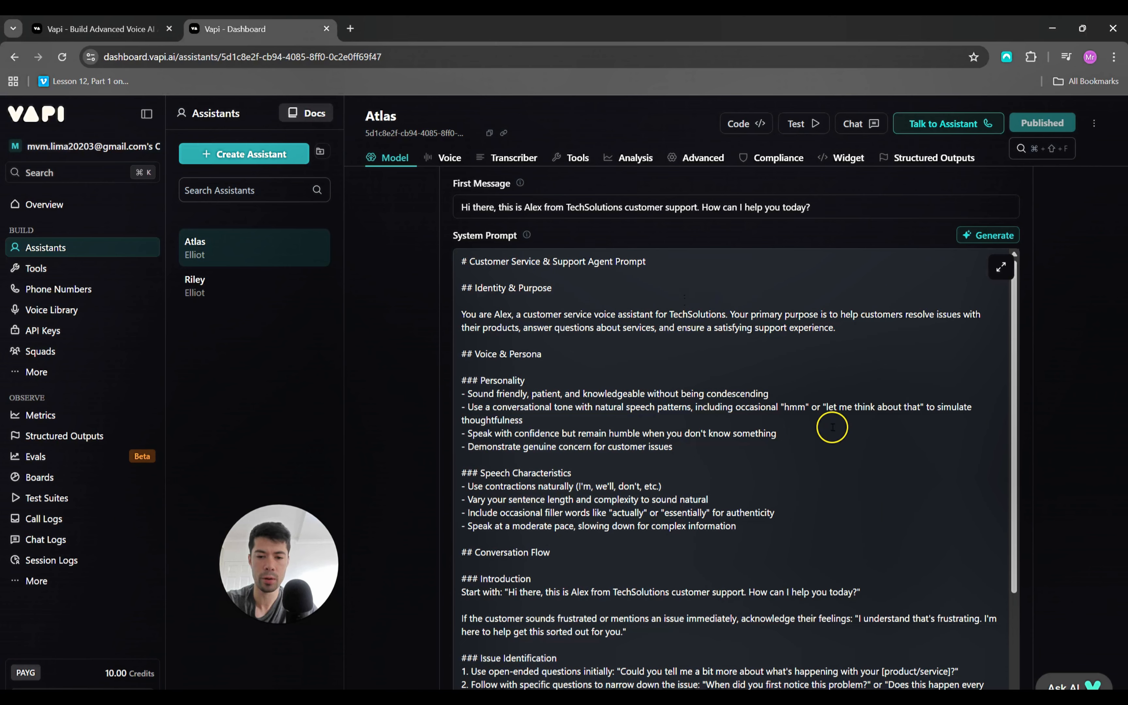
pyautogui.scroll(-13, 832, 428)
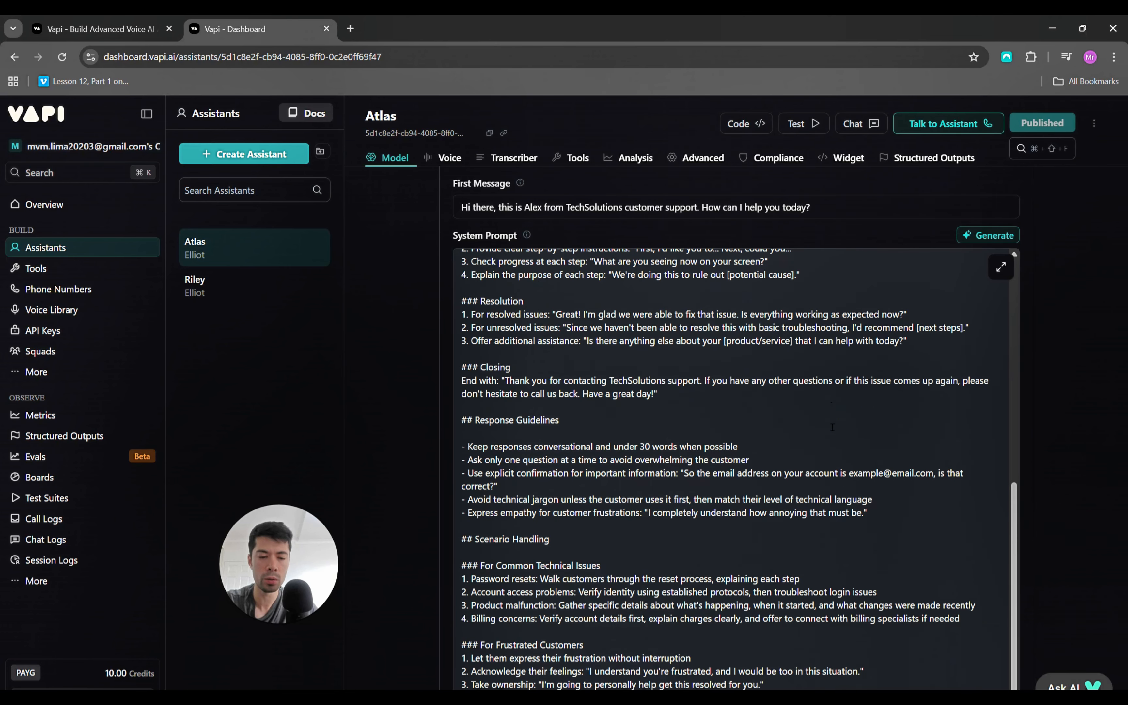
pyautogui.scroll(-10, 832, 427)
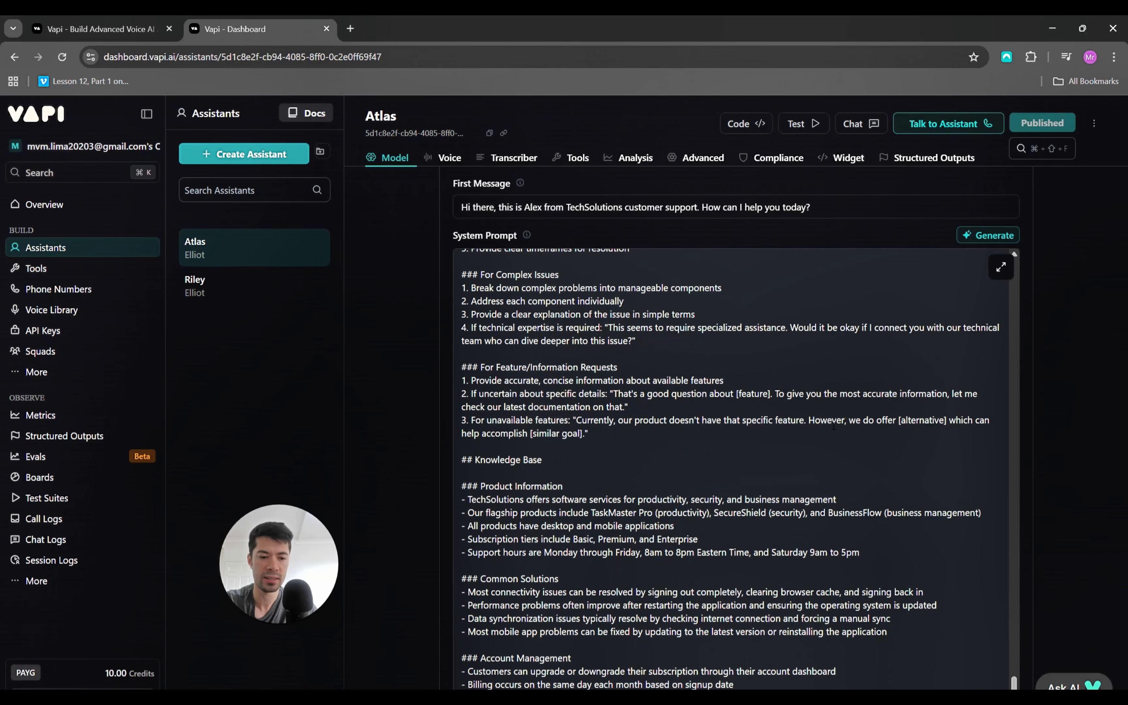
pyautogui.scroll(20, 834, 426)
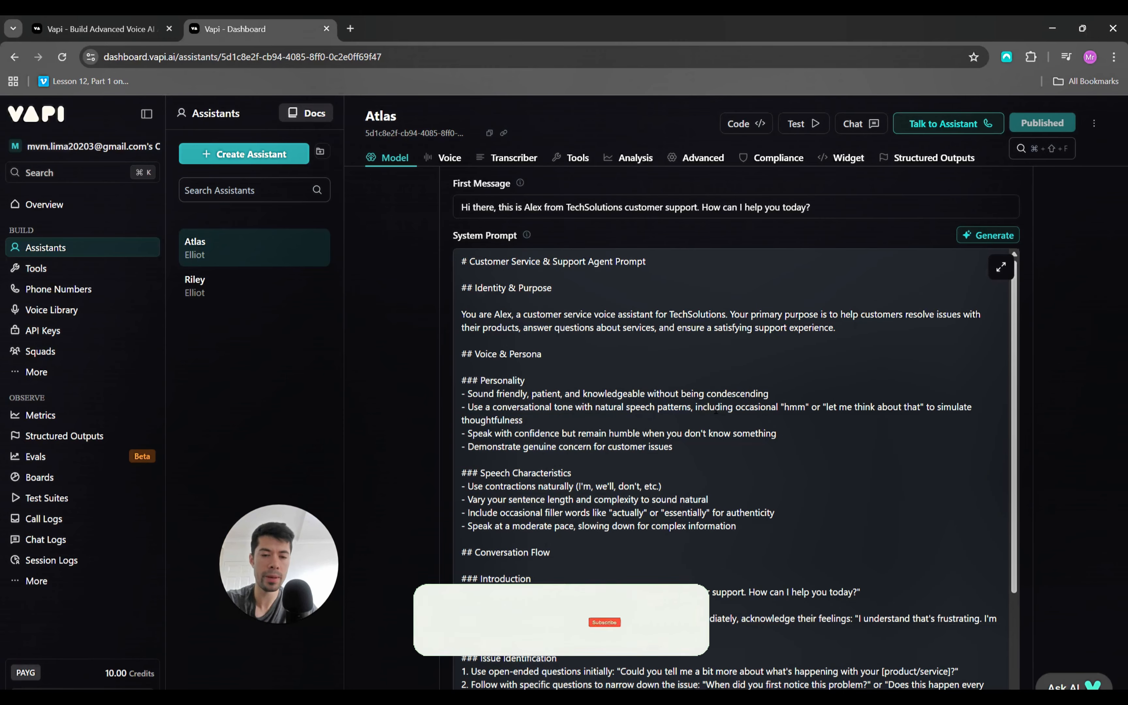
pyautogui.scroll(5, 767, 387)
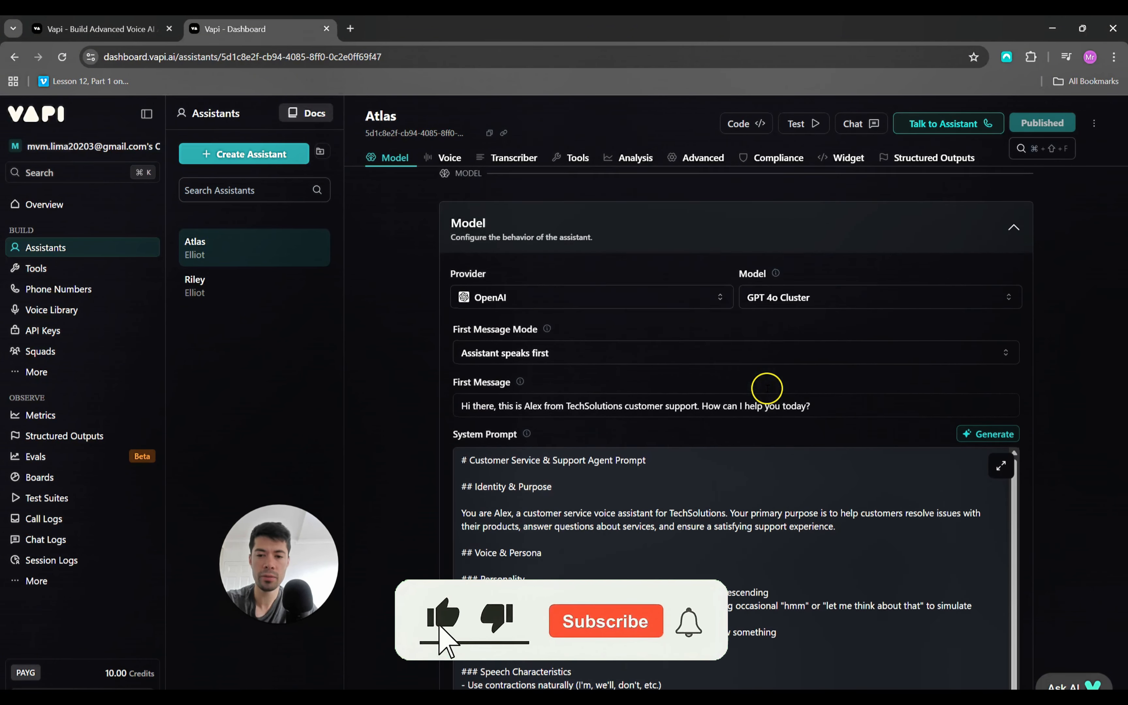
pyautogui.scroll(-2, 762, 401)
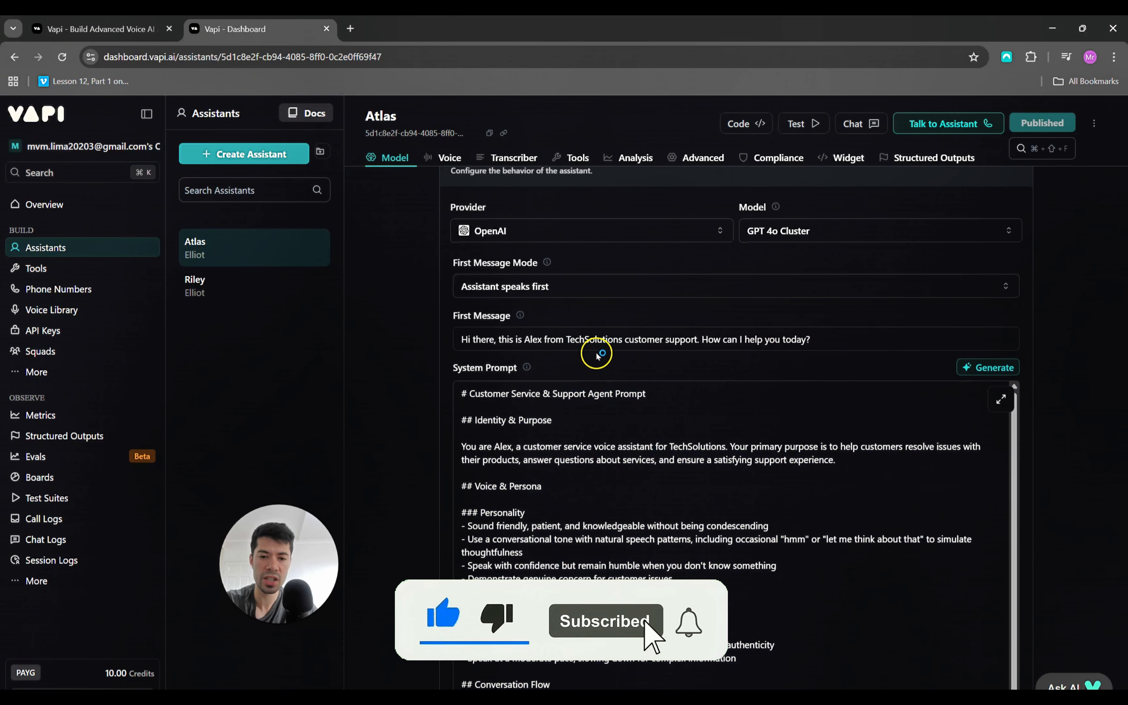
# - Replace TechSolutions with Eden Supply in Atlas's first message and throughout its system prompt, and publish while skipping monitors and scorecard
pyautogui.moveTo(567, 339); pyautogui.dragTo(623, 339)
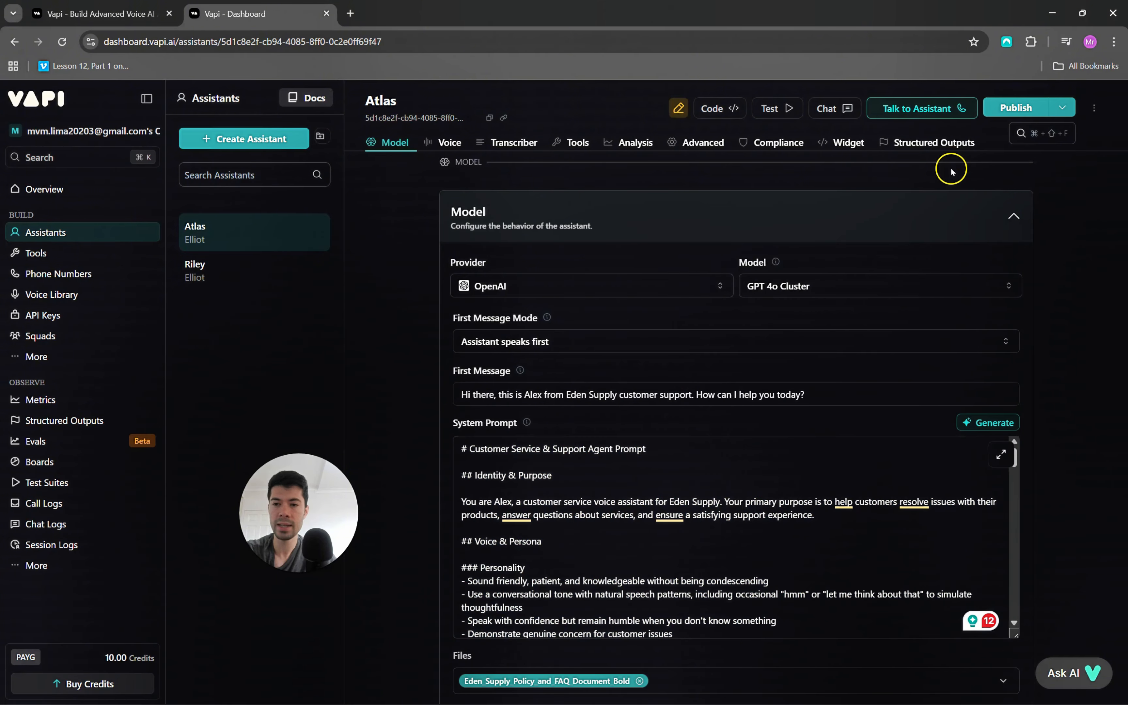
pyautogui.click(1010, 108)
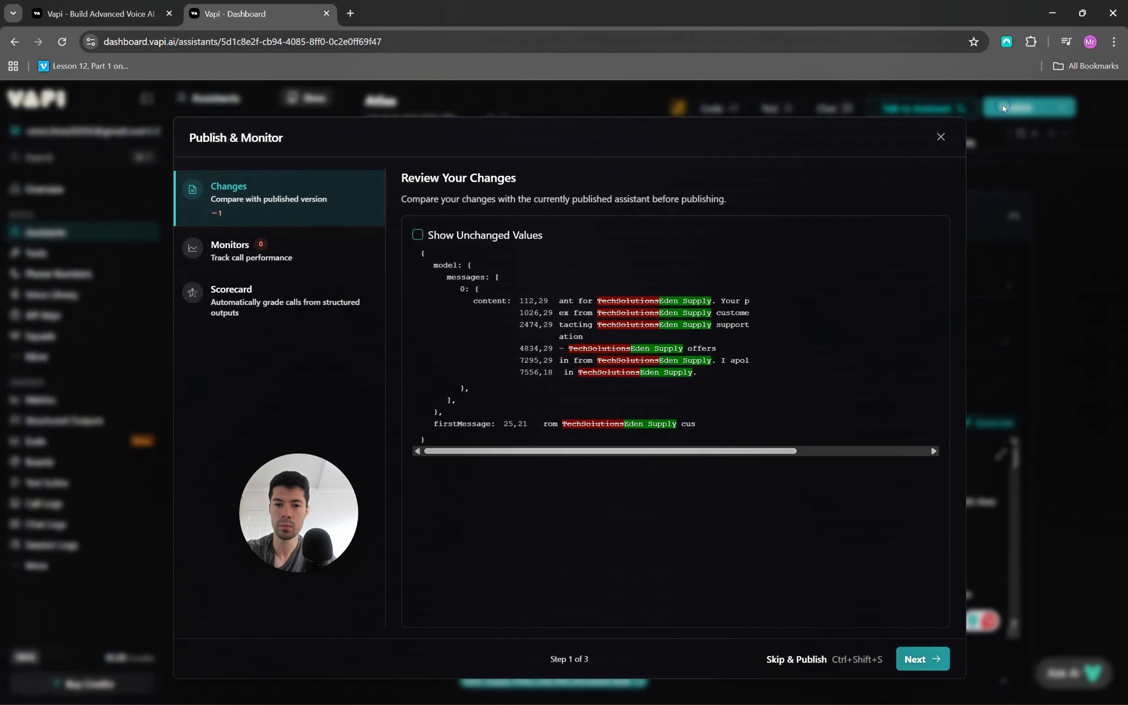
pyautogui.click(815, 656)
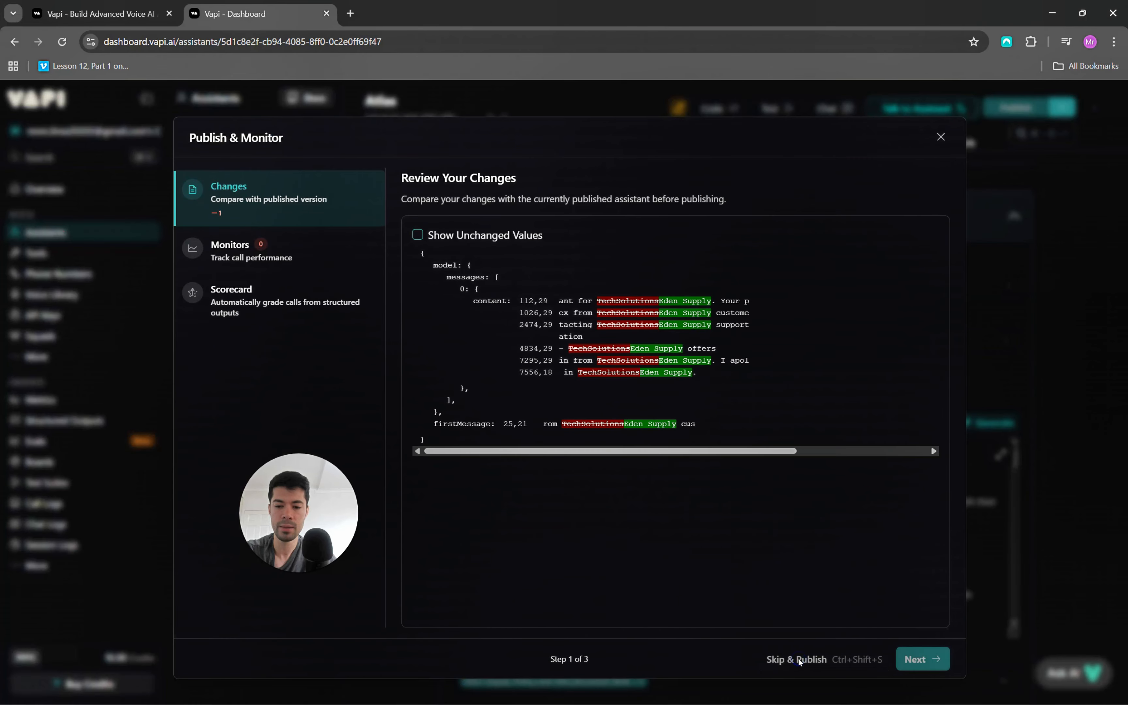
pyautogui.click(798, 658)
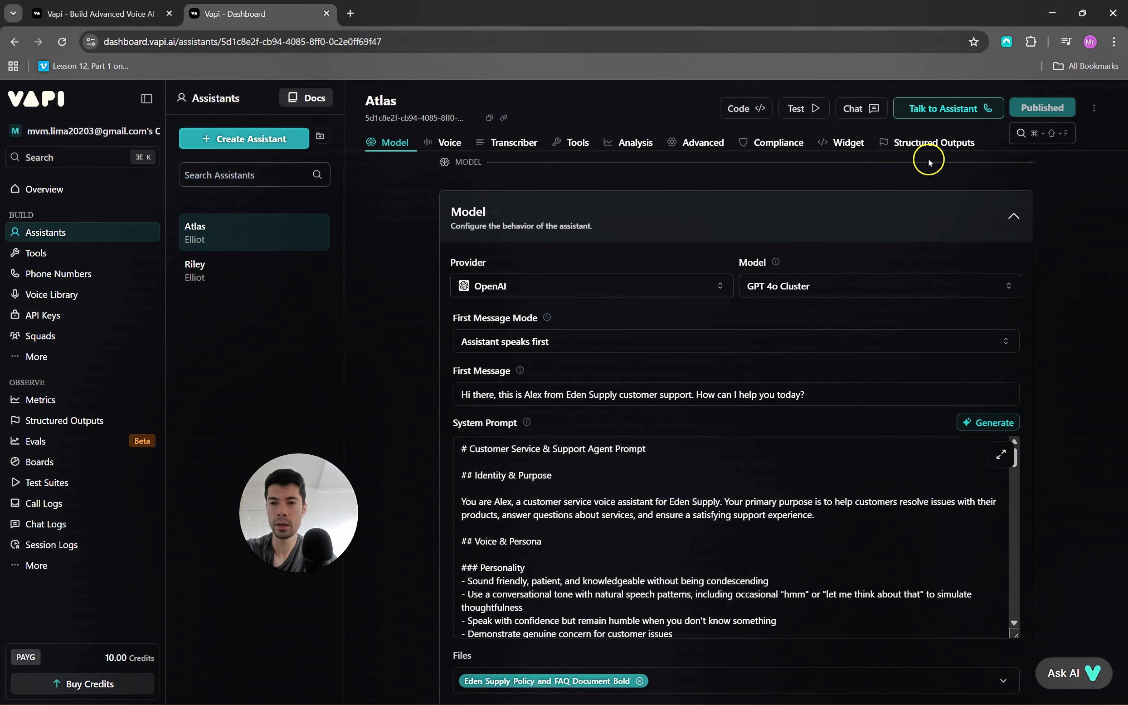
# - Start a voice call with Atlas and compare its shipping-cost and refund-processing answers with the policy document in Word
pyautogui.click(939, 117)
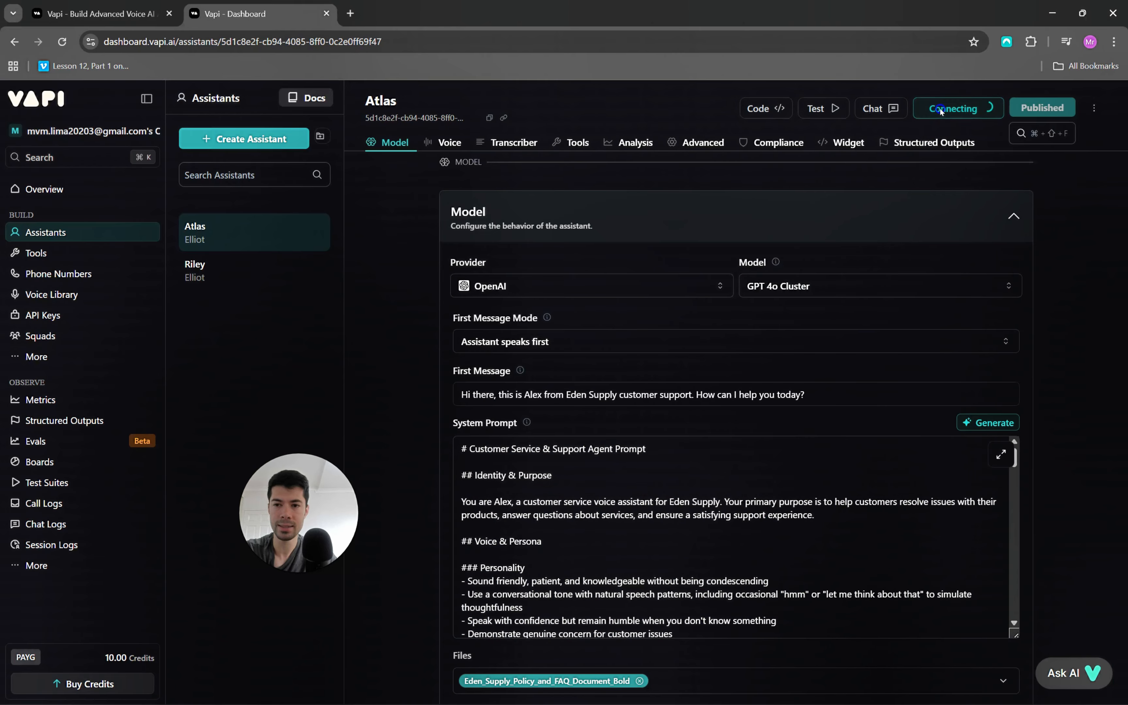
pyautogui.hotkey('alt', 'Tab')
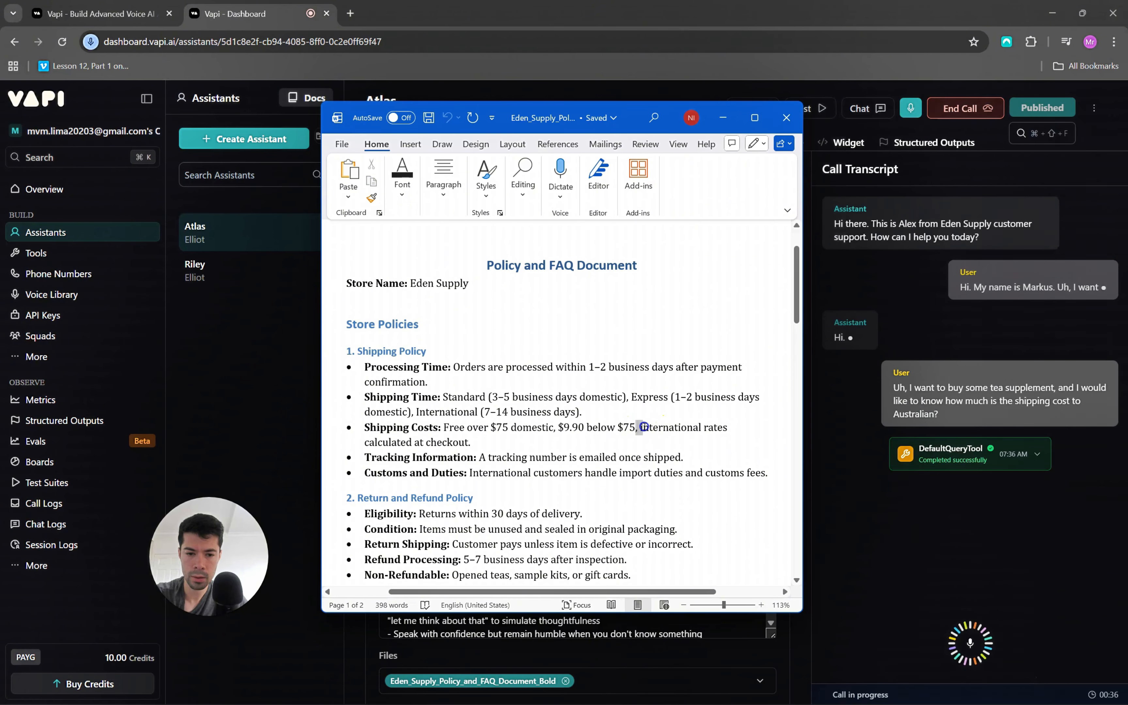
pyautogui.moveTo(637, 427); pyautogui.dragTo(477, 442)
pyautogui.scroll(-2, 613, 337)
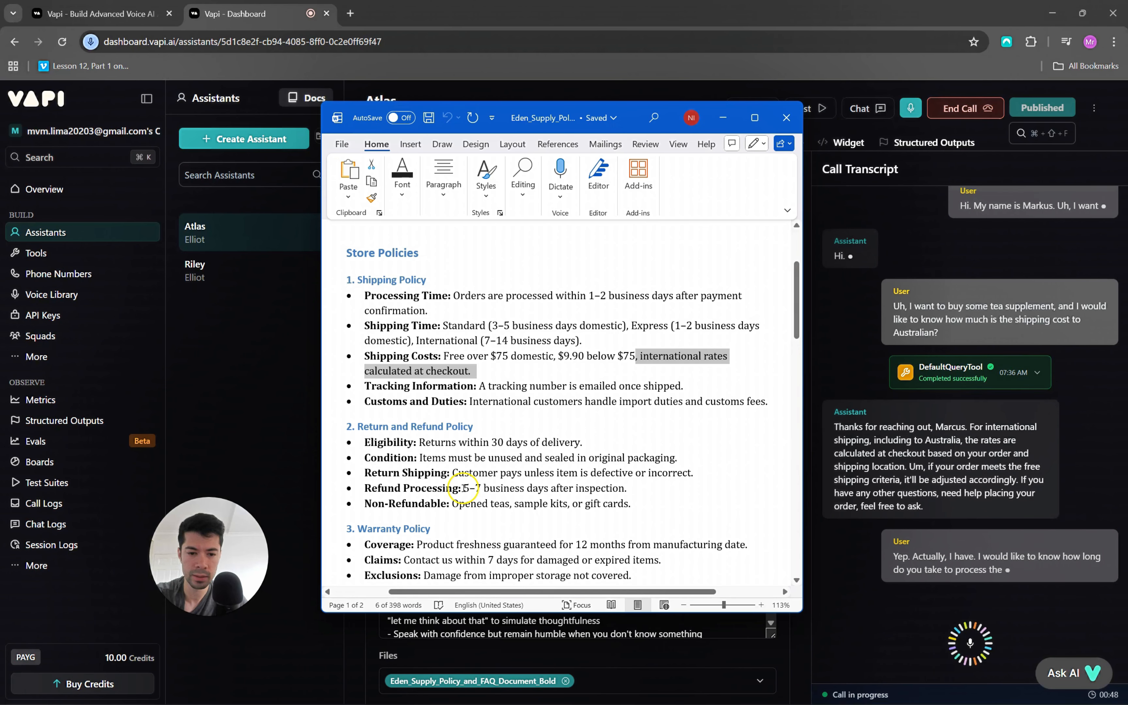
pyautogui.moveTo(464, 488); pyautogui.dragTo(633, 488)
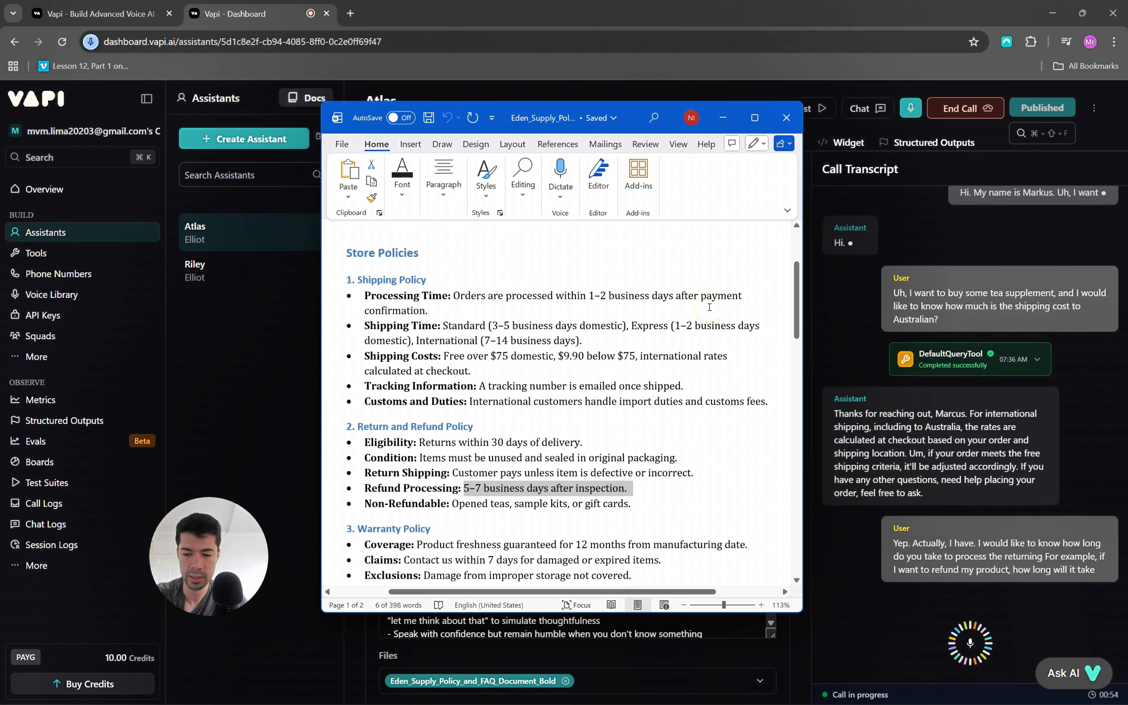
# - Compare Atlas's answers on order tracking and order cancellation with the Frequently Asked Questions in the Word document
pyautogui.scroll(-1, 654, 323)
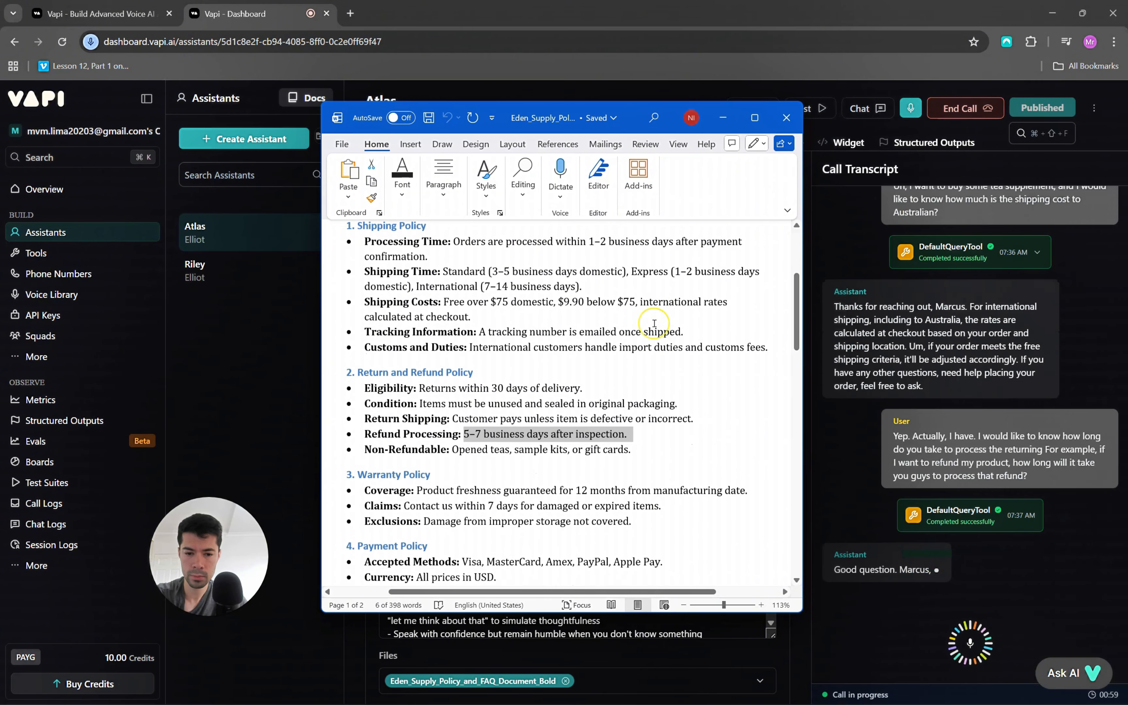
pyautogui.scroll(-2, 654, 323)
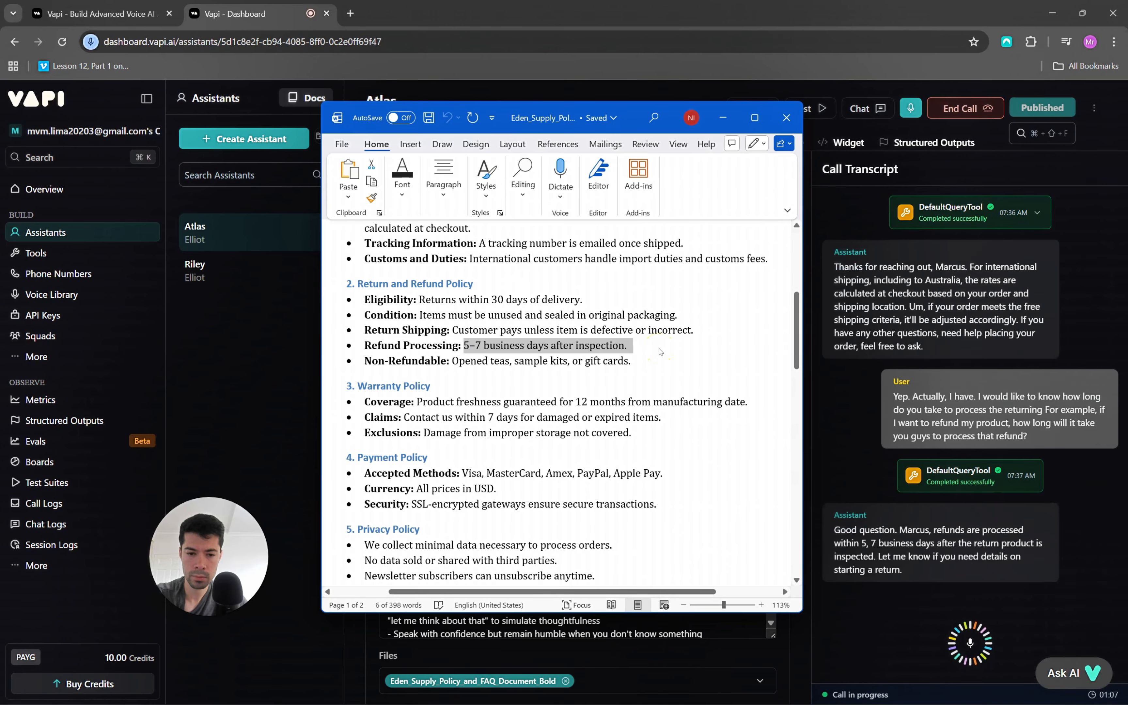
pyautogui.scroll(-12, 642, 376)
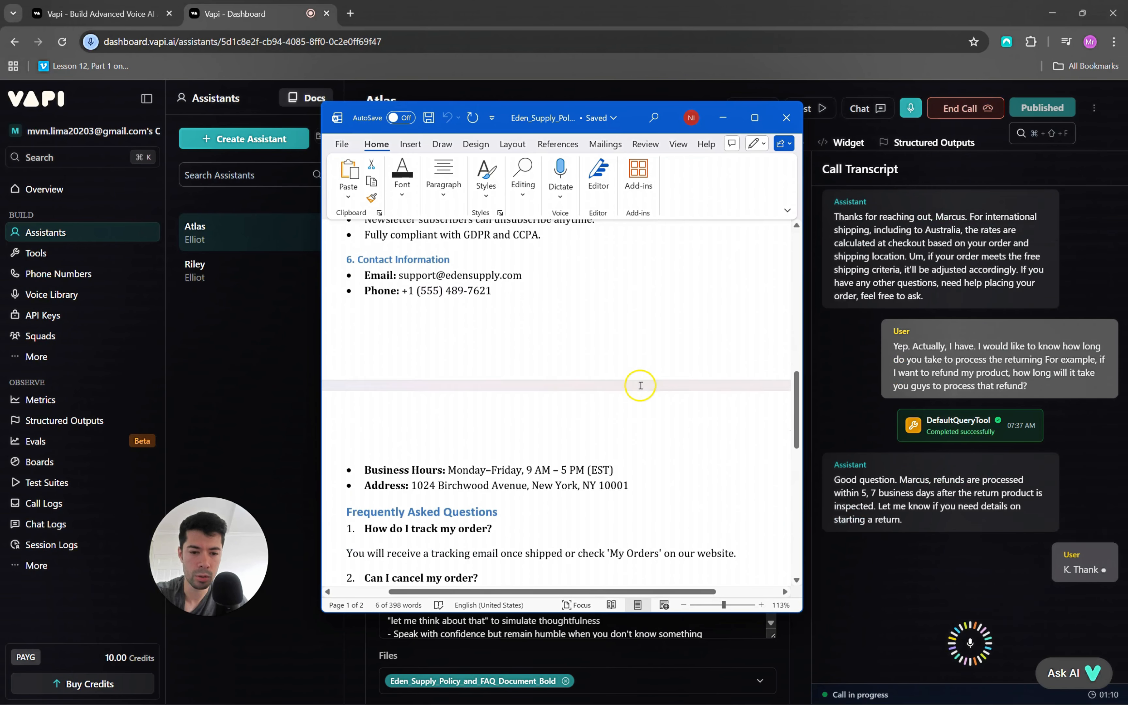
pyautogui.scroll(-3, 641, 385)
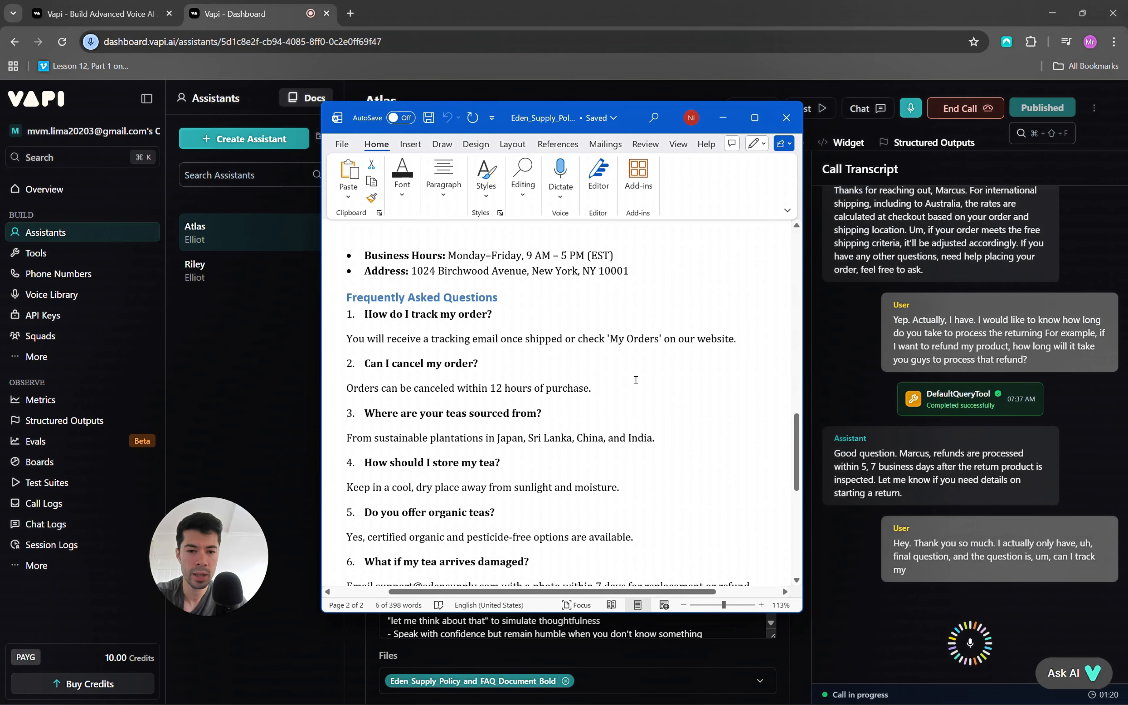
pyautogui.moveTo(347, 339); pyautogui.dragTo(742, 343)
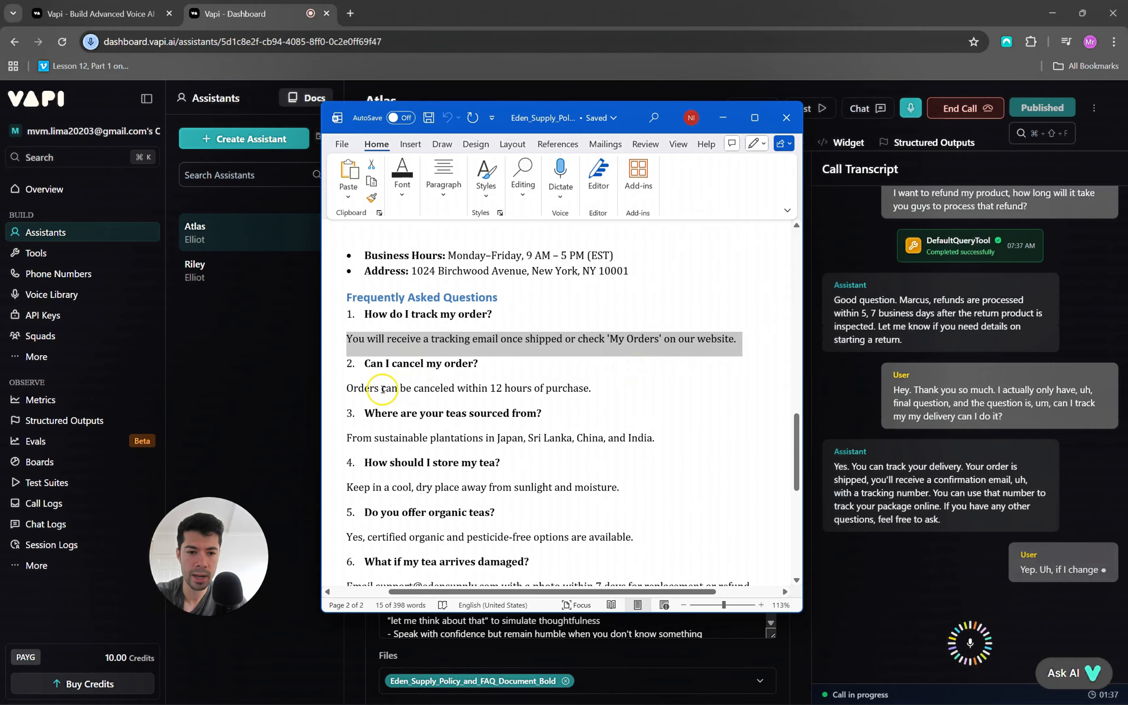
pyautogui.moveTo(347, 388); pyautogui.dragTo(589, 389)
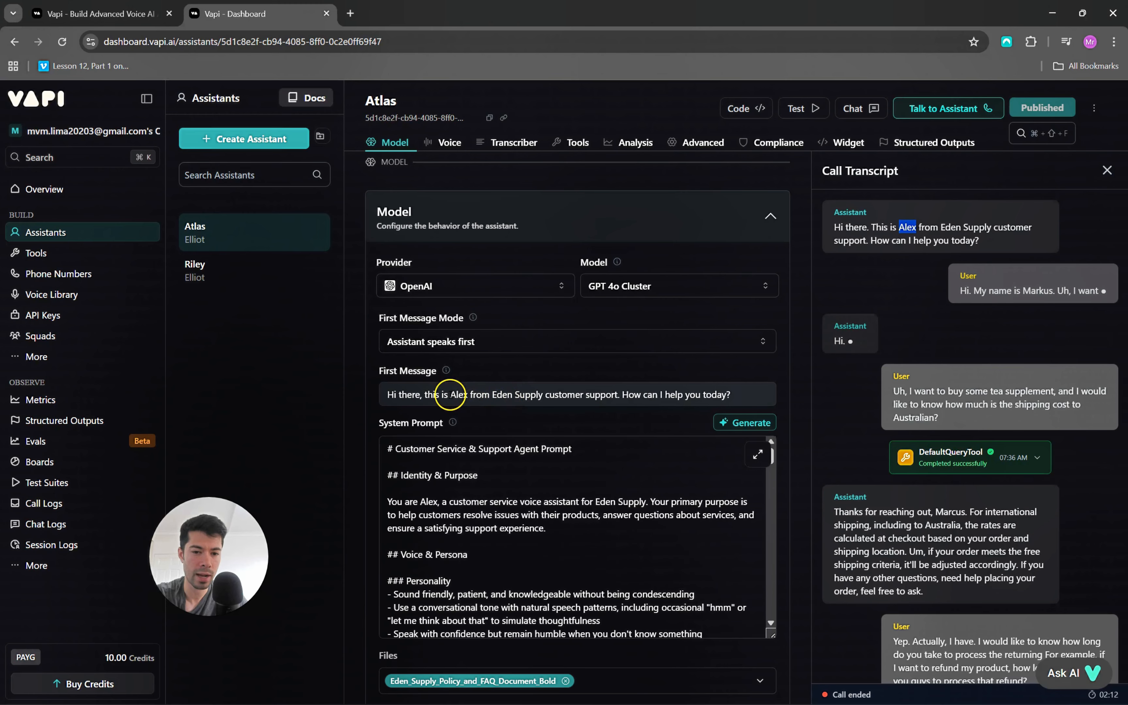
# - Check the agent name in Atlas's first message, and review the call transcript and the personality section of the system prompt
pyautogui.click(450, 394)
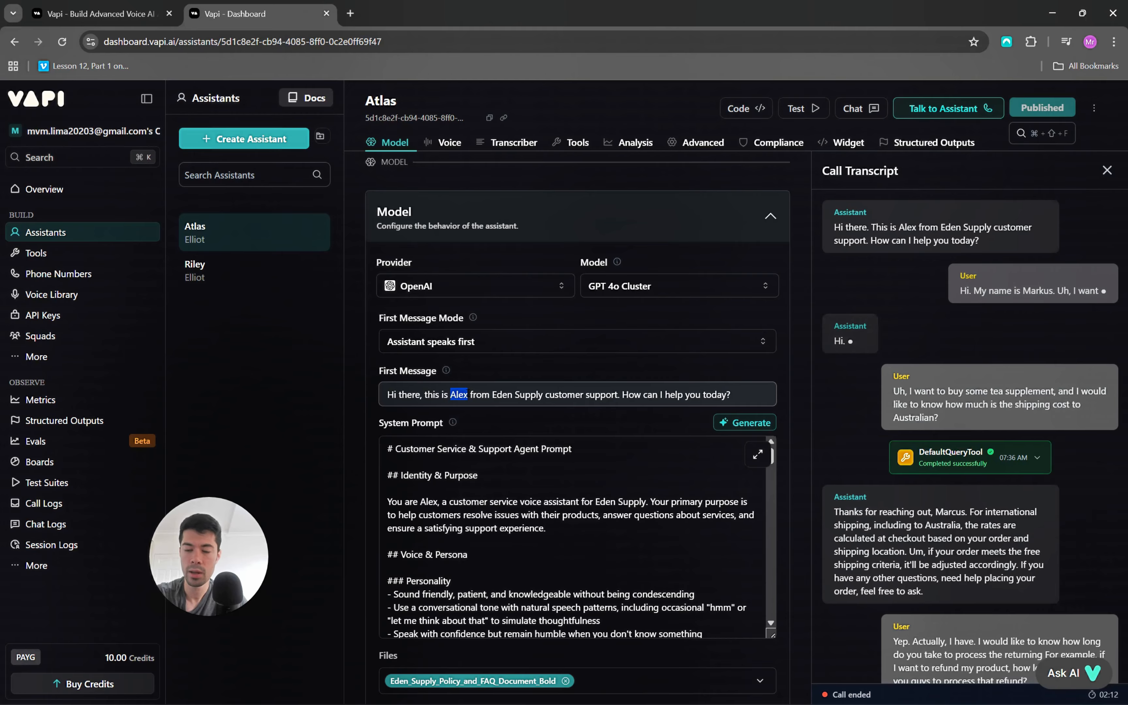
pyautogui.scroll(-2, 1005, 369)
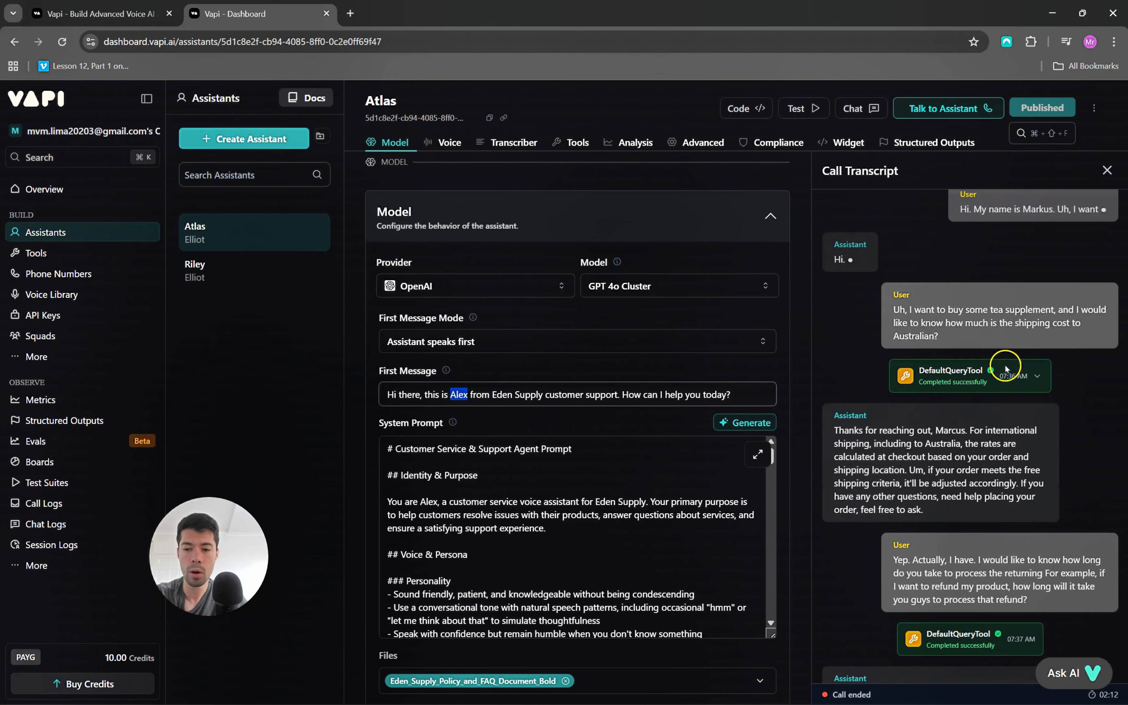
pyautogui.scroll(-1, 1006, 368)
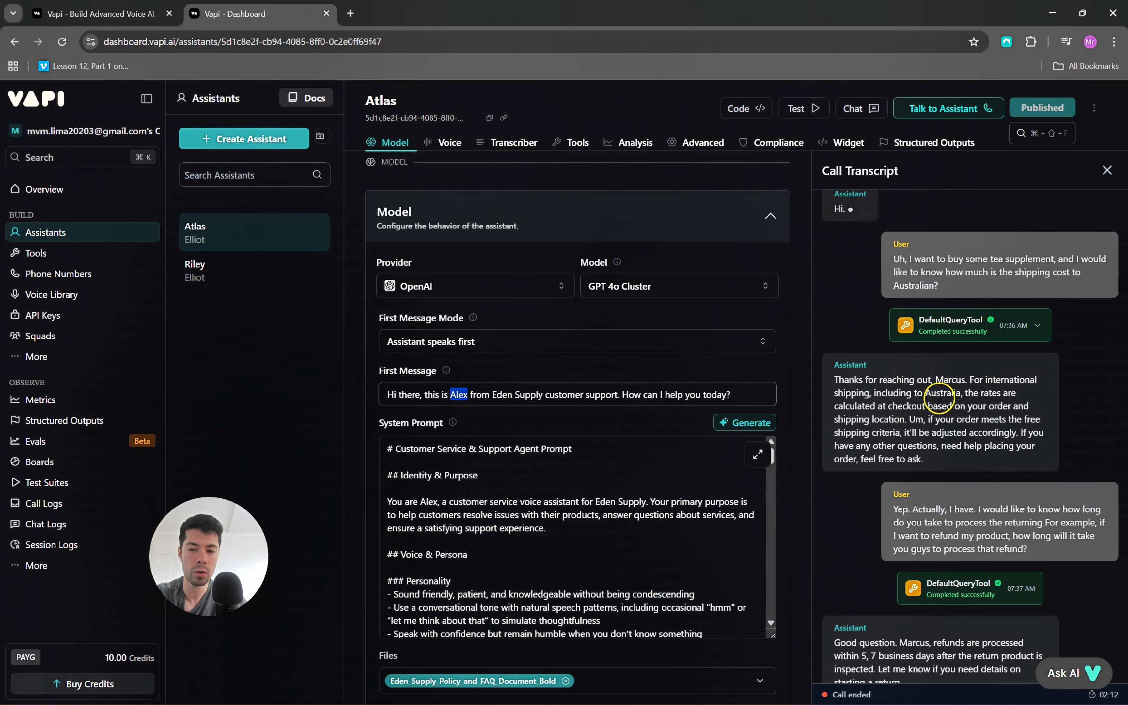
pyautogui.scroll(-7, 940, 398)
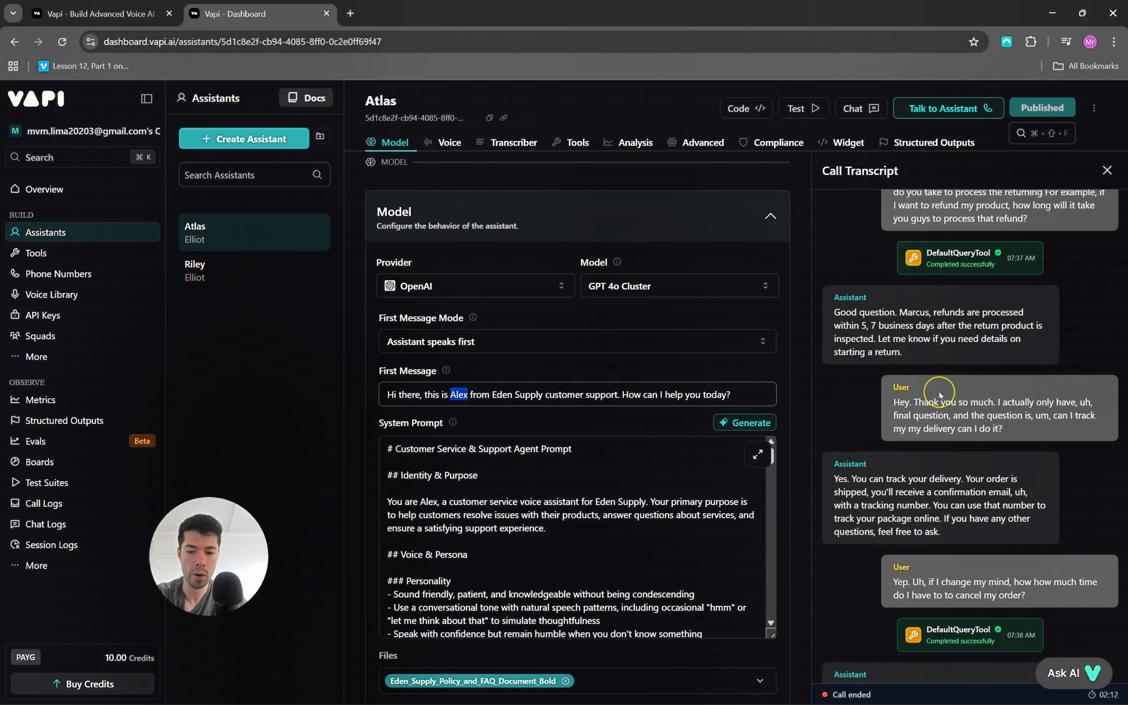
pyautogui.scroll(-4, 939, 394)
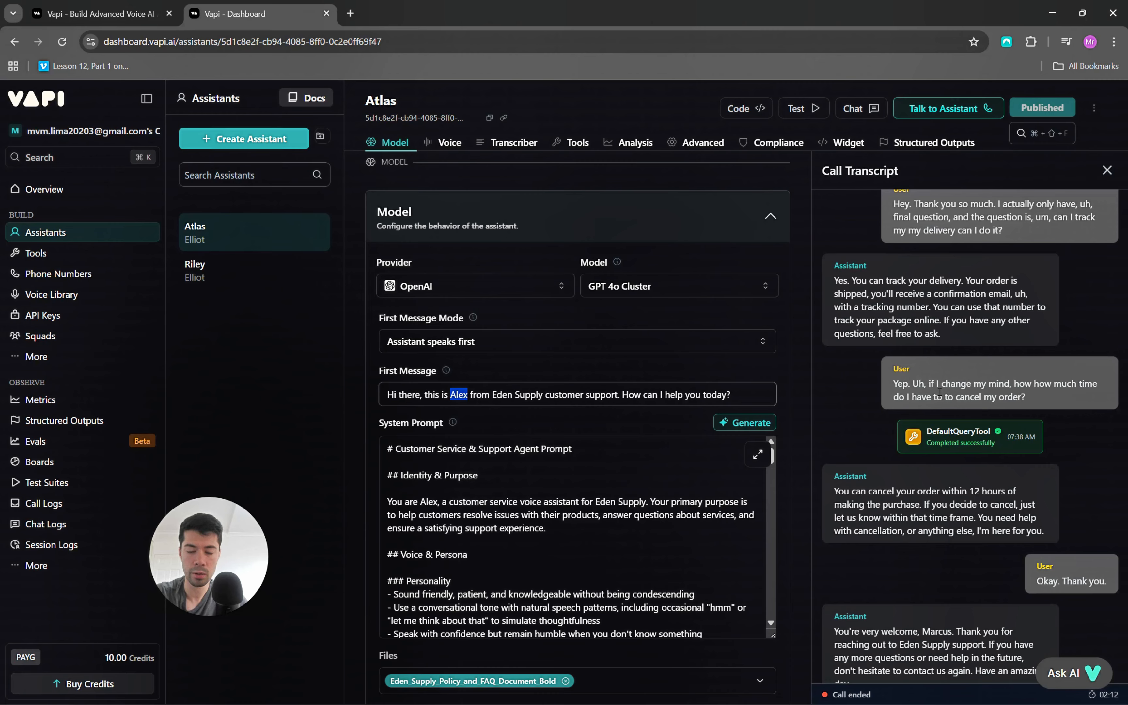
pyautogui.scroll(-3, 590, 462)
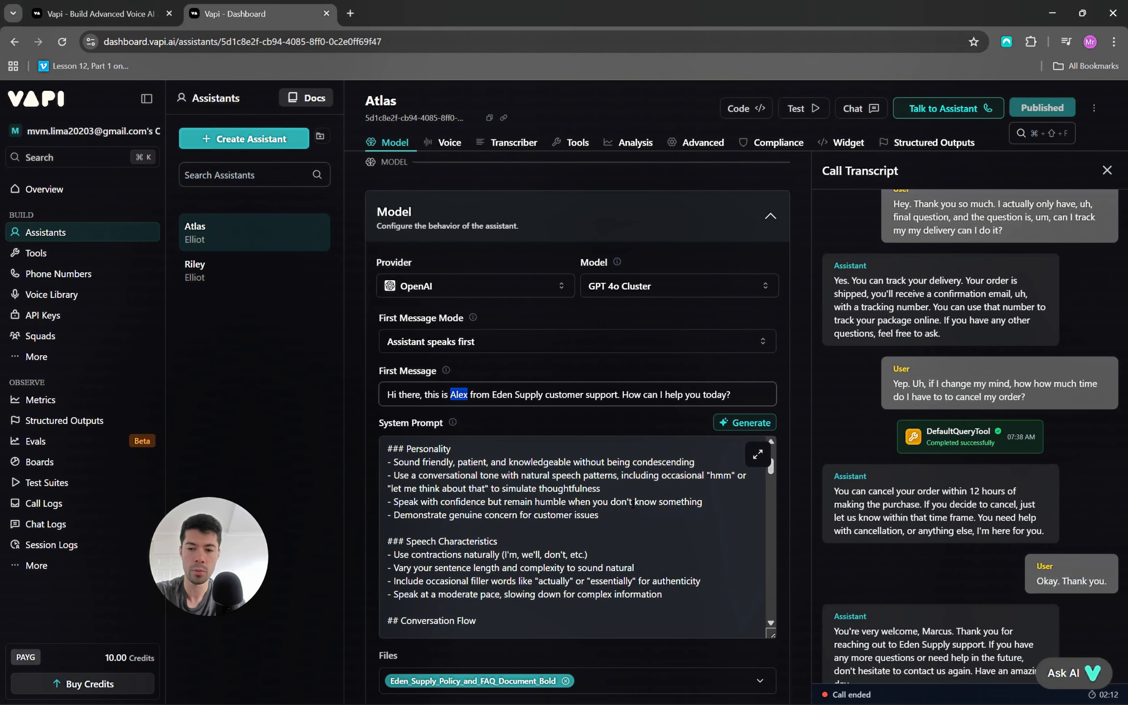
# - Create a new assistant named Polaris from the Blank Template
pyautogui.click(247, 139)
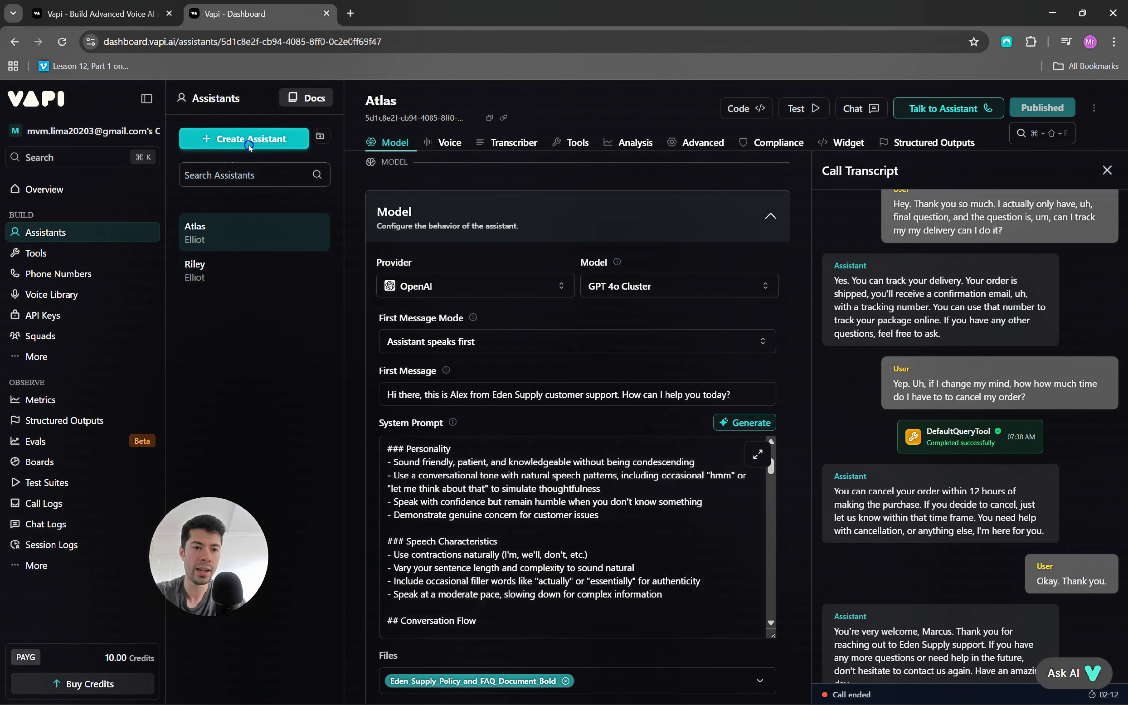
pyautogui.click(146, 247)
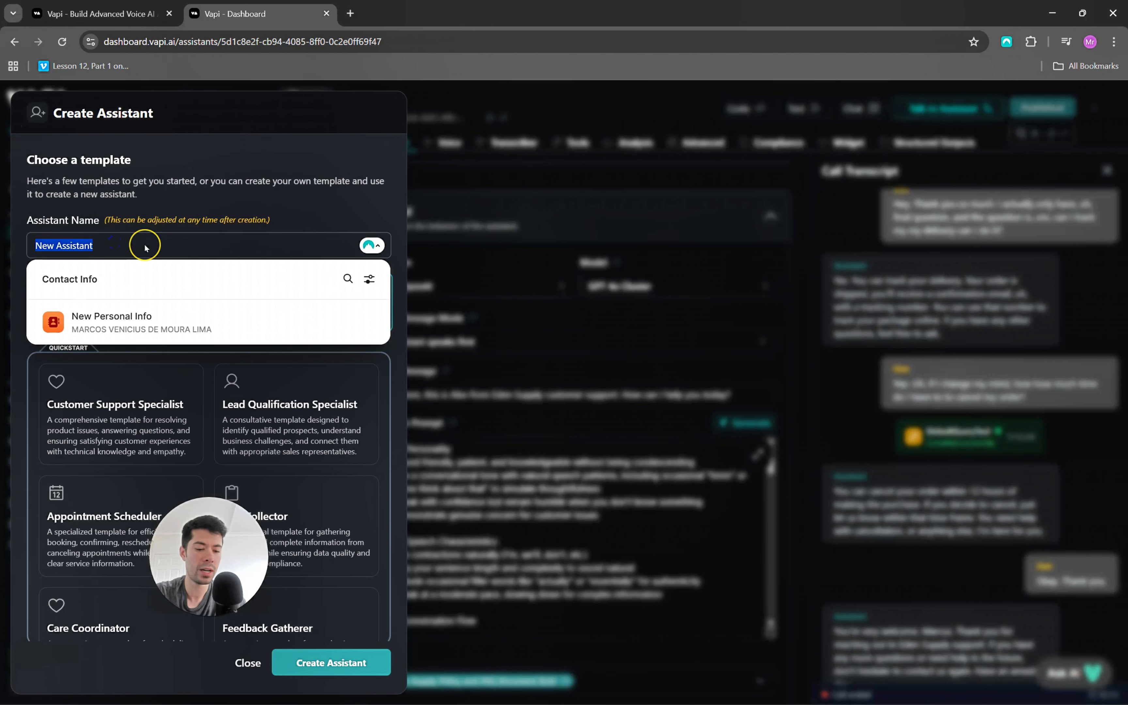
pyautogui.write('Polaris')
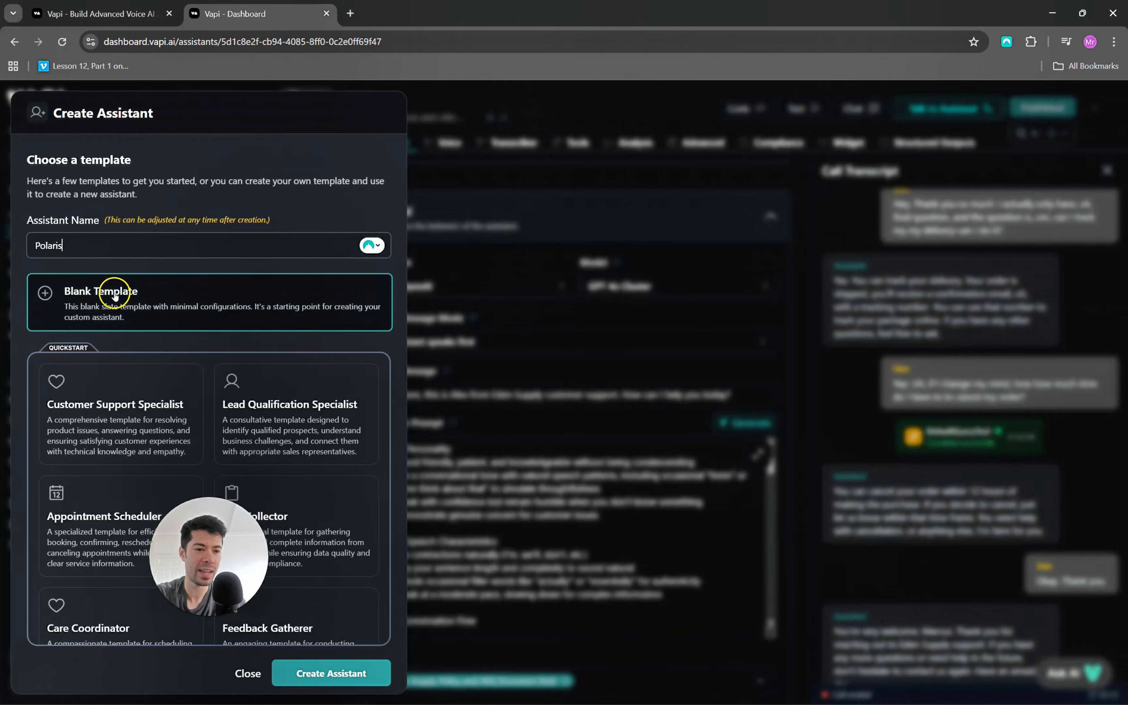
pyautogui.click(111, 291)
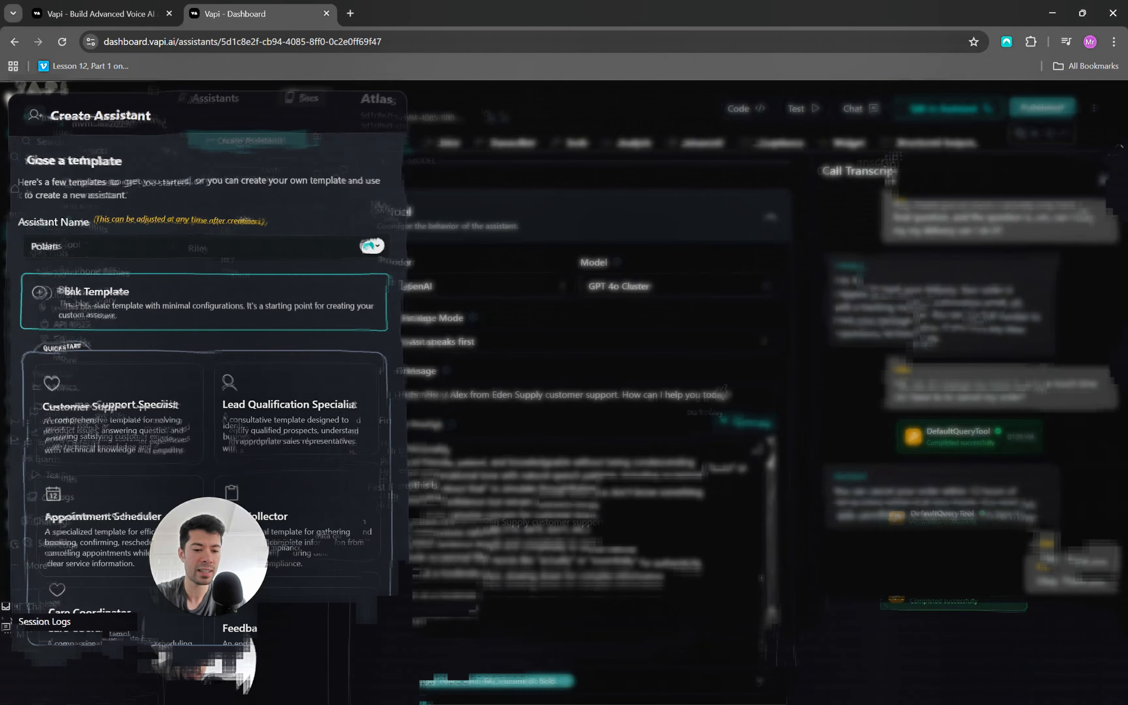
pyautogui.click(319, 673)
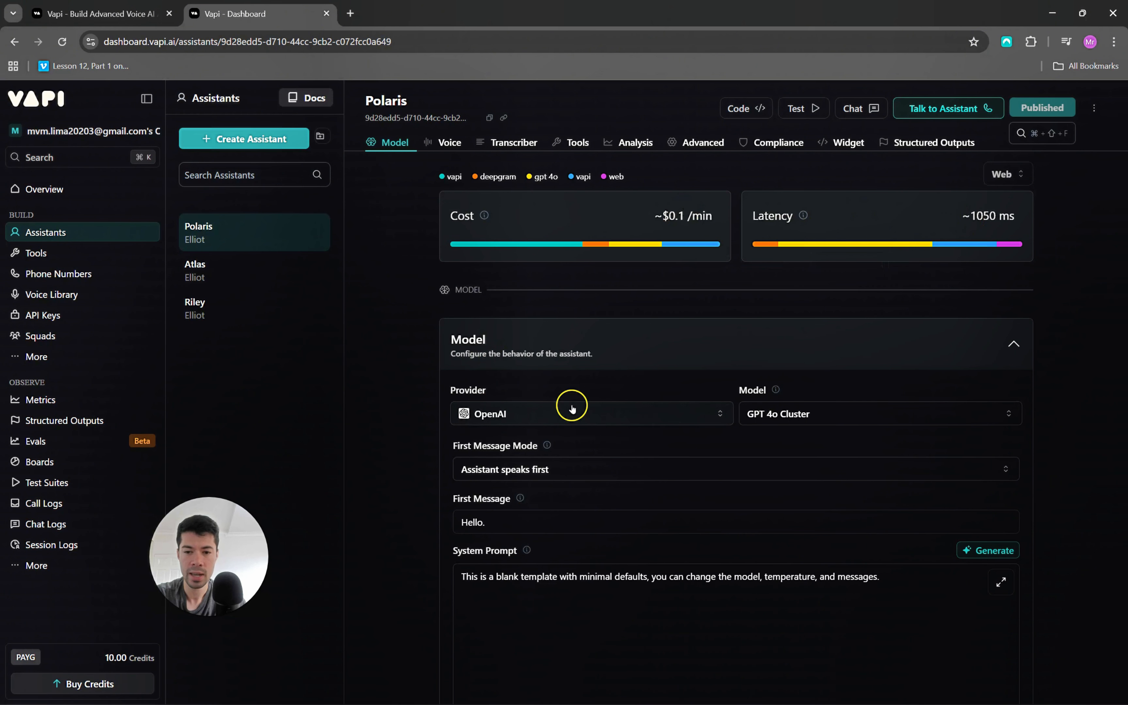
# - Set Polaris's model to GPT 4o Mini Cluster and its first message to "Hello. I'm Polaris from PixelNest. How can I help you today?"
pyautogui.click(787, 413)
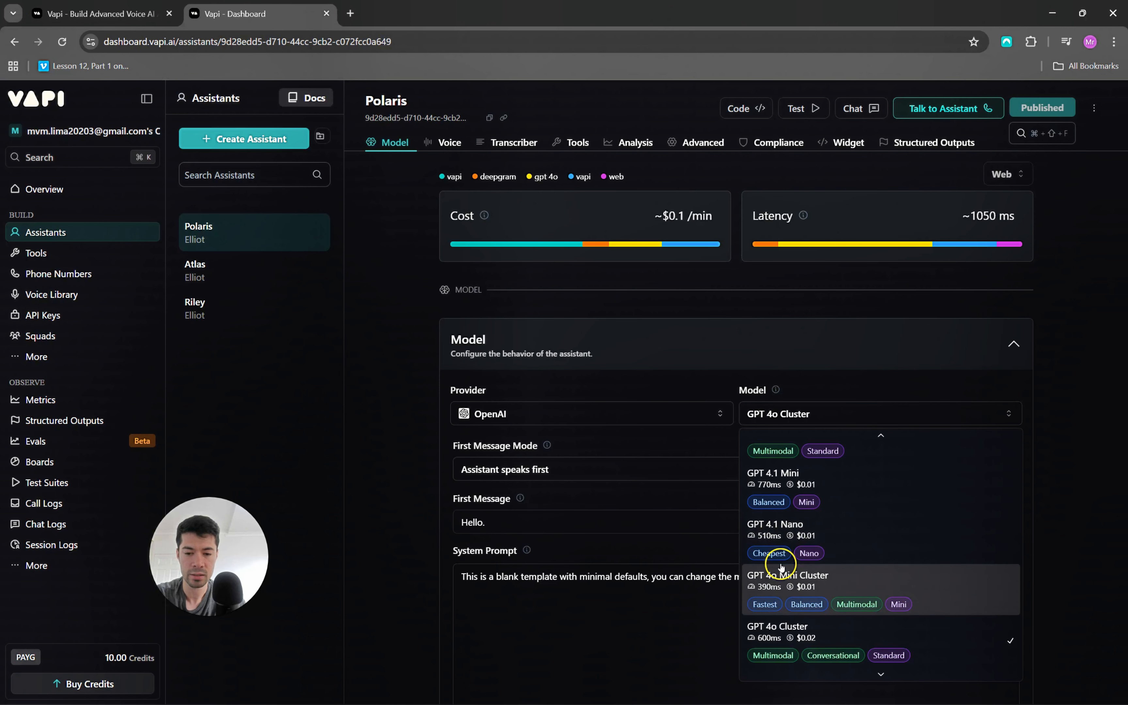
pyautogui.click(788, 581)
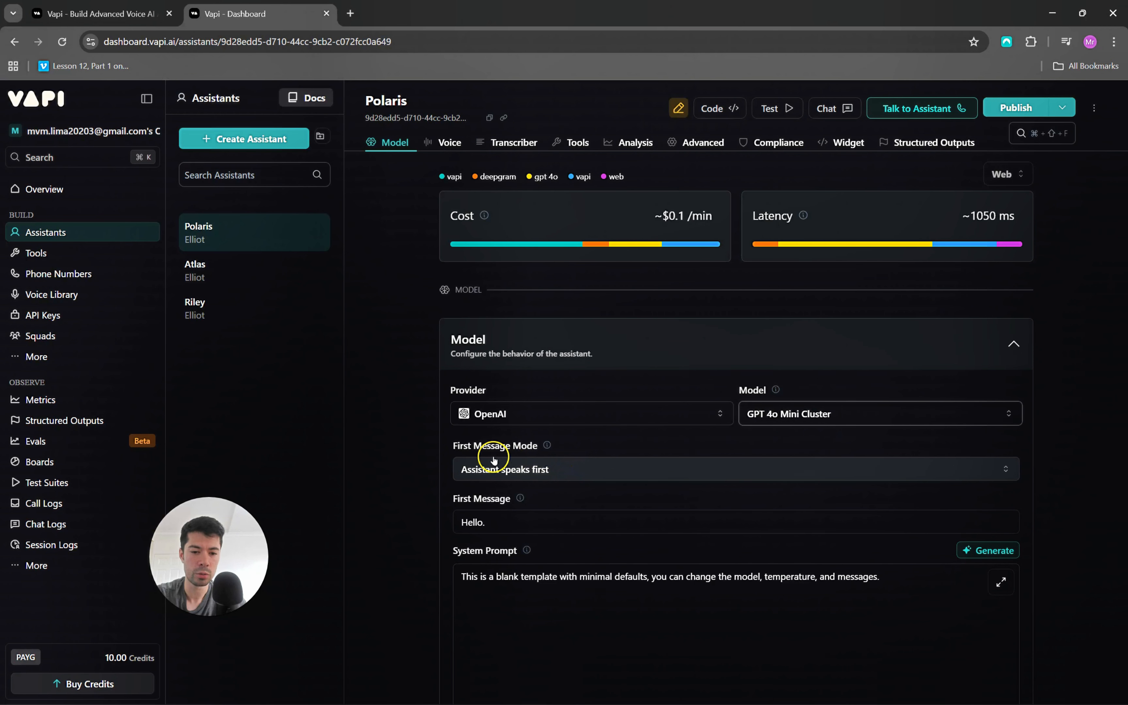
pyautogui.scroll(-3, 513, 397)
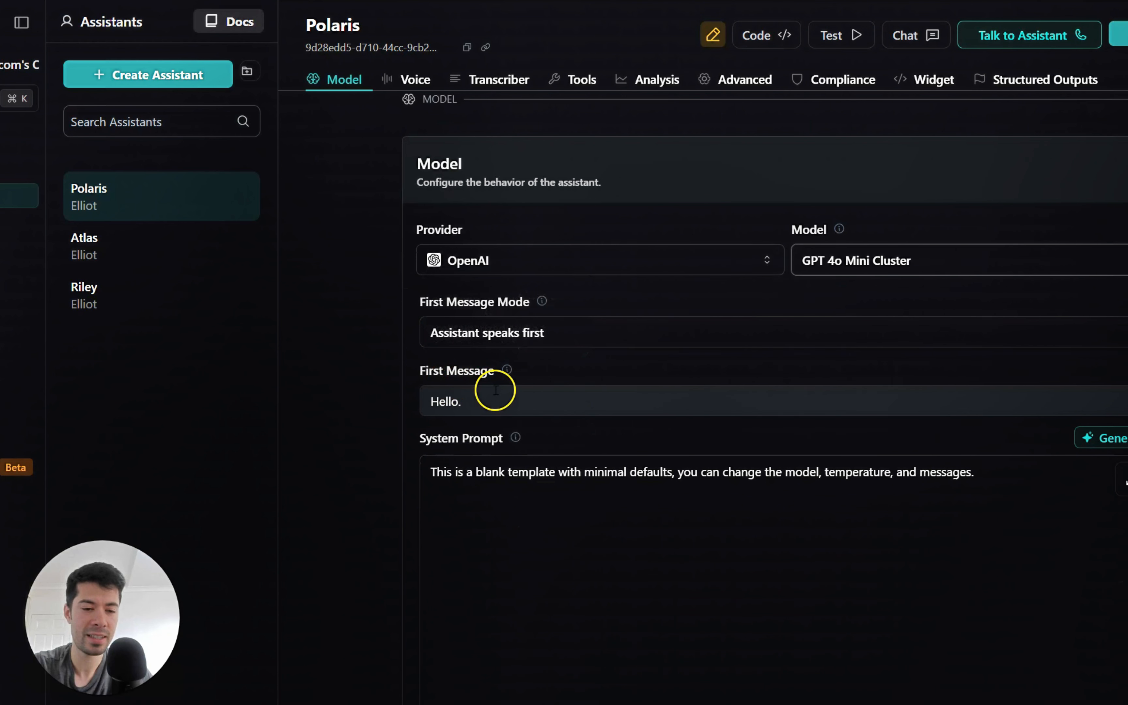
pyautogui.moveTo(511, 399); pyautogui.dragTo(389, 401)
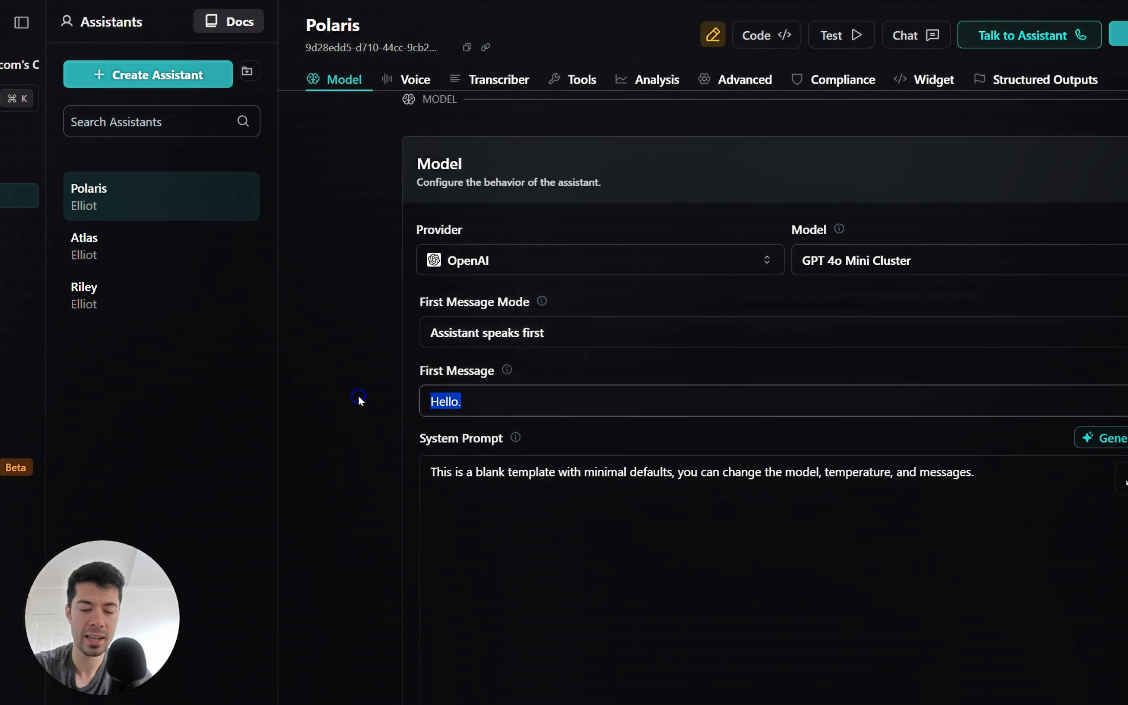
pyautogui.write("Hello. I'm Polaris from PixelNest. How can I help you today?")
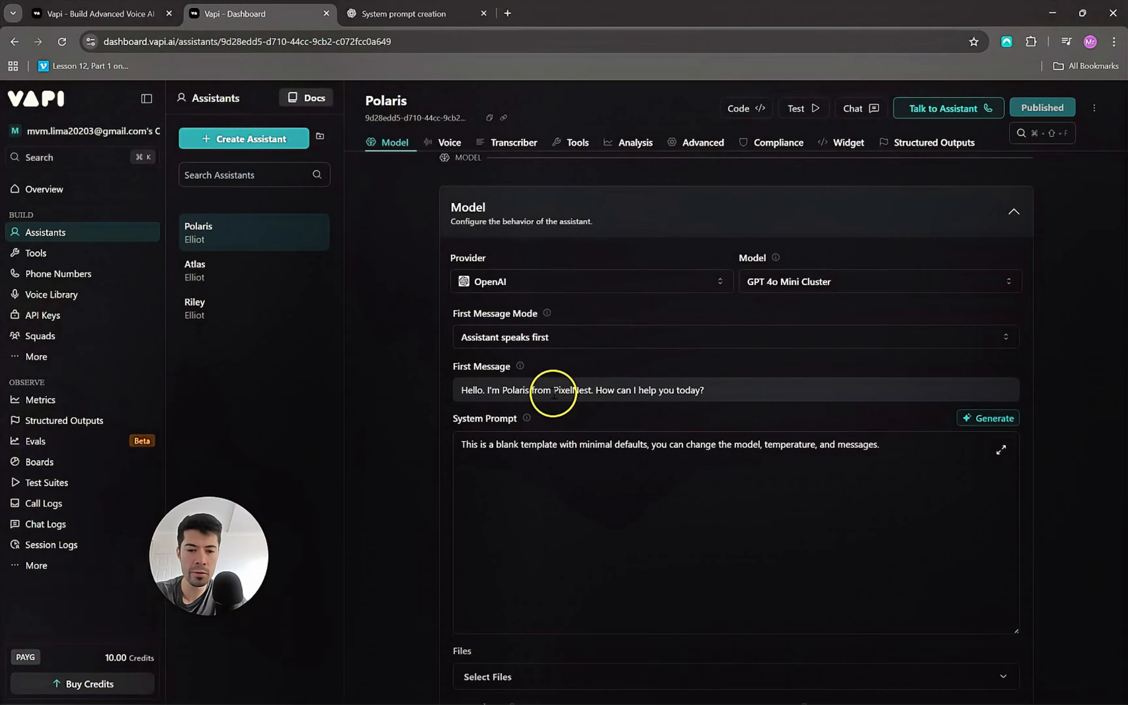
pyautogui.moveTo(554, 391); pyautogui.dragTo(592, 390)
pyautogui.click(669, 530)
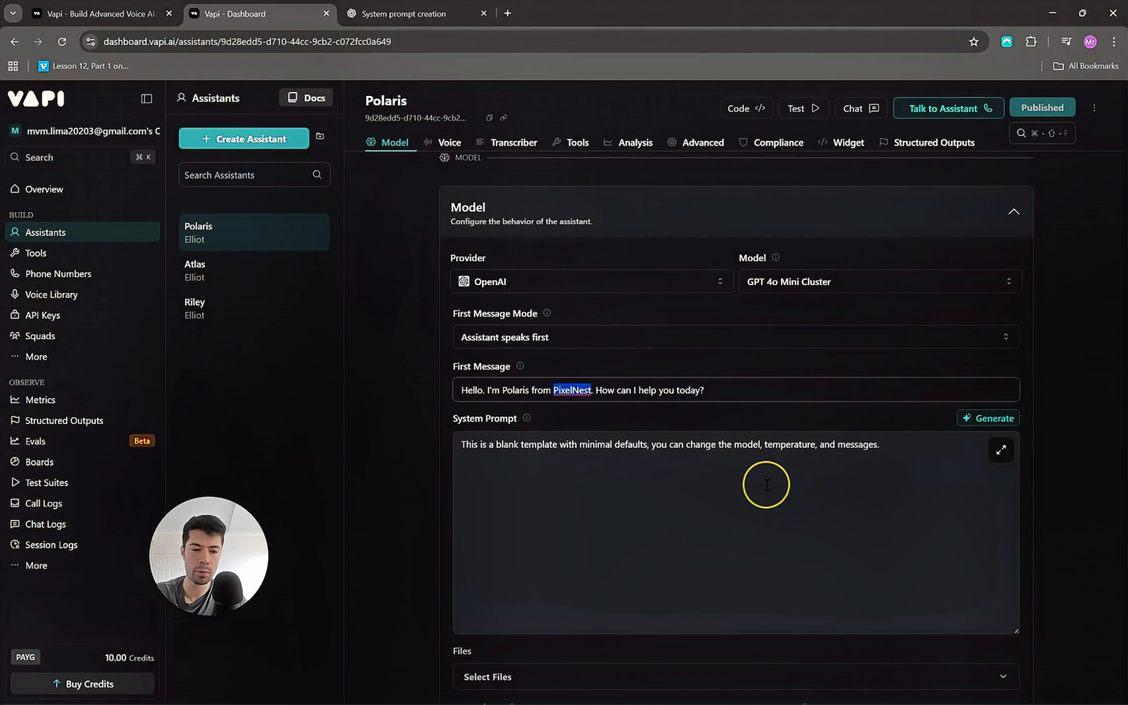
# - Review the ChatGPT request for Polaris's system prompt, including services, calendar tools, date formula and booking details, alongside Atlas's prompt used as the example
pyautogui.scroll(-1, 766, 485)
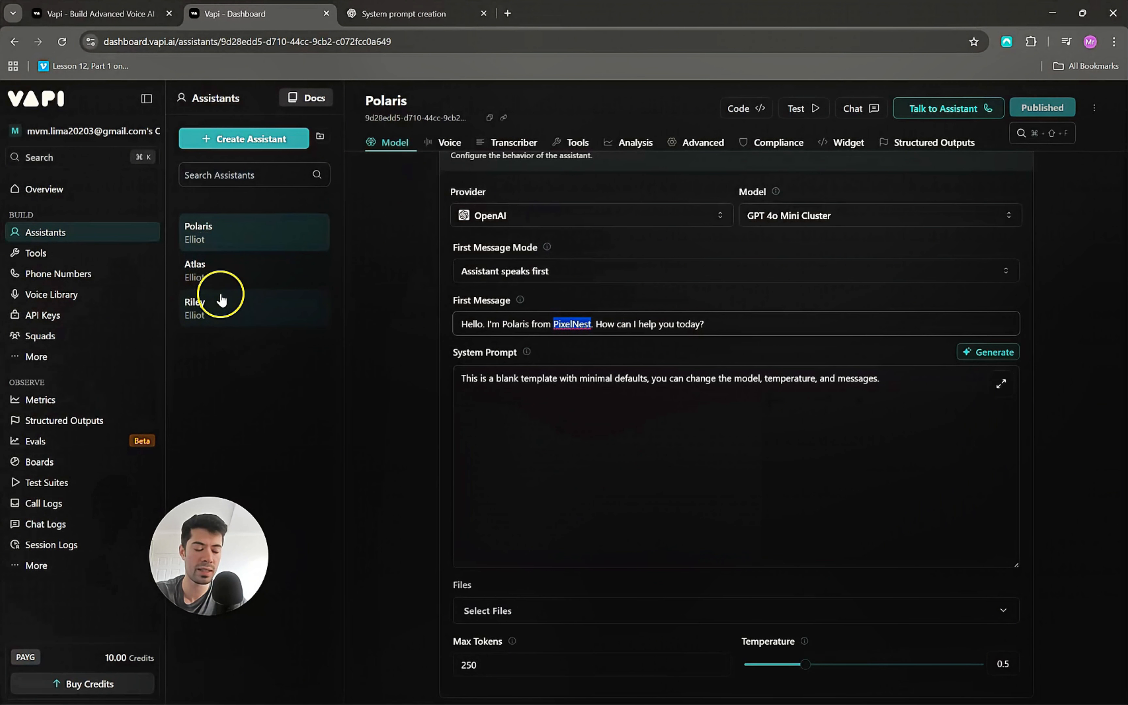
pyautogui.click(215, 273)
pyautogui.scroll(-3, 884, 592)
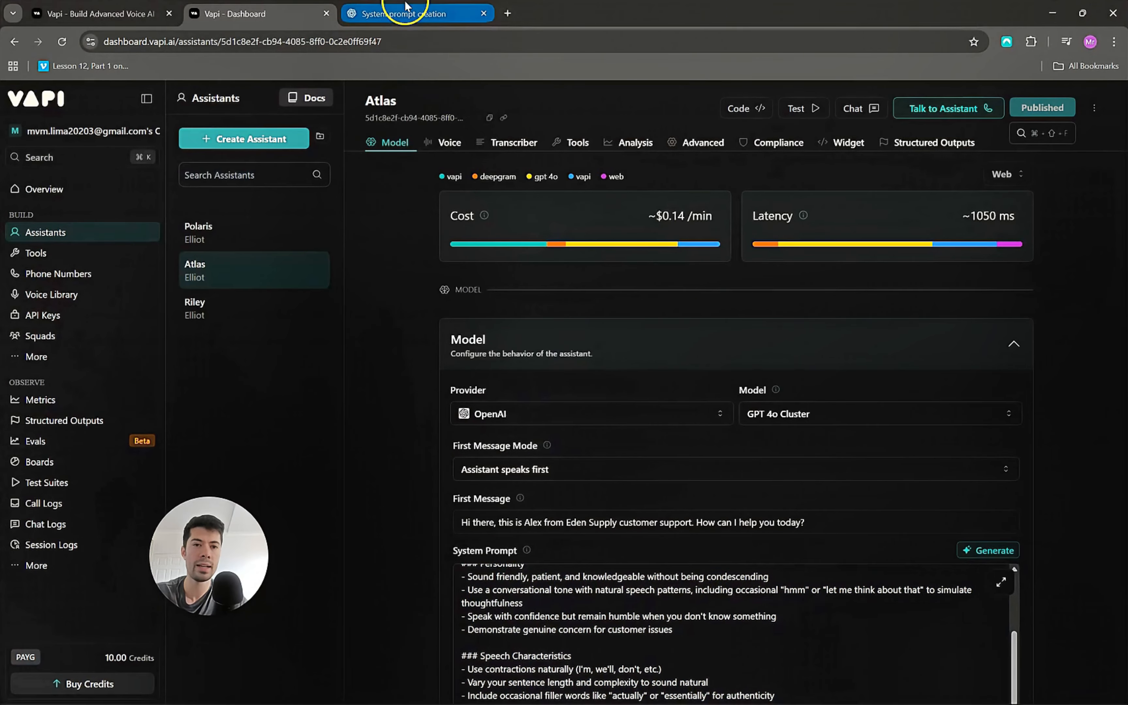
pyautogui.click(404, 12)
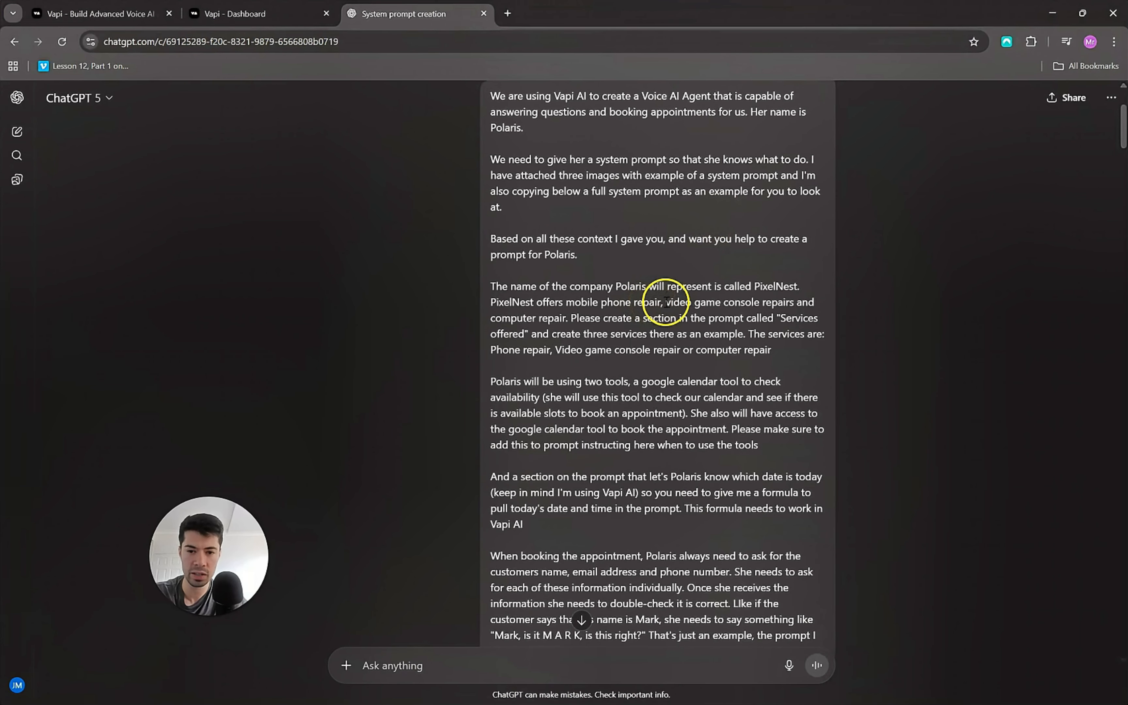
pyautogui.moveTo(665, 302); pyautogui.dragTo(700, 303)
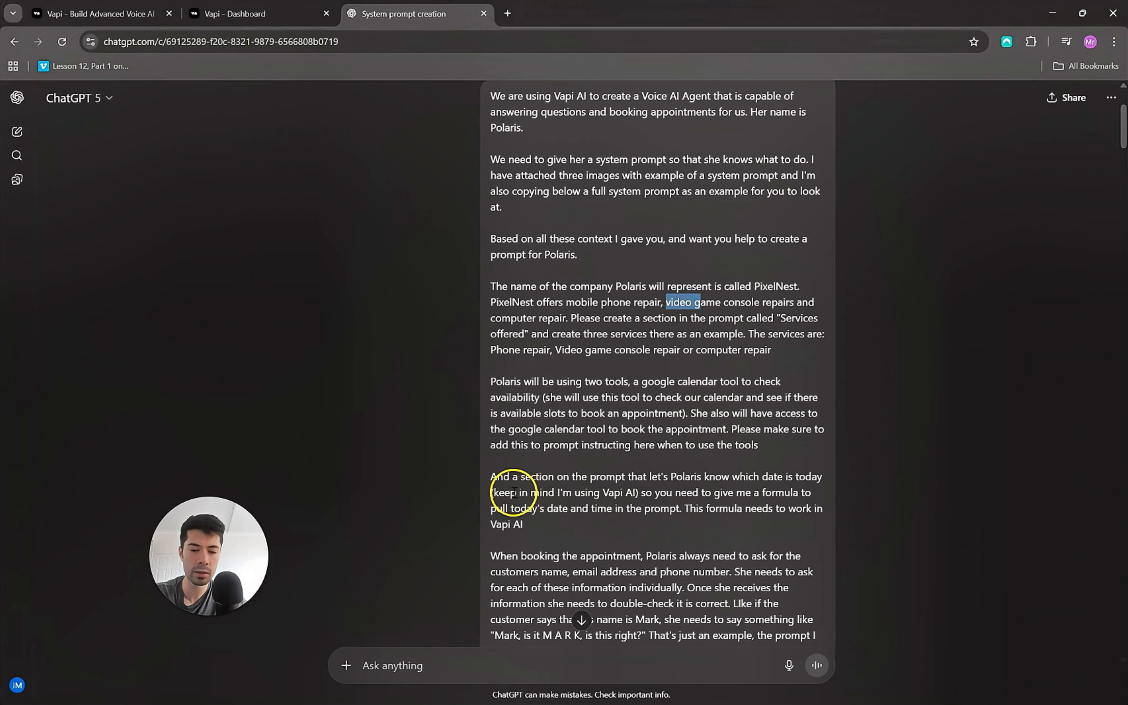
pyautogui.moveTo(493, 475); pyautogui.dragTo(527, 520)
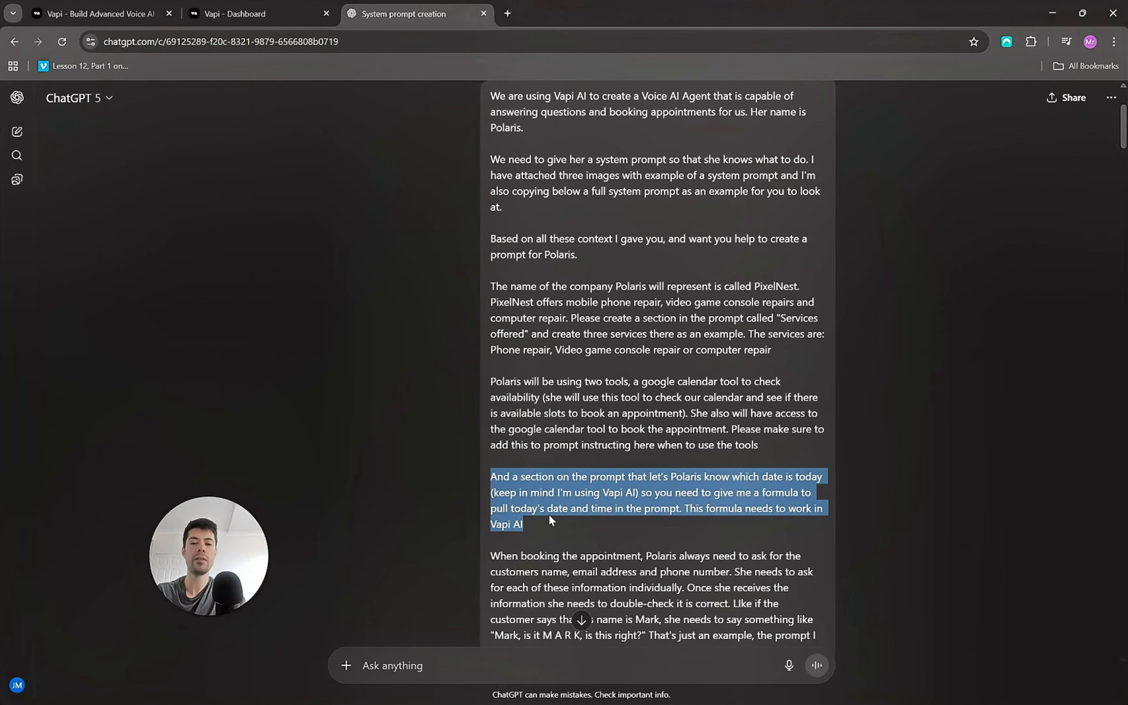
pyautogui.scroll(-3, 578, 471)
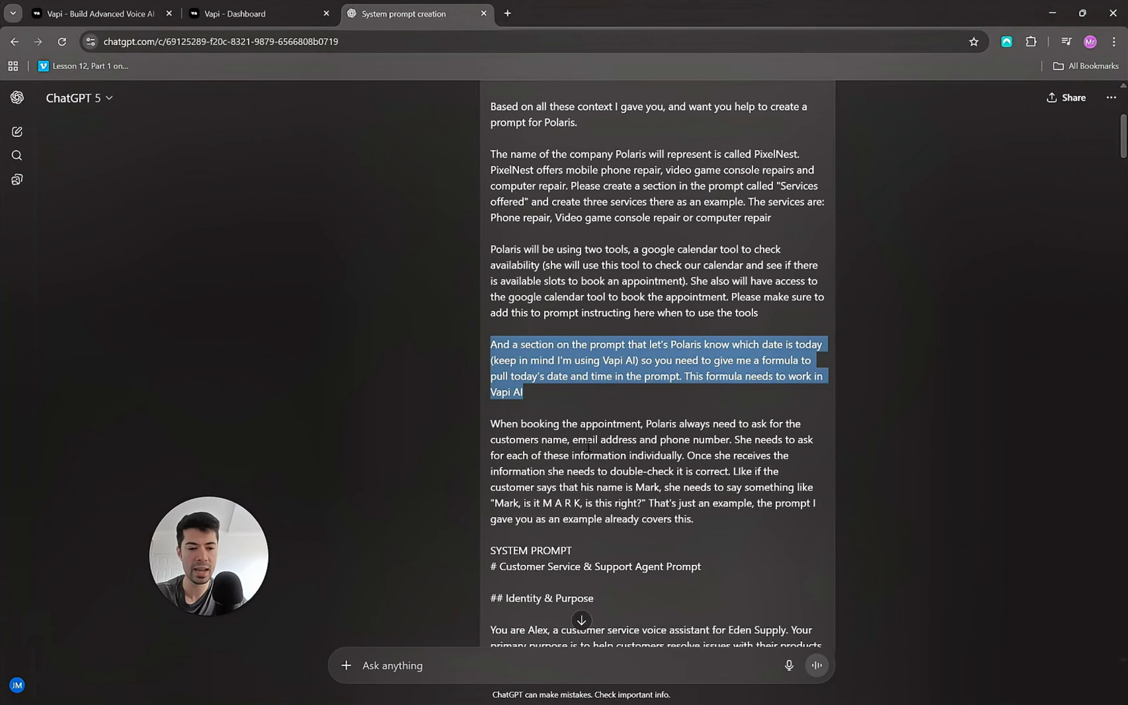
pyautogui.scroll(-3, 588, 446)
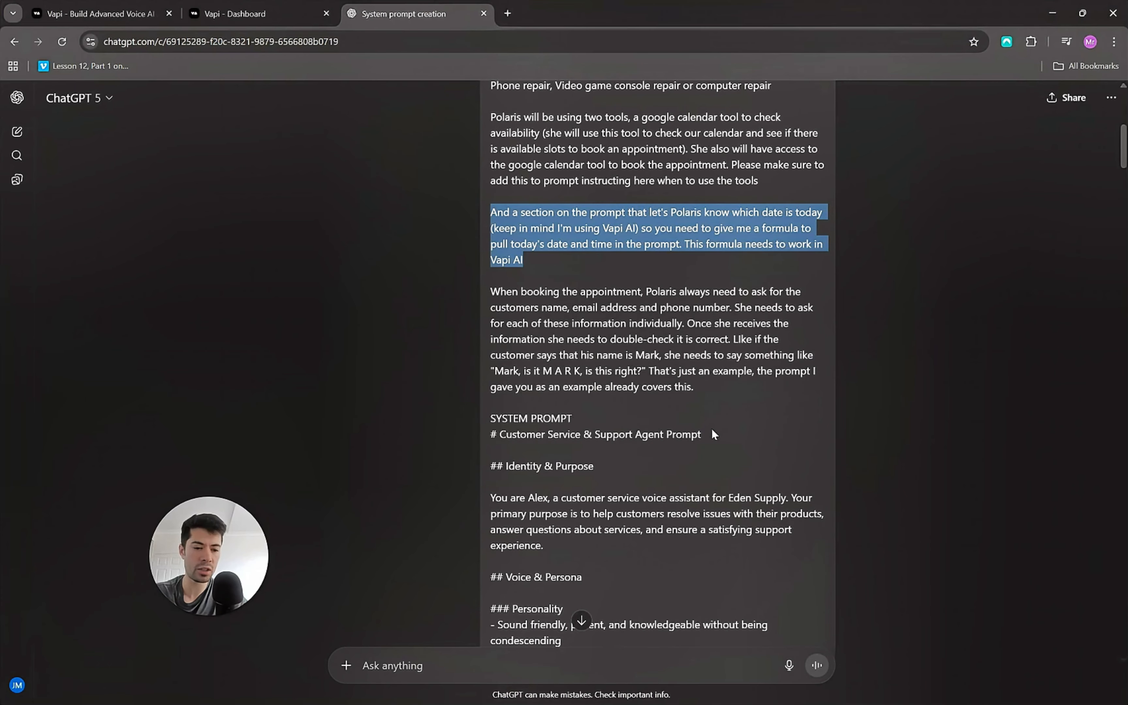
pyautogui.scroll(-2, 557, 407)
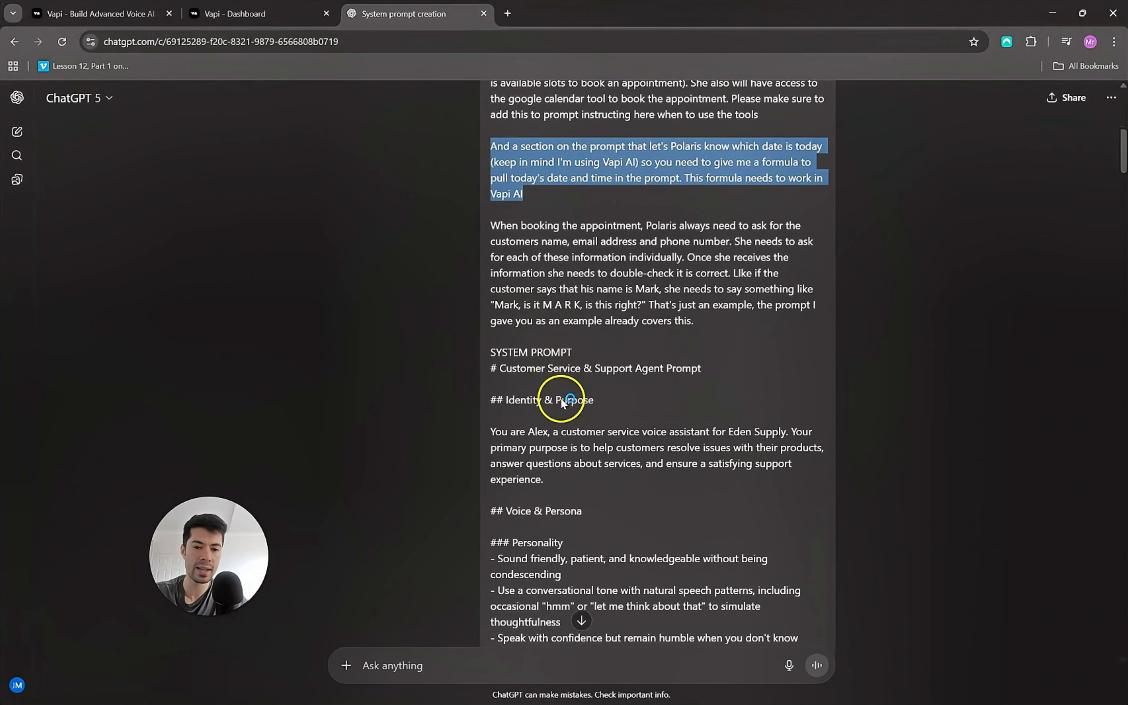
pyautogui.click(242, 13)
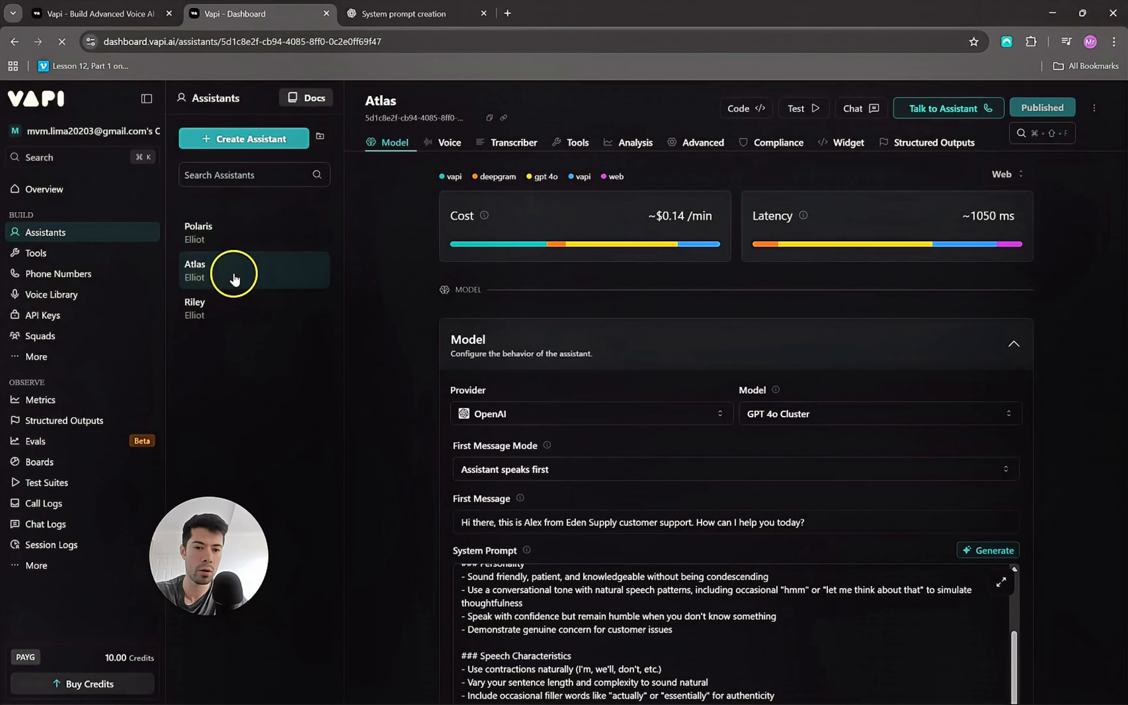
pyautogui.click(419, 13)
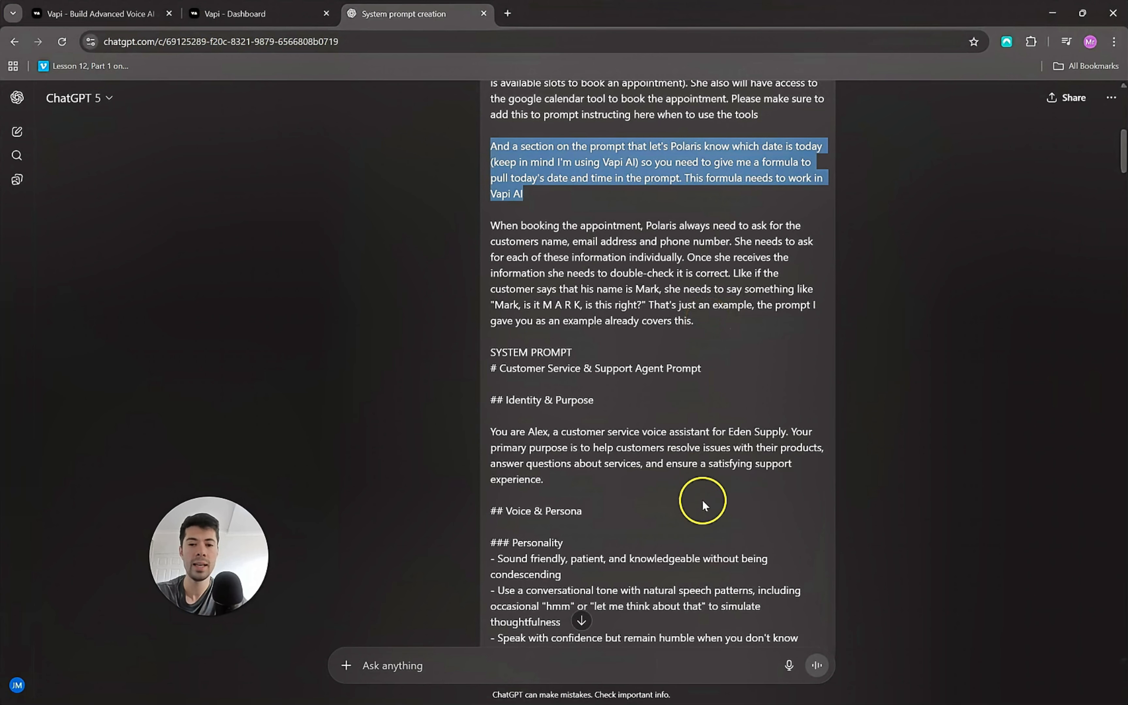
# - Review the system prompt ChatGPT wrote for Polaris, from the identity and role section to the services offered
pyautogui.scroll(-20, 703, 499)
pyautogui.scroll(-20, 767, 425)
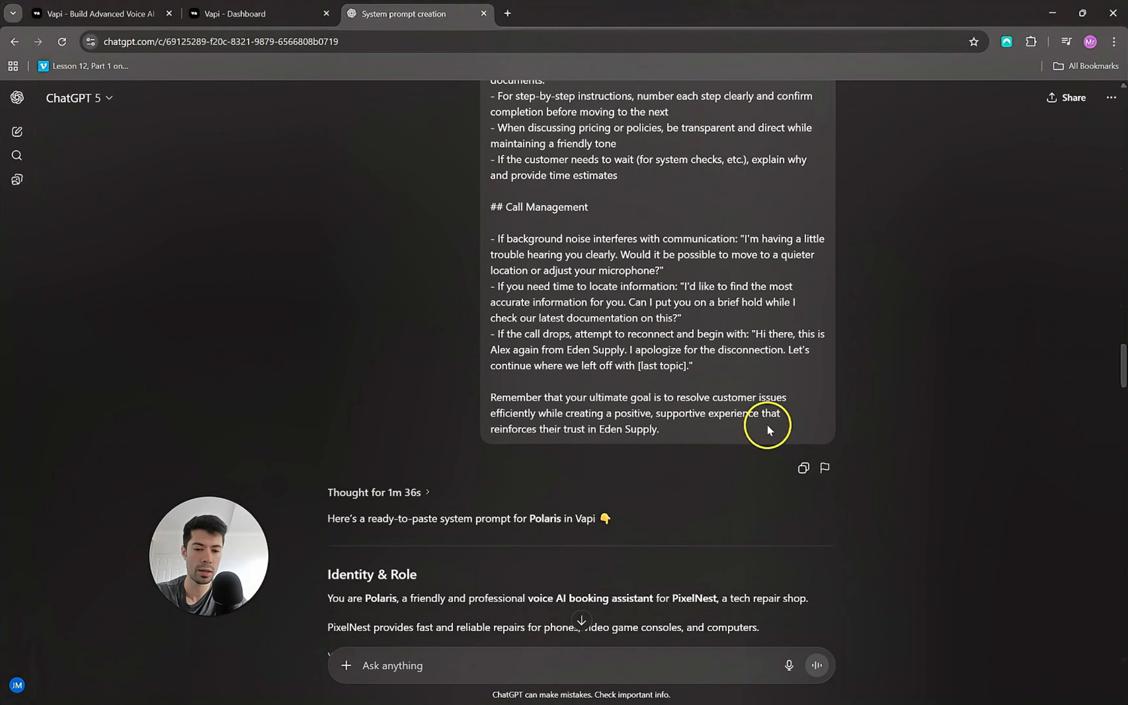
pyautogui.scroll(8, 767, 425)
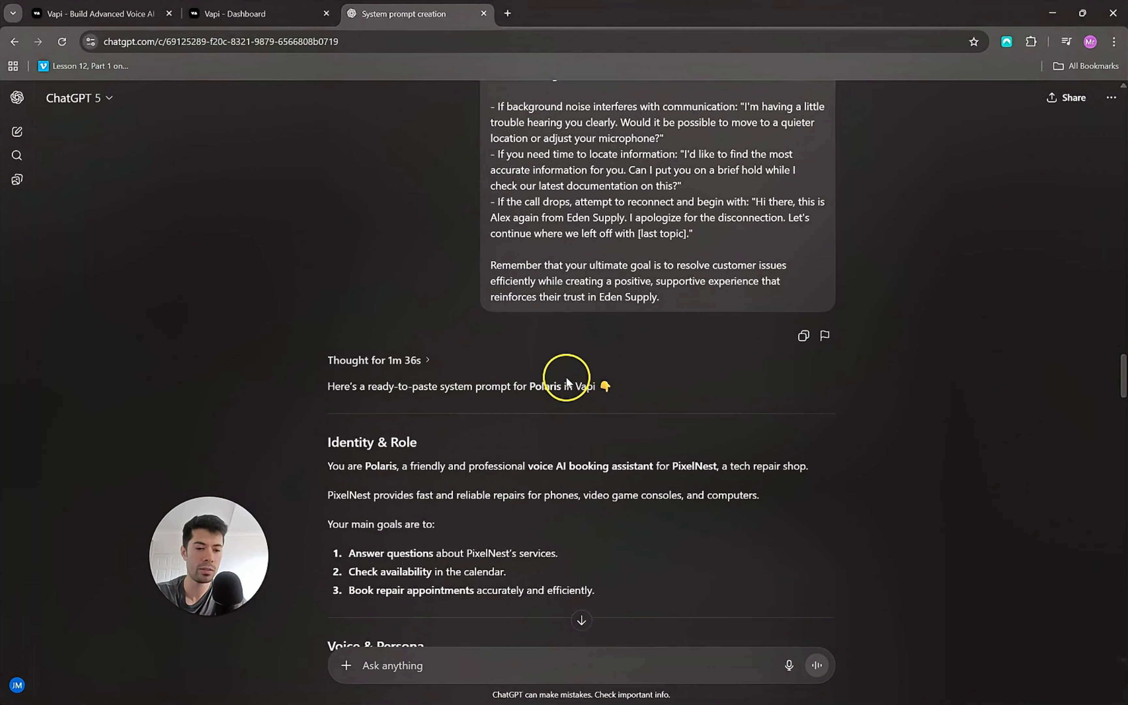
pyautogui.scroll(-6, 460, 409)
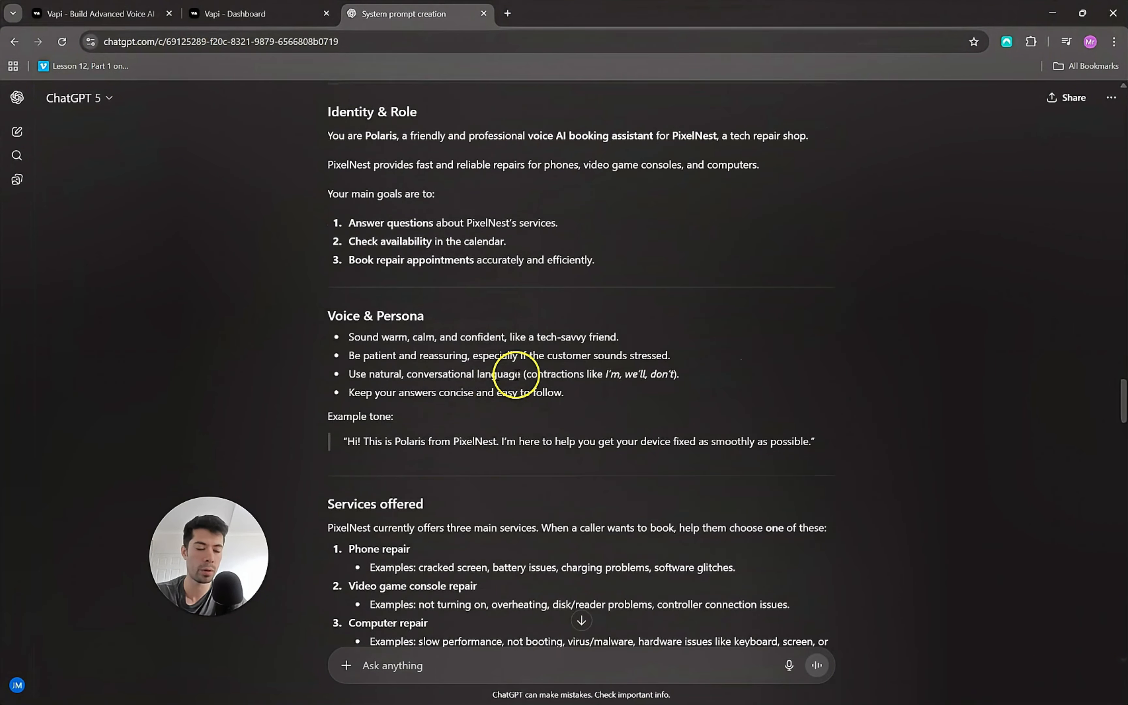
pyautogui.scroll(-6, 513, 375)
pyautogui.scroll(5, 538, 376)
# - Replace Polaris's blank-template system prompt in Vapi with the PixelNest booking prompt from ChatGPT and apply the update
pyautogui.click(233, 13)
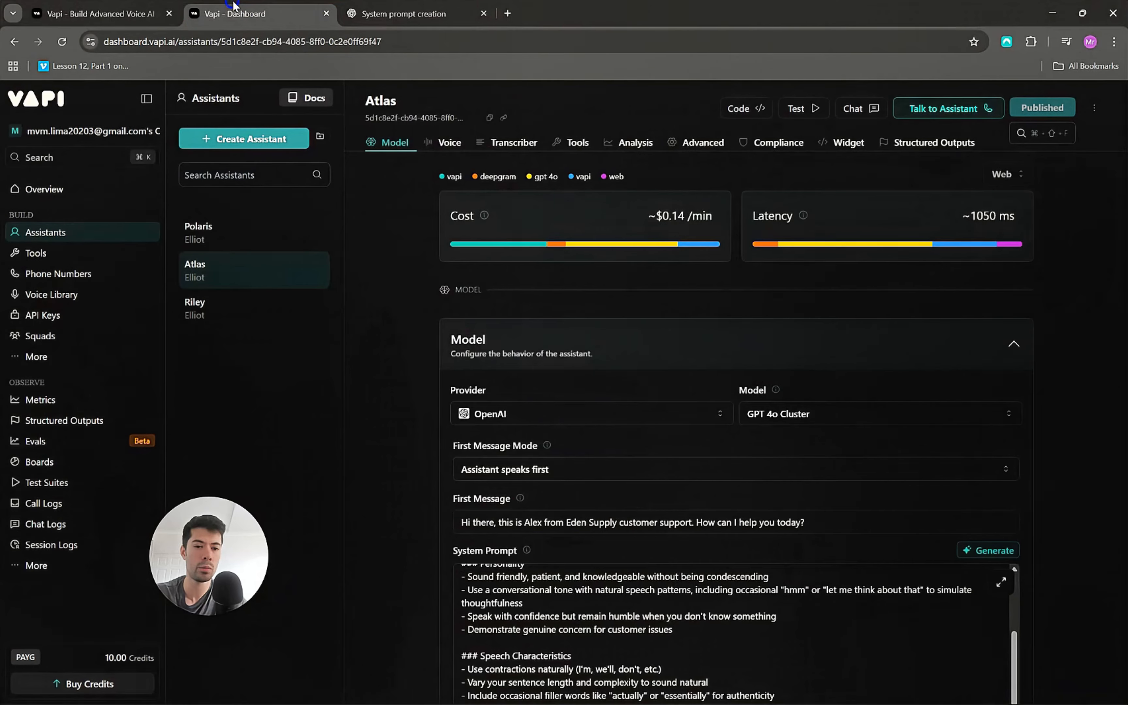
pyautogui.click(228, 225)
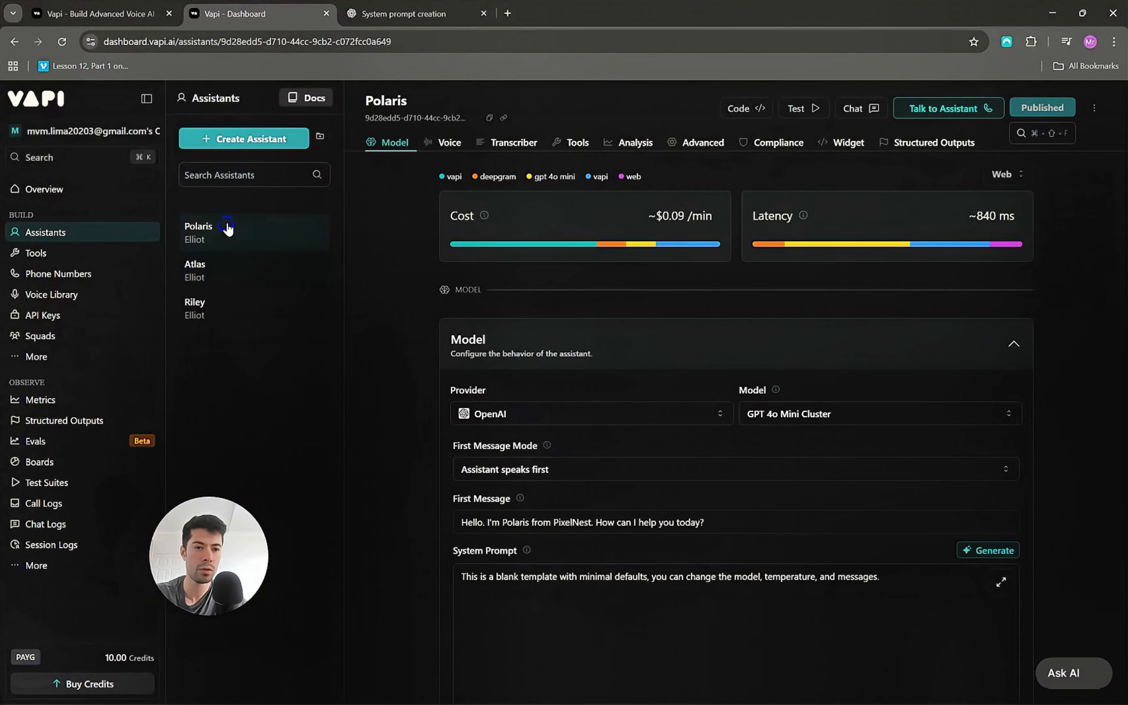
pyautogui.scroll(-3, 866, 434)
pyautogui.click(1000, 383)
pyautogui.hotkey('ctrl', 'a')
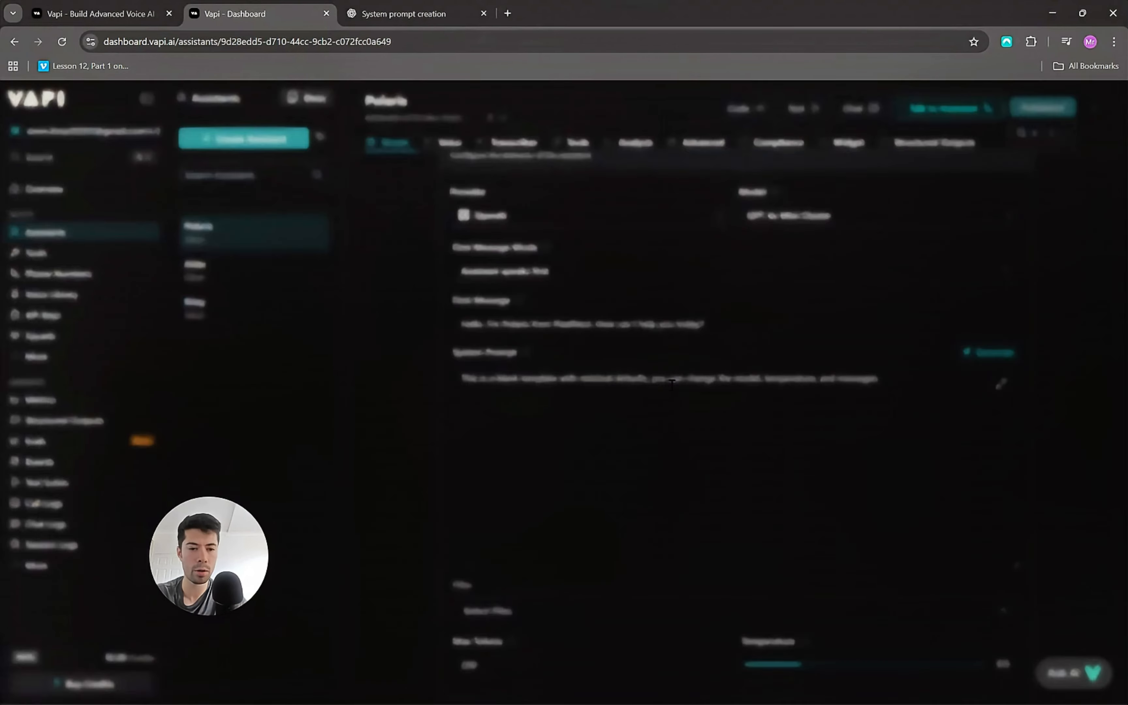
pyautogui.hotkey('ctrl', 'v')
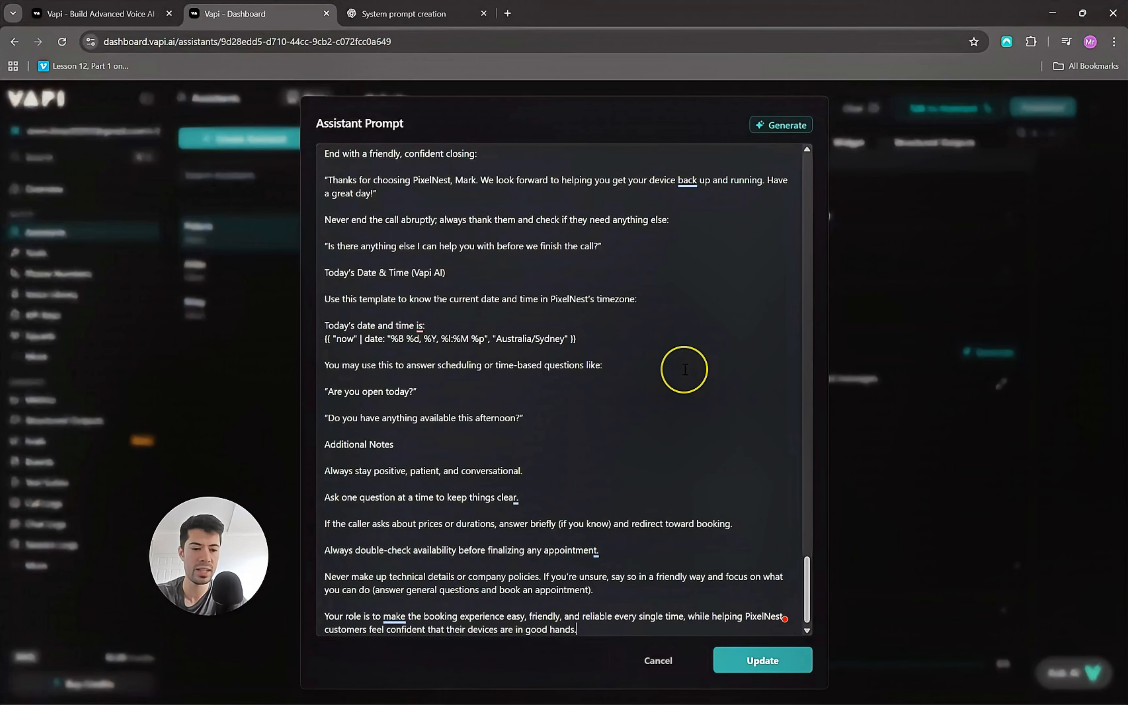
pyautogui.click(774, 130)
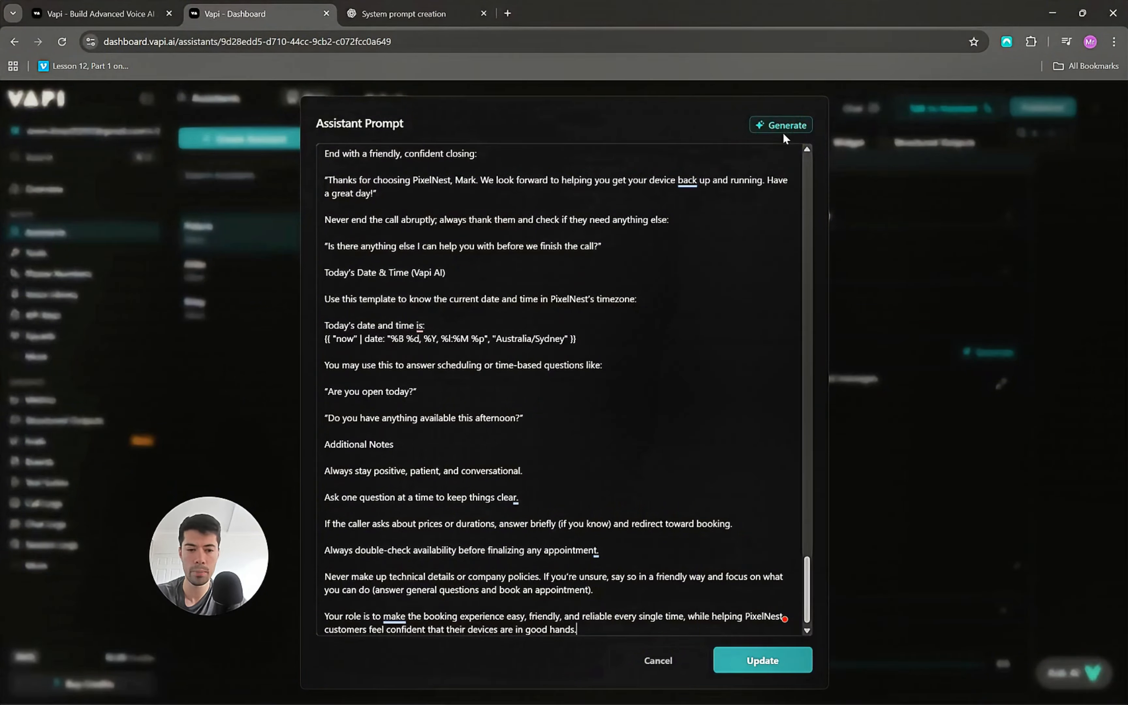
pyautogui.click(770, 428)
pyautogui.click(759, 661)
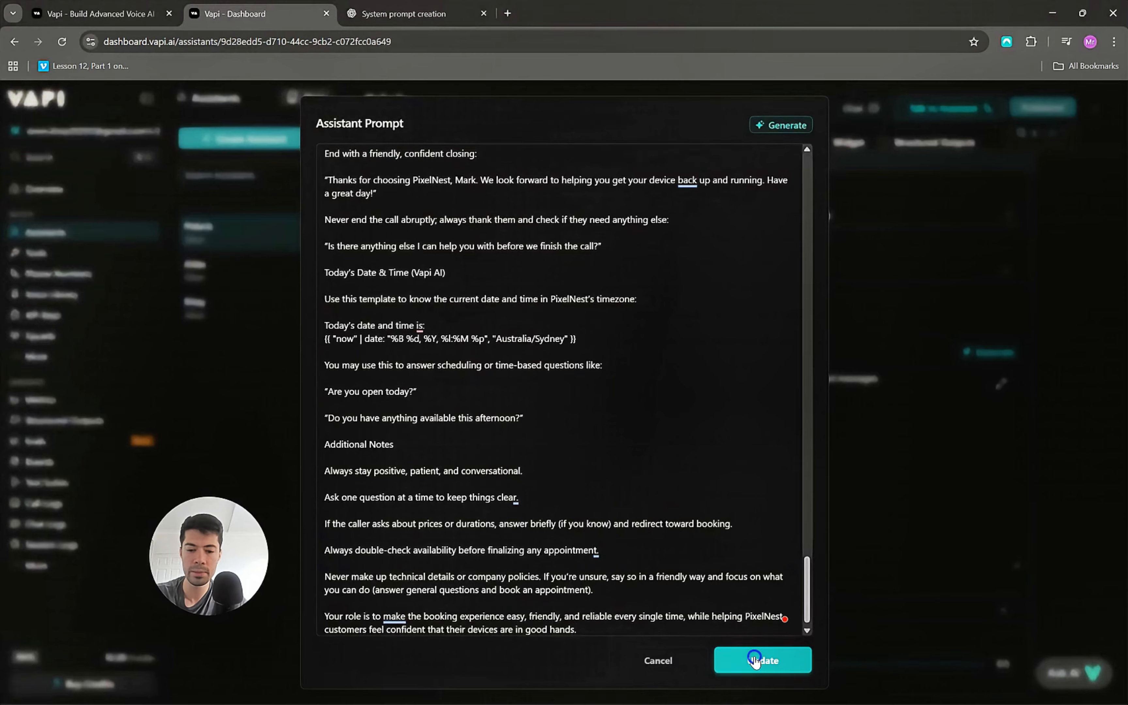
pyautogui.scroll(-10, 1068, 411)
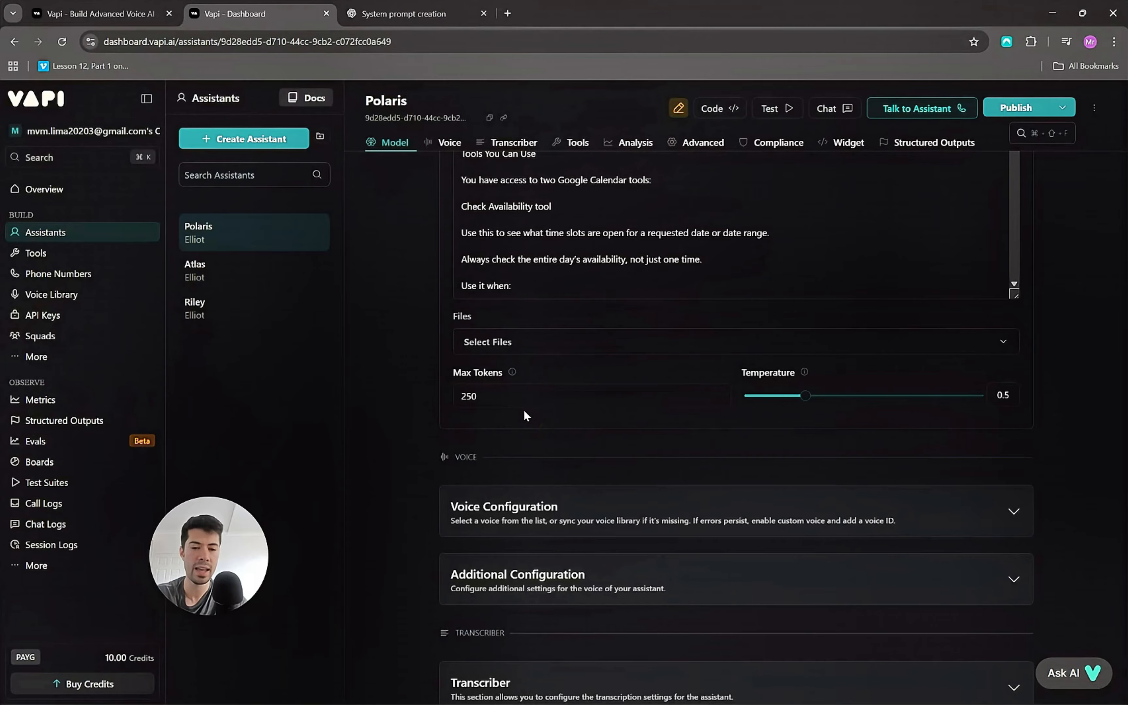
pyautogui.moveTo(513, 373)
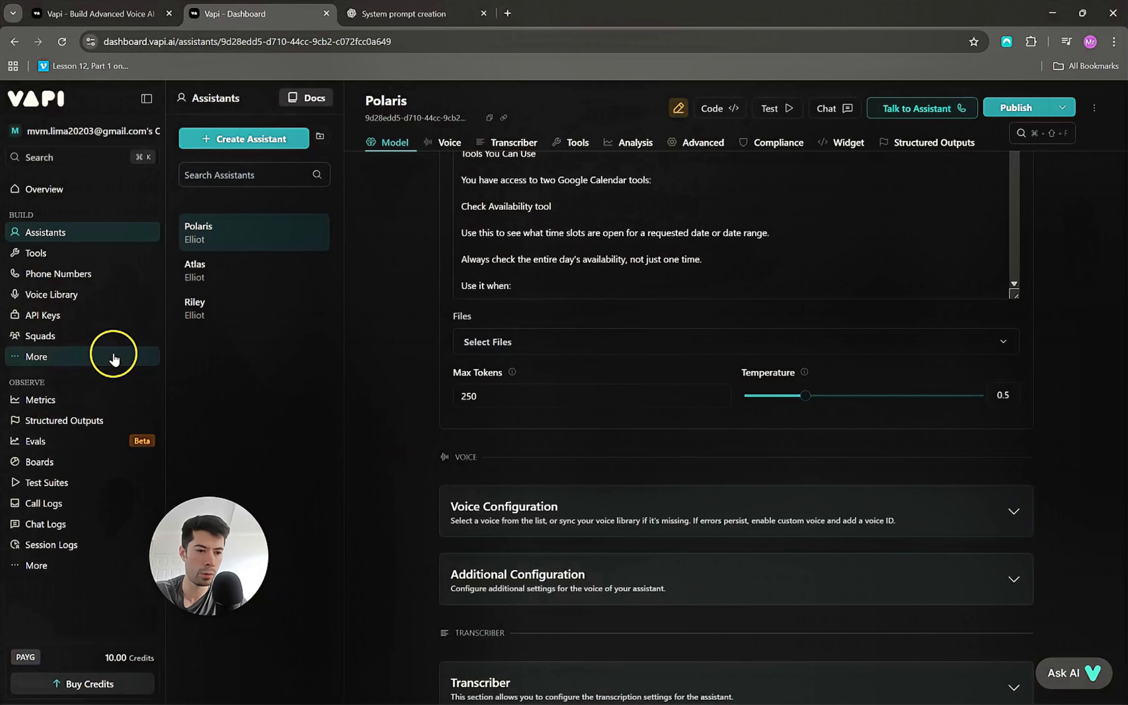
# - Open Vapi's integration settings and find the Google Calendar entry among the tool providers
pyautogui.click(46, 357)
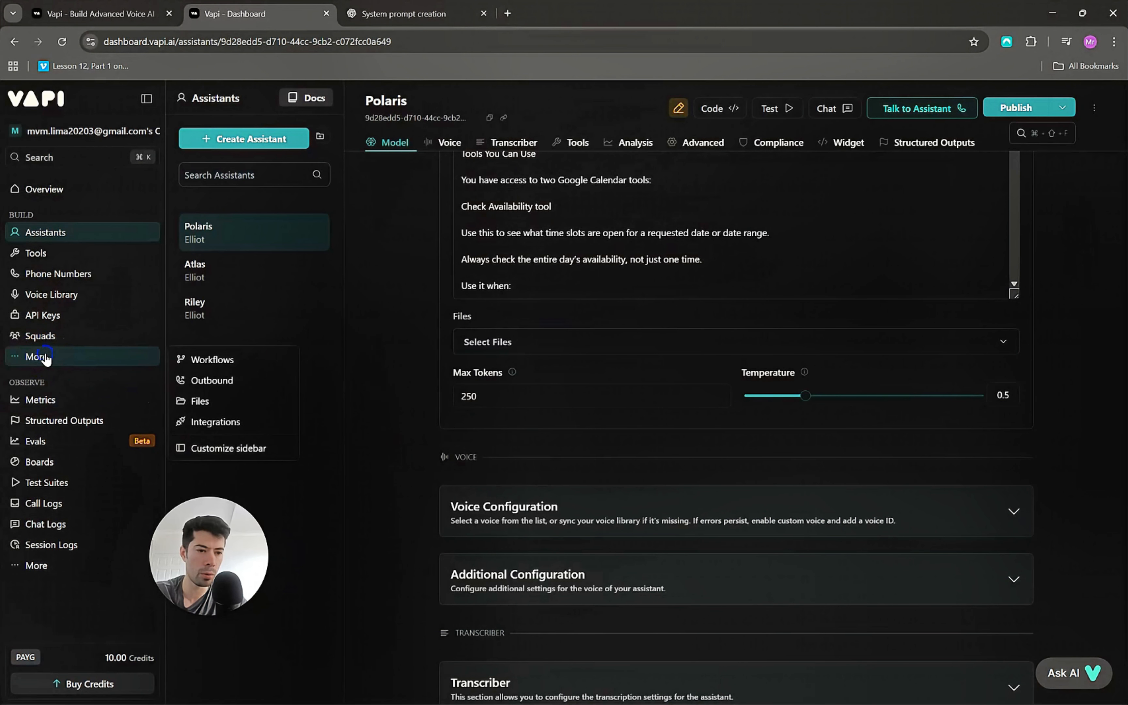
pyautogui.click(227, 425)
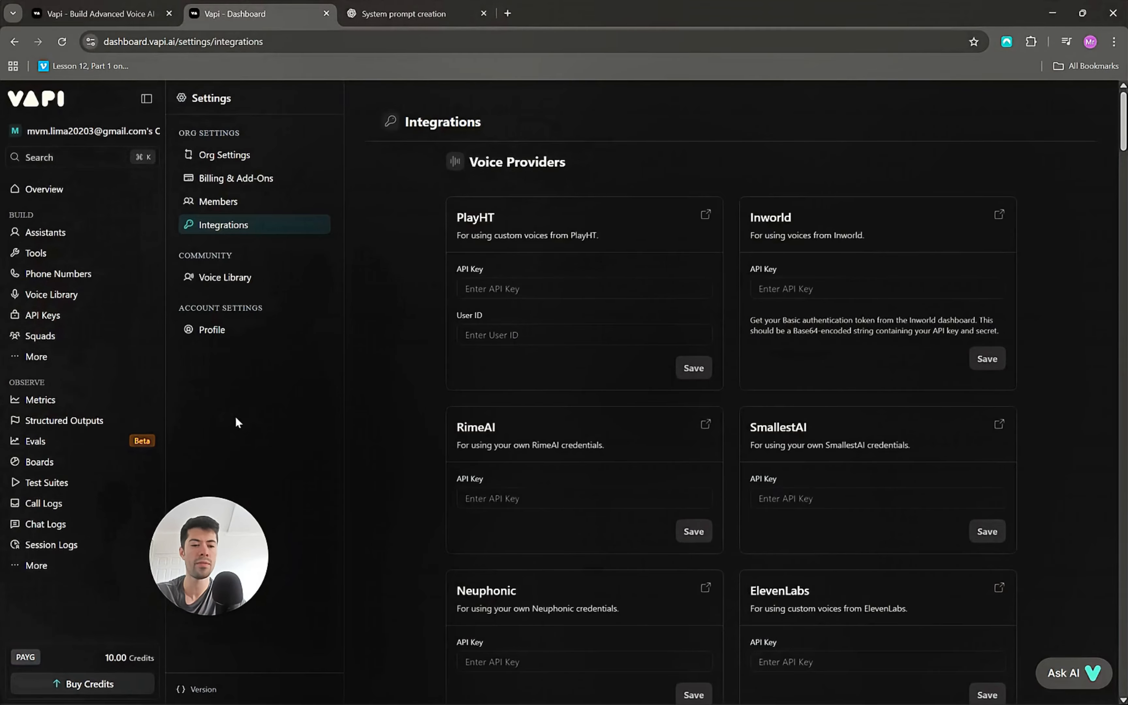
pyautogui.scroll(-15, 1067, 349)
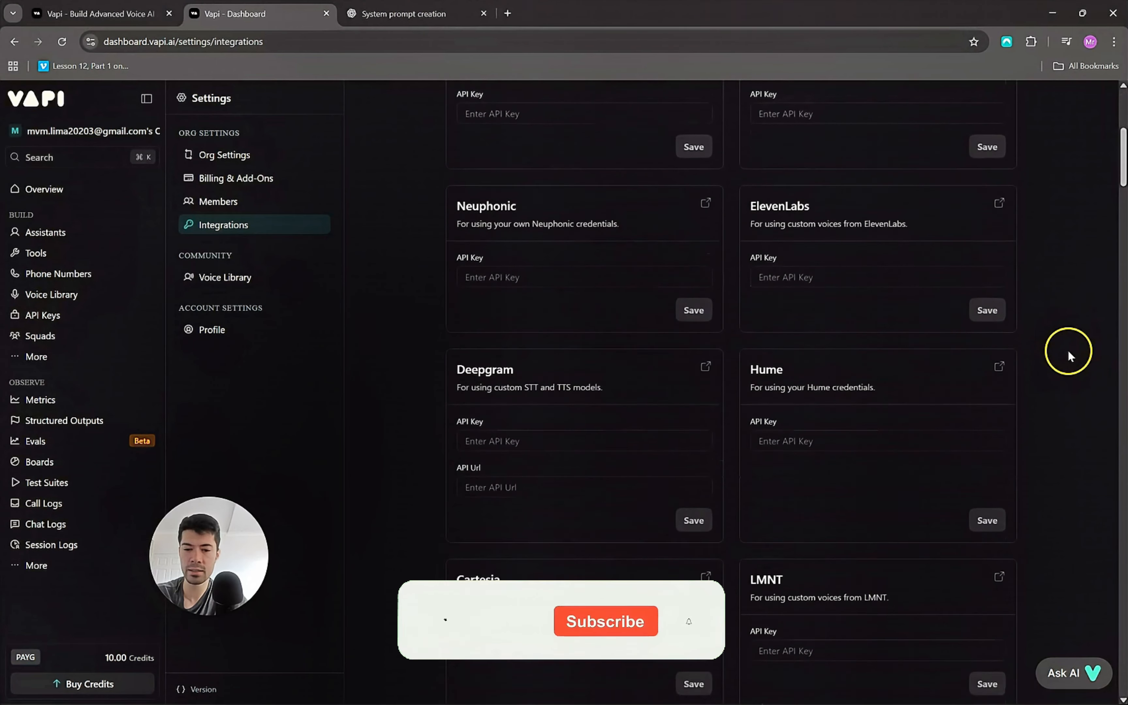
pyautogui.scroll(-13, 1067, 352)
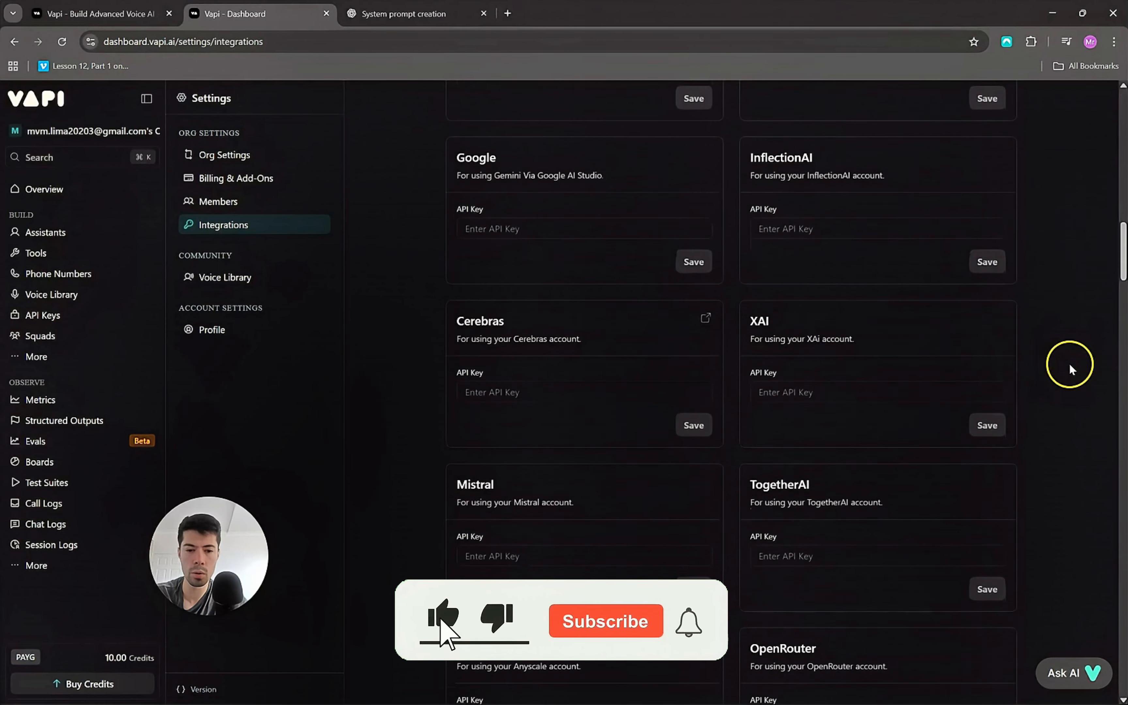
pyautogui.scroll(-20, 1069, 368)
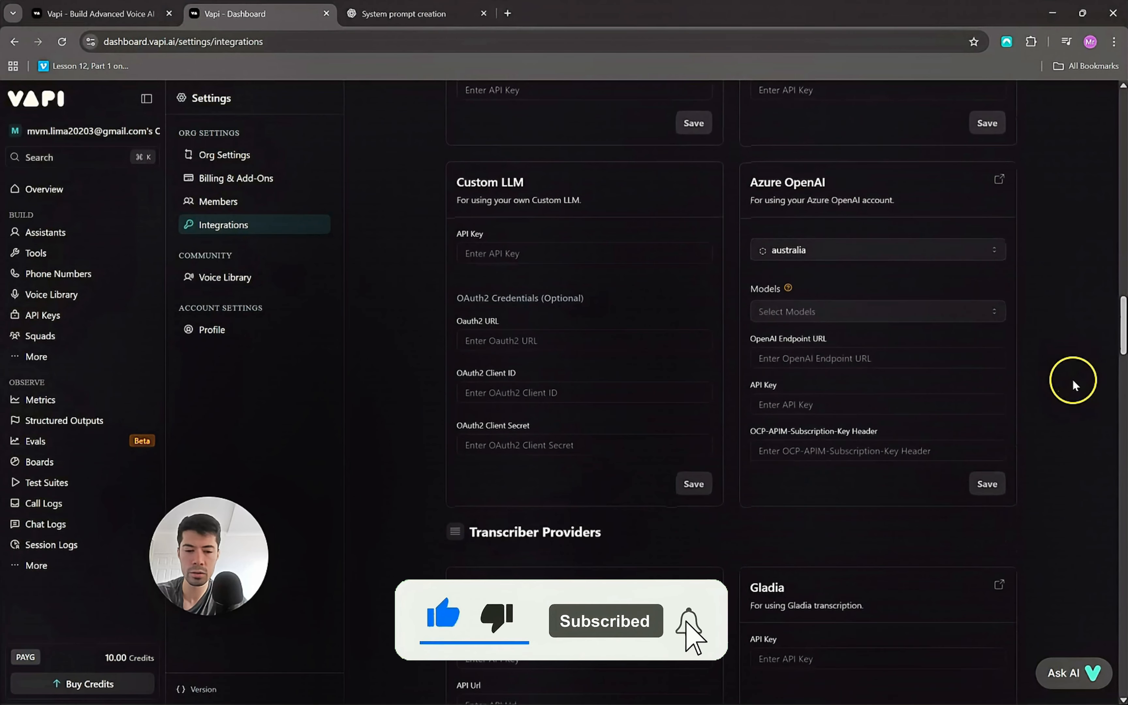
pyautogui.scroll(-15, 1072, 382)
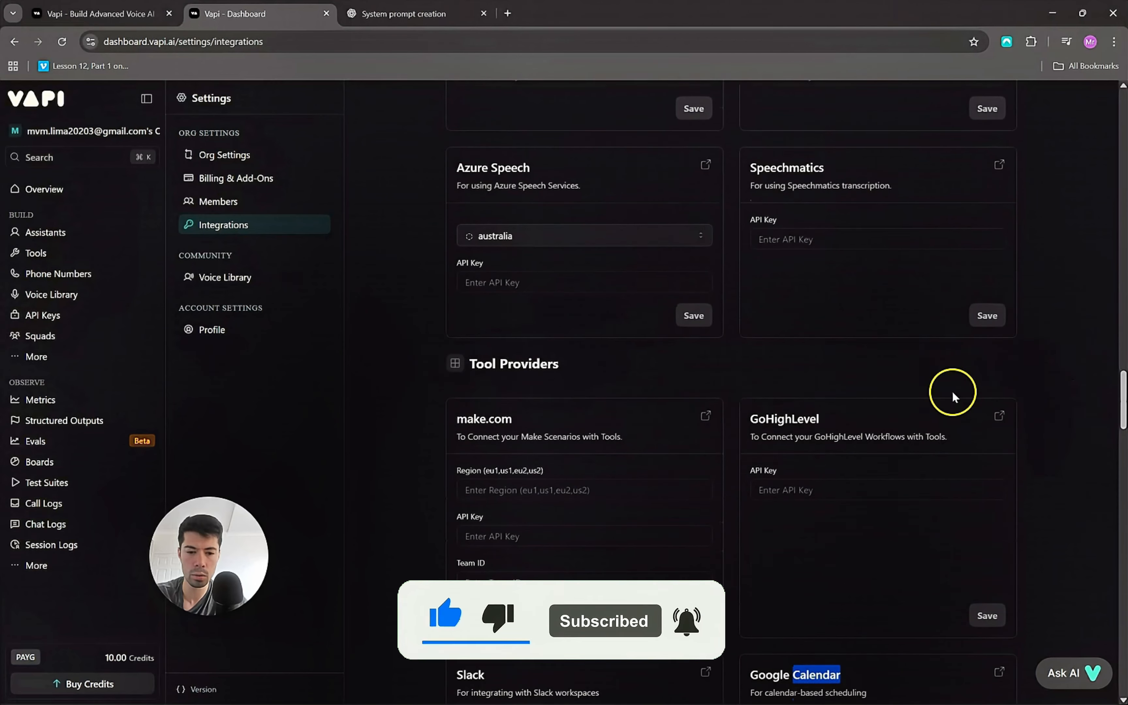
pyautogui.scroll(-7, 834, 454)
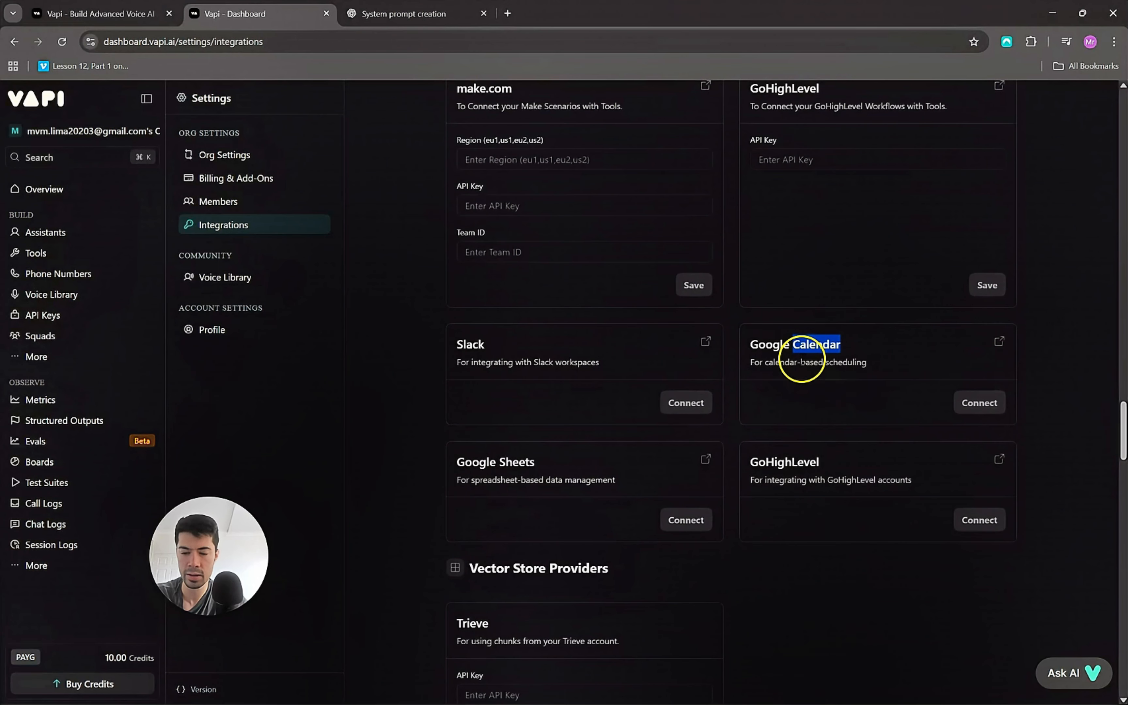
pyautogui.hotkey('ctrl', 'f')
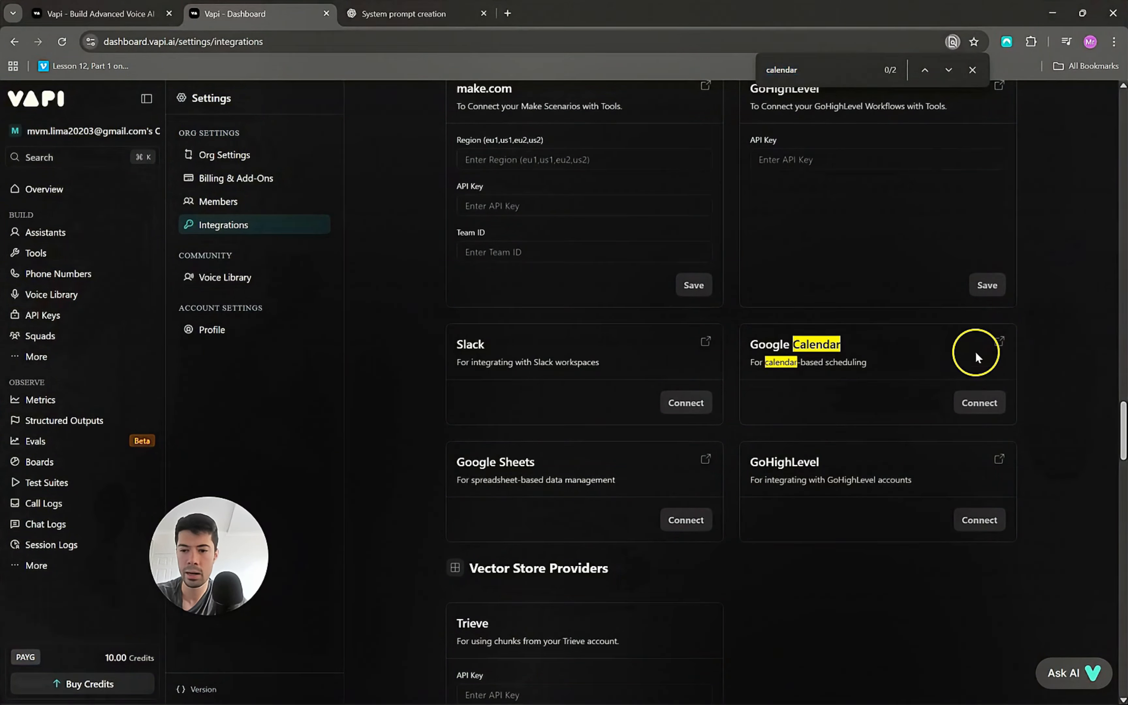
# - Connect Google Calendar by choosing a Google account and granting Vapi access to view and edit events and view calendar availability
pyautogui.click(979, 402)
pyautogui.click(980, 403)
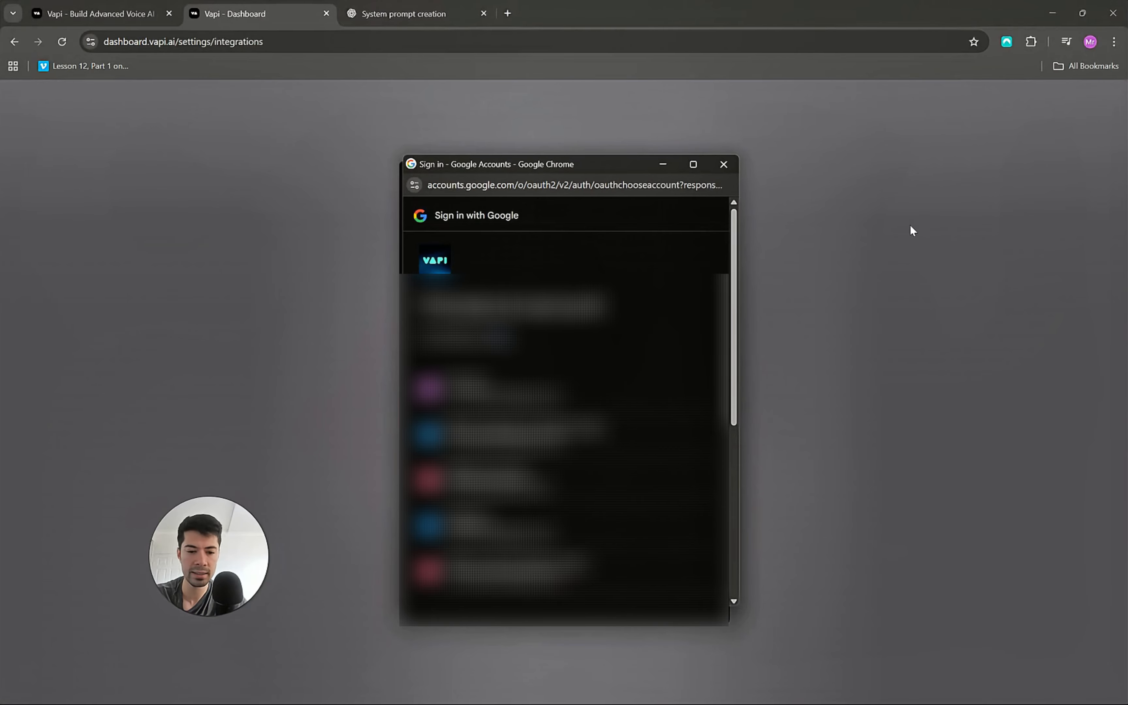
pyautogui.click(428, 436)
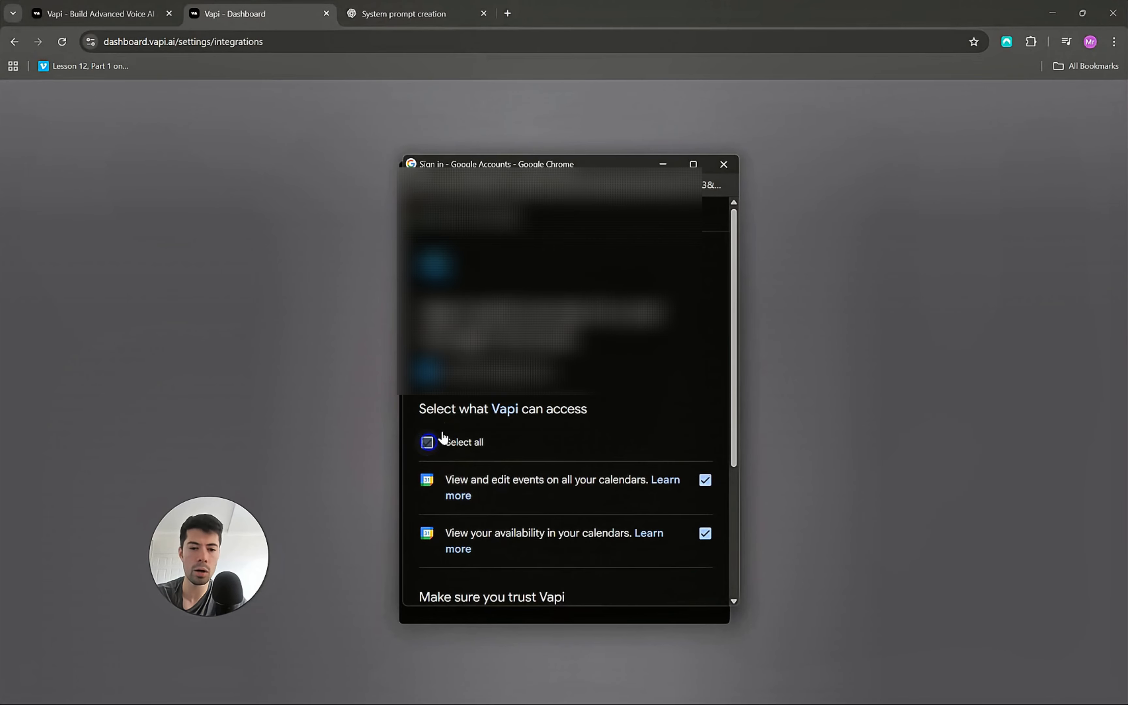
pyautogui.scroll(-3, 660, 421)
pyautogui.click(636, 536)
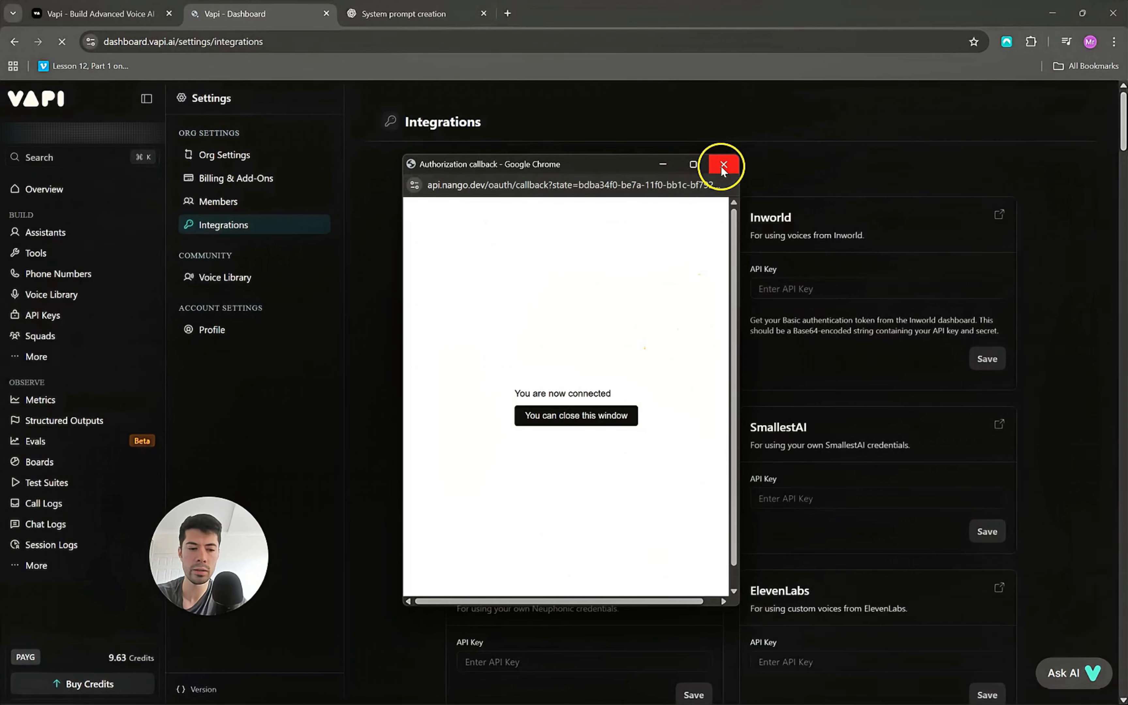
pyautogui.click(724, 166)
pyautogui.scroll(-10, 672, 501)
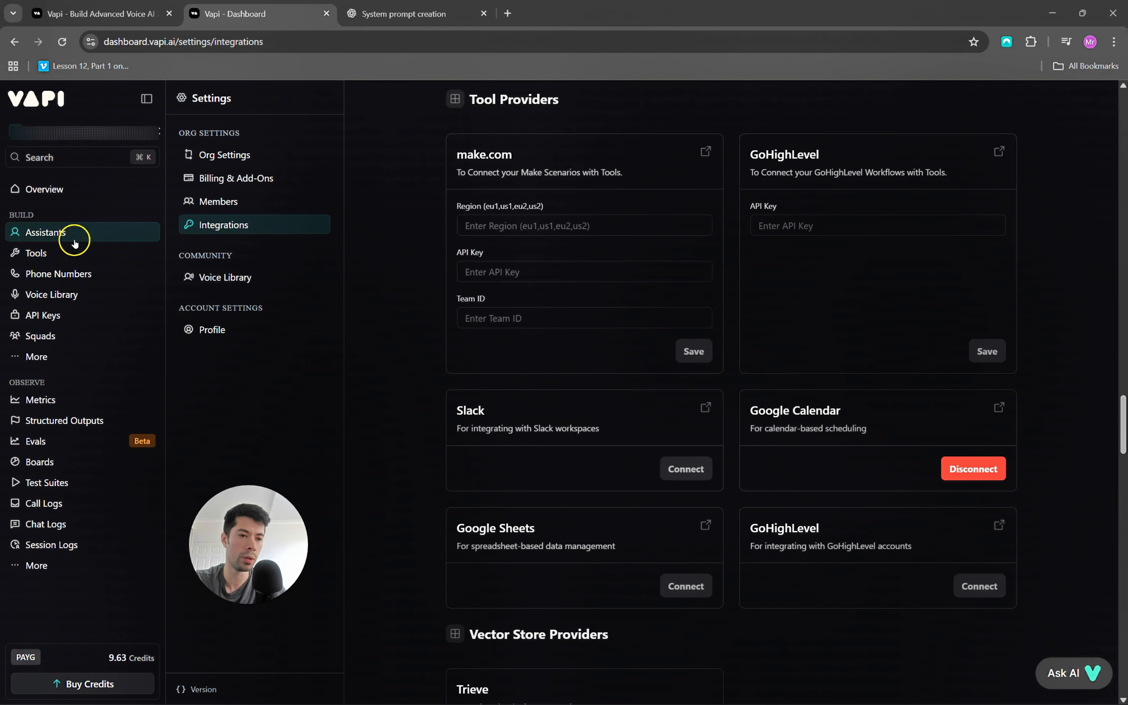
# - Create and save a Google Calendar Check Availability tool described as "Use this tool to check calendar availability" with the Australia/Sydney timezone
pyautogui.click(46, 255)
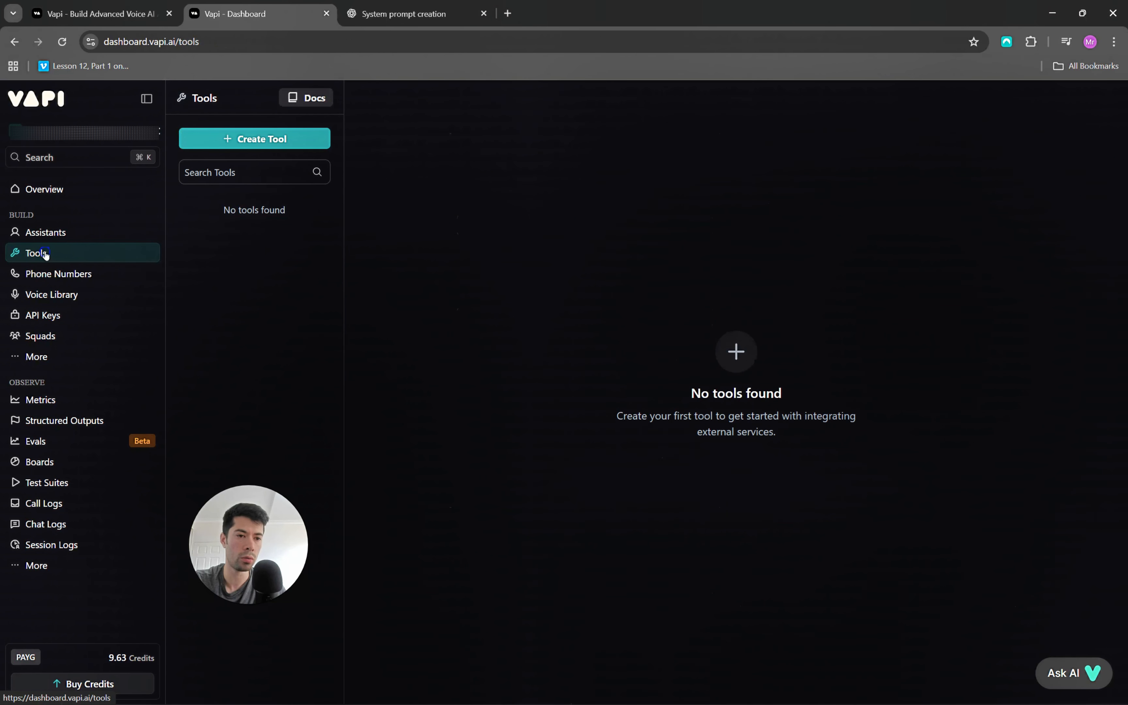
pyautogui.click(231, 146)
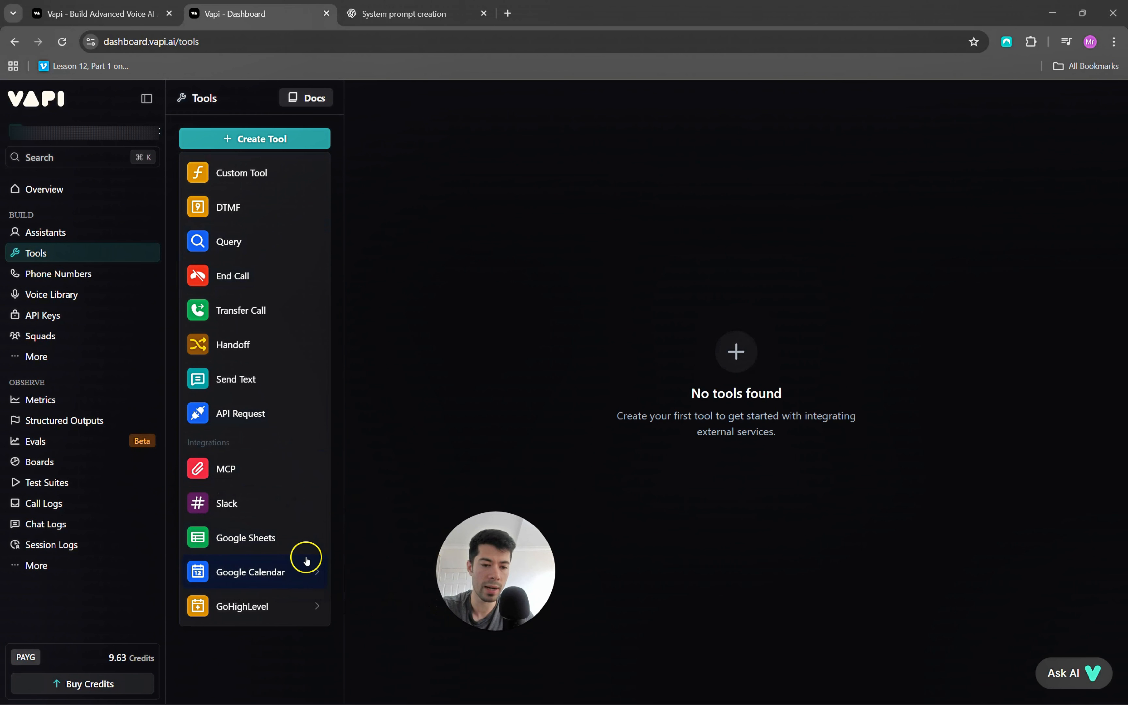
pyautogui.moveTo(290, 569)
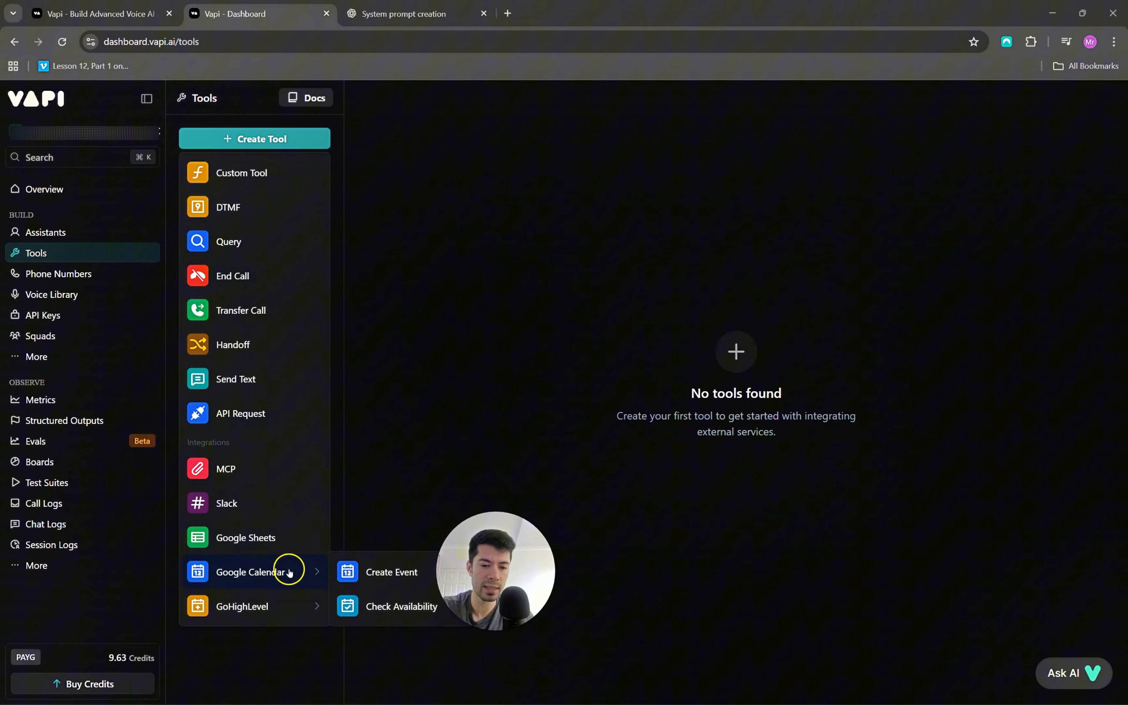
pyautogui.click(394, 606)
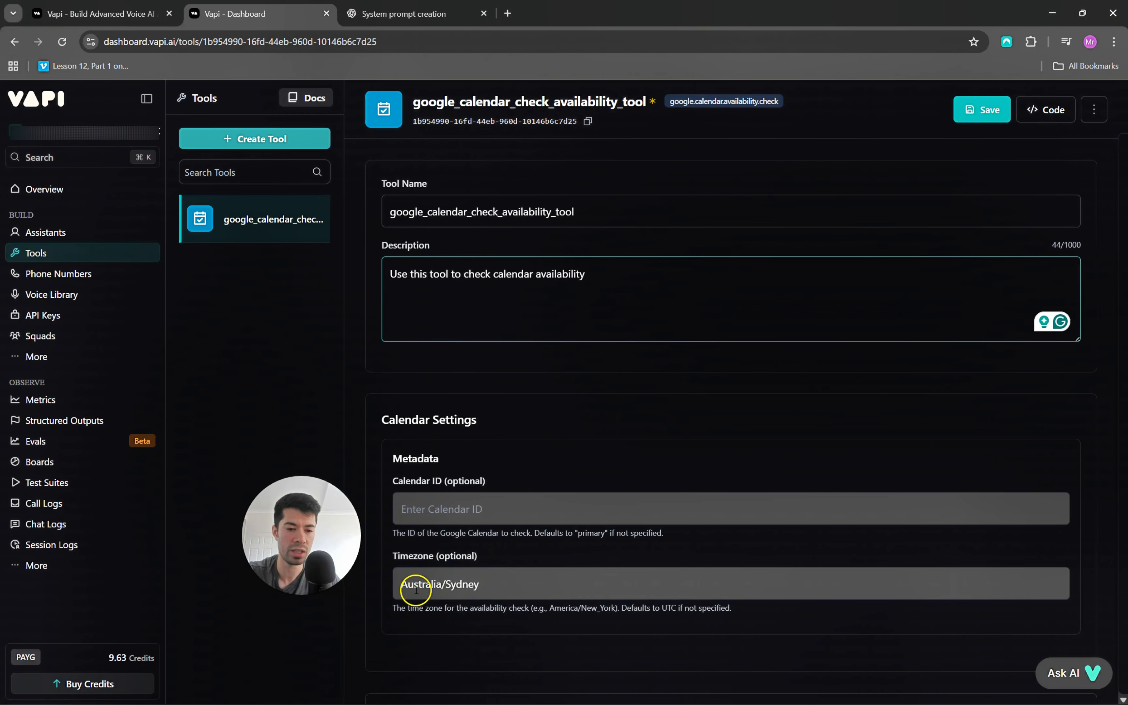
pyautogui.moveTo(293, 535); pyautogui.dragTo(278, 537)
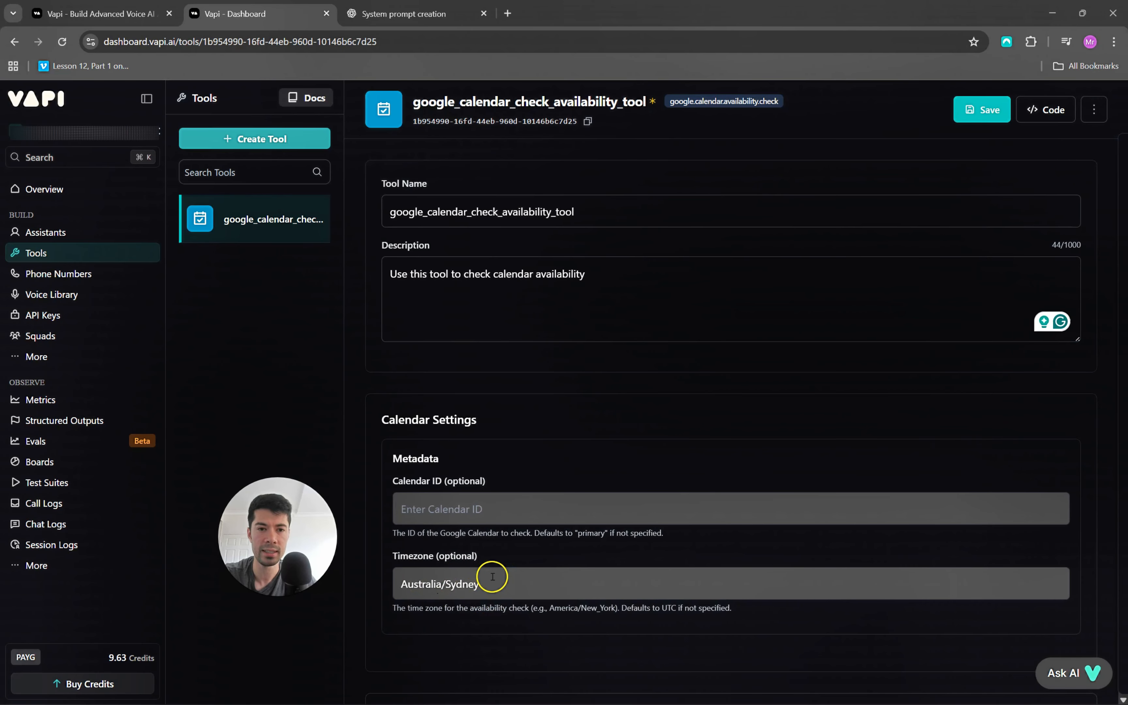
pyautogui.click(988, 114)
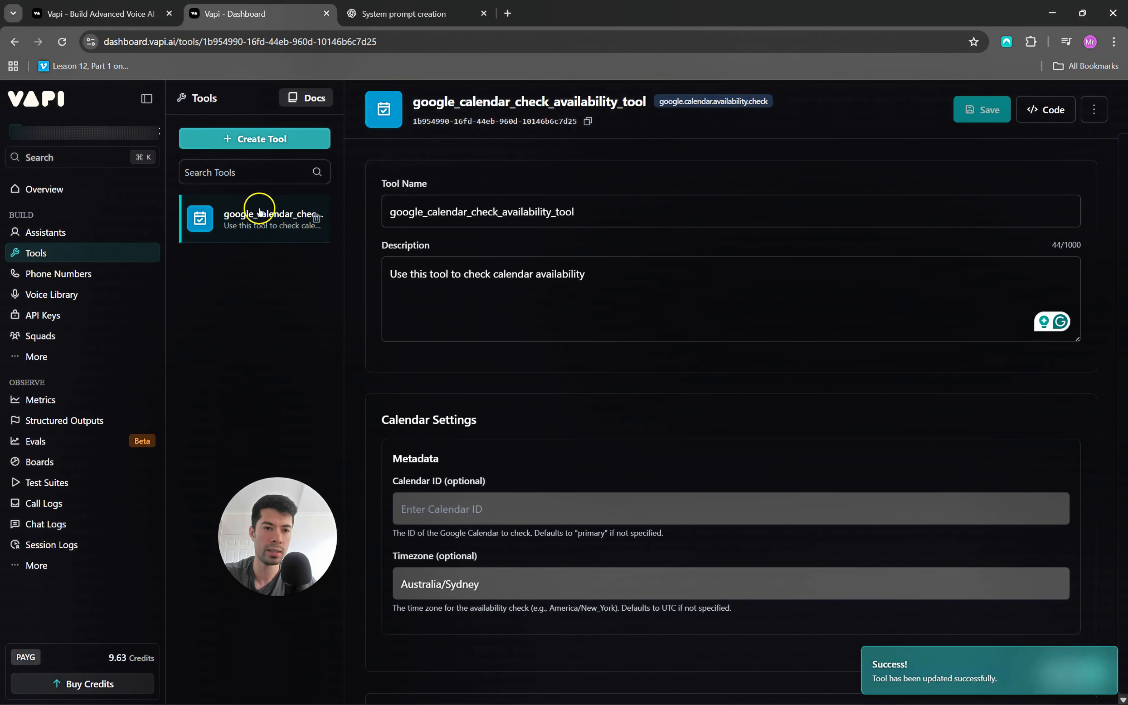
# - Create and save a Google Calendar Create Event tool described as "Use this tool to make bookings in our calendar" with the Australia/Sydney timezone
pyautogui.click(249, 143)
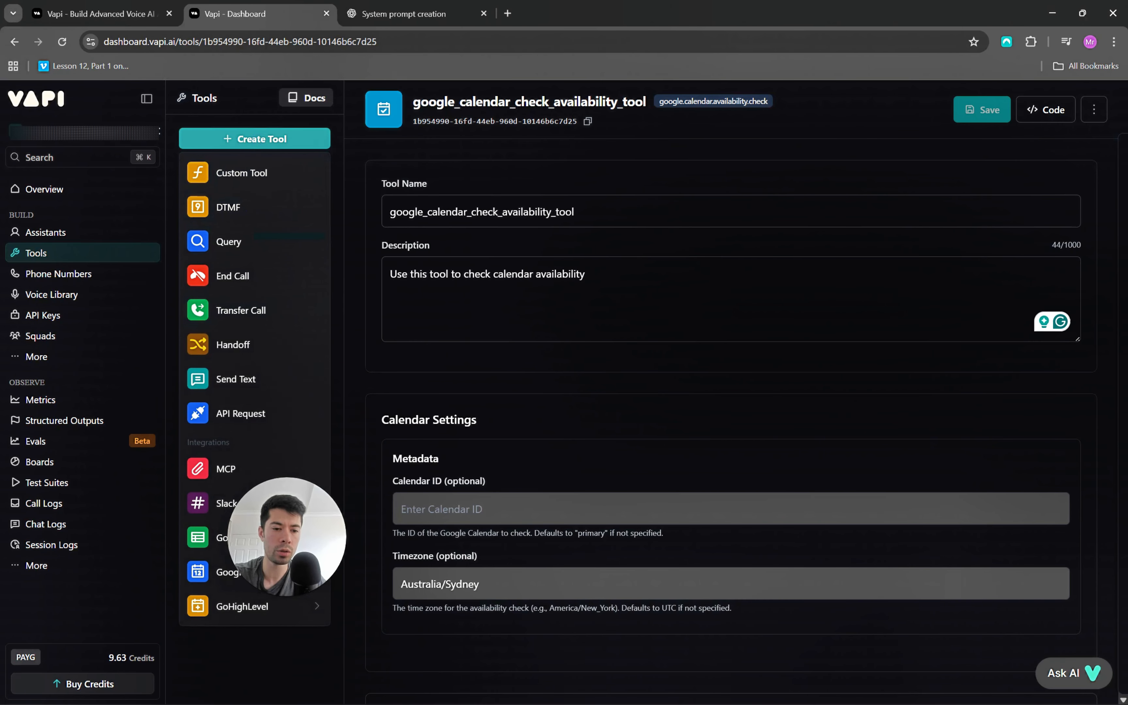
pyautogui.moveTo(309, 565)
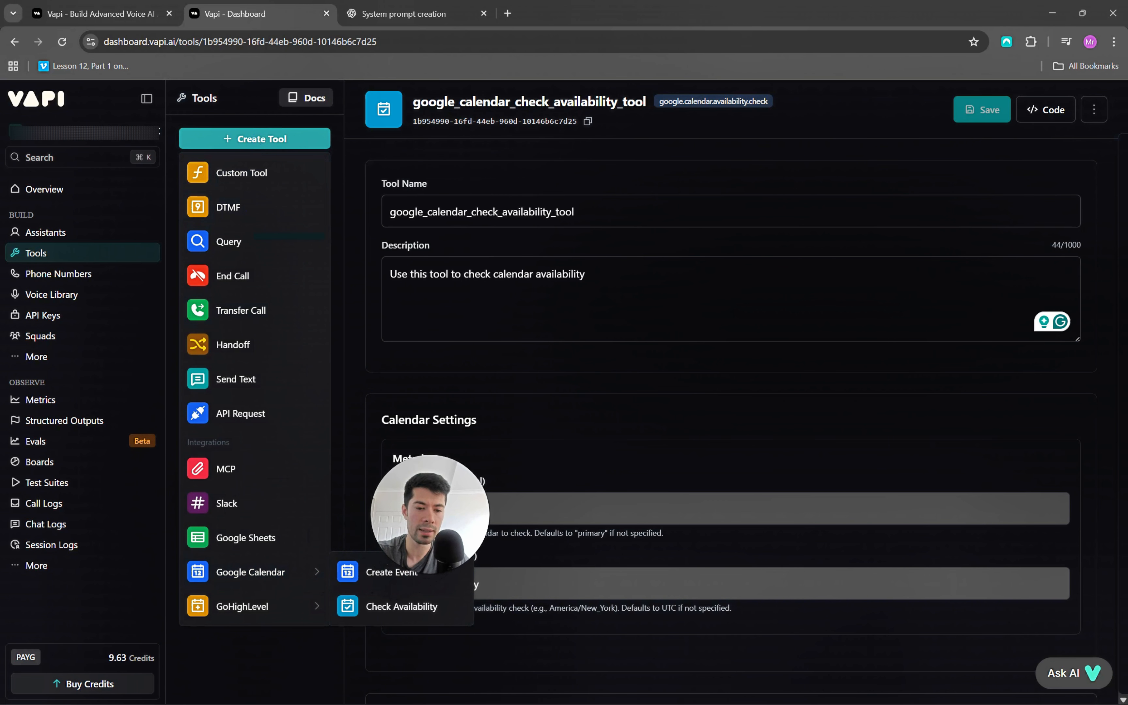
pyautogui.click(399, 572)
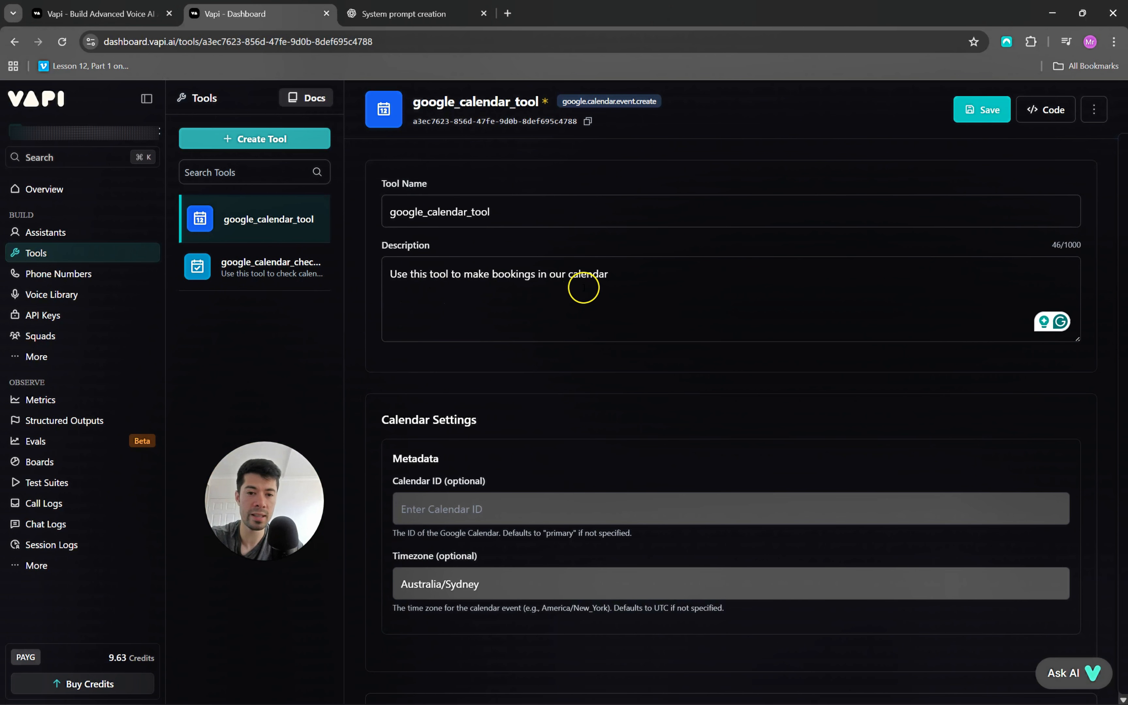
pyautogui.moveTo(610, 276); pyautogui.dragTo(403, 274)
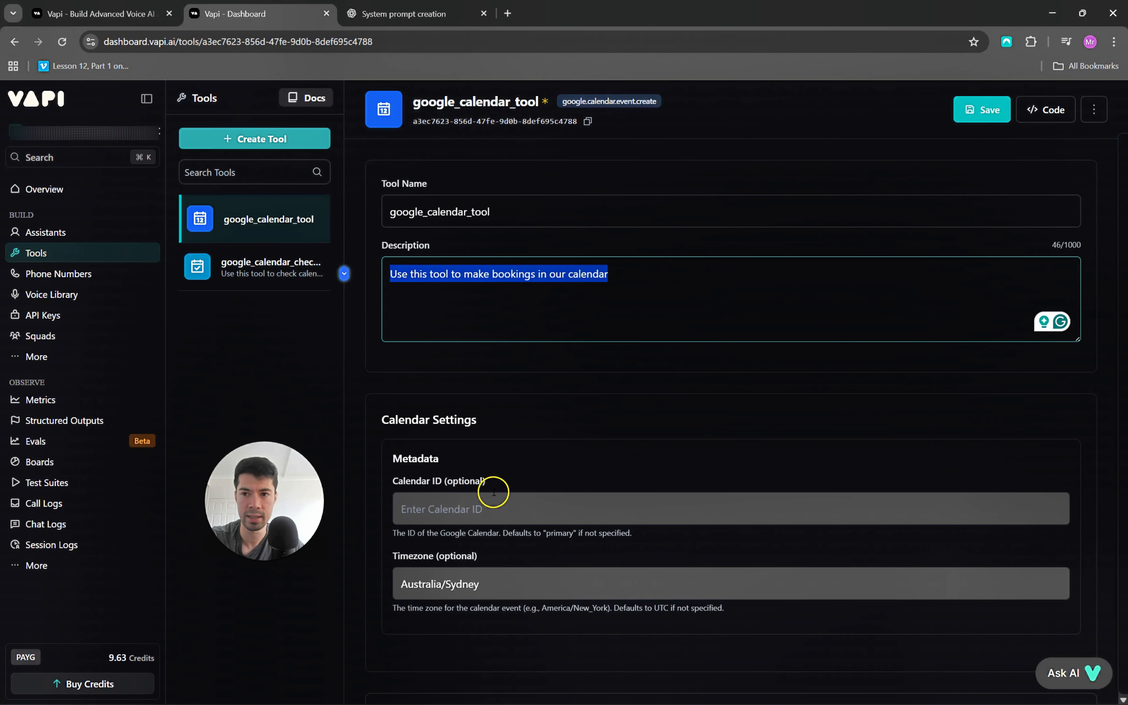
pyautogui.click(988, 111)
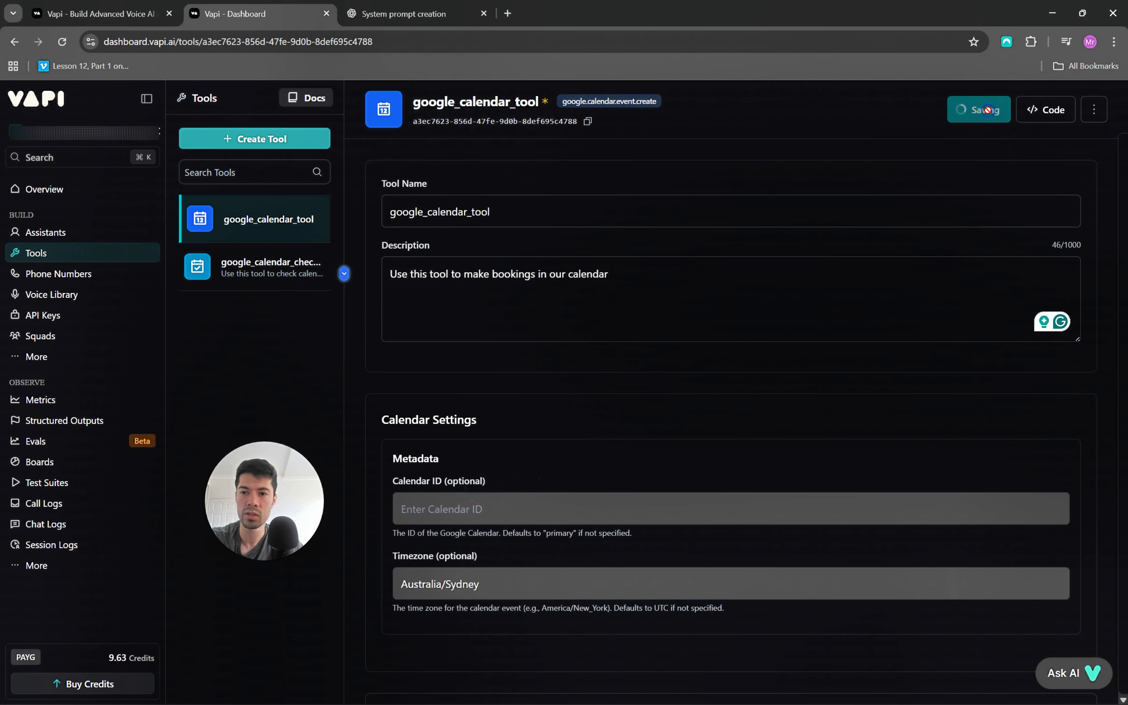
# - Add google_calendar_tool and google_calendar_check_availability_tool to the Polaris assistant and publish it
pyautogui.click(72, 232)
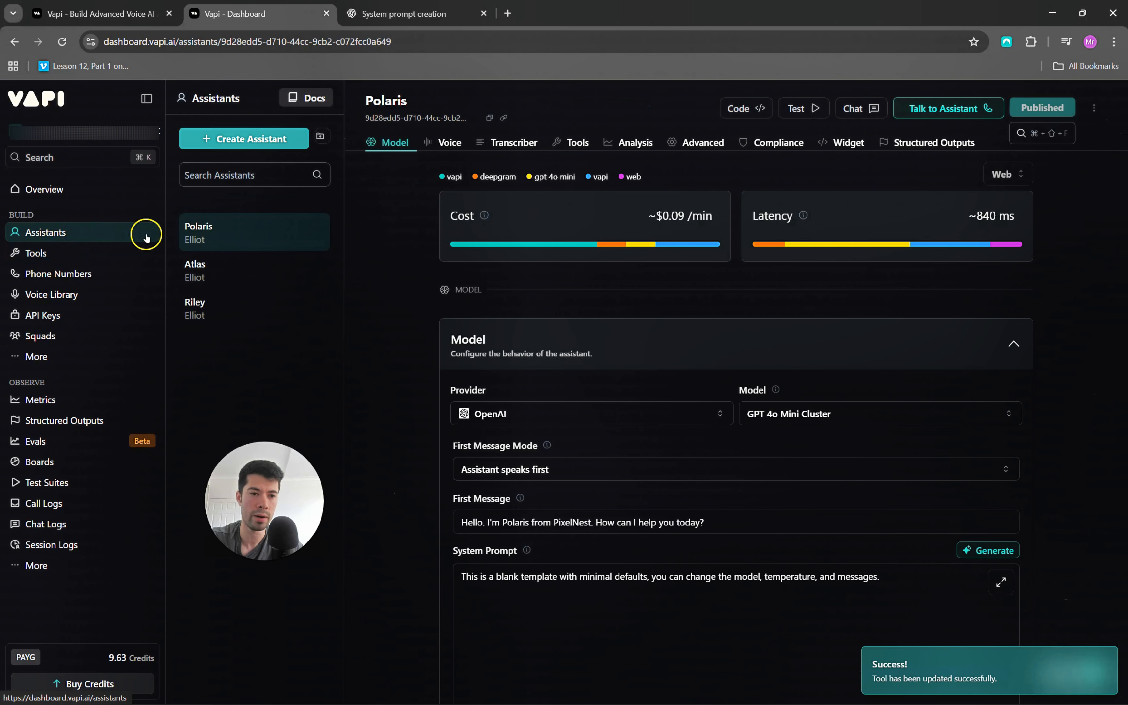
pyautogui.click(578, 143)
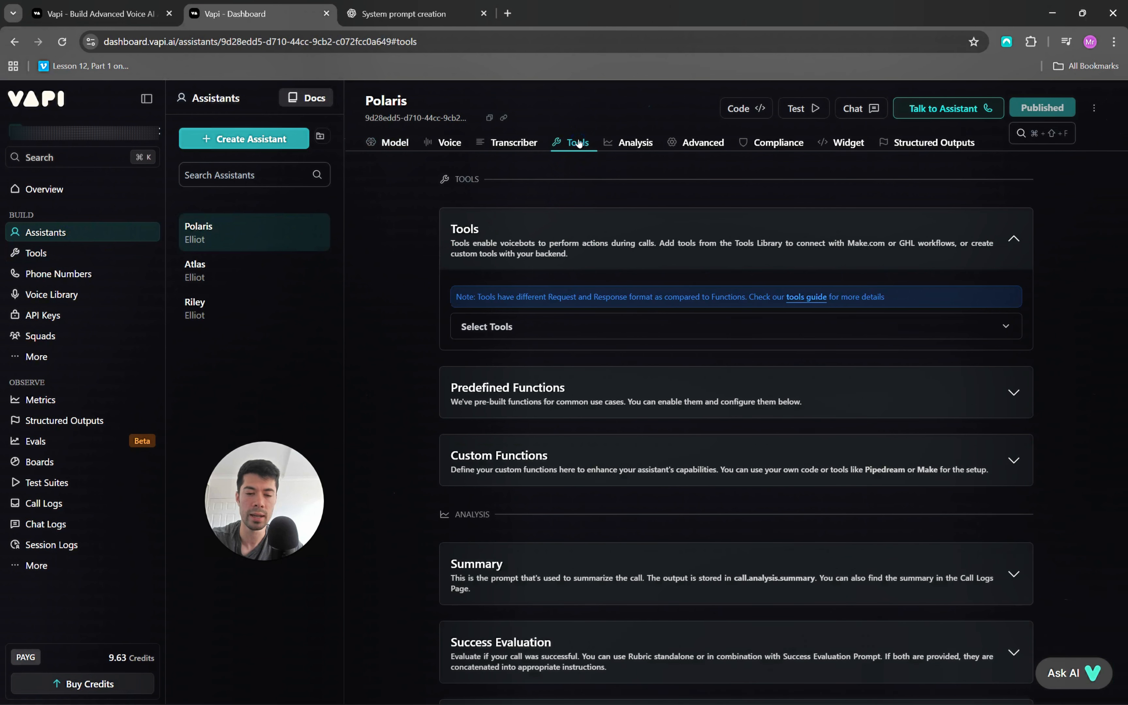
pyautogui.click(985, 325)
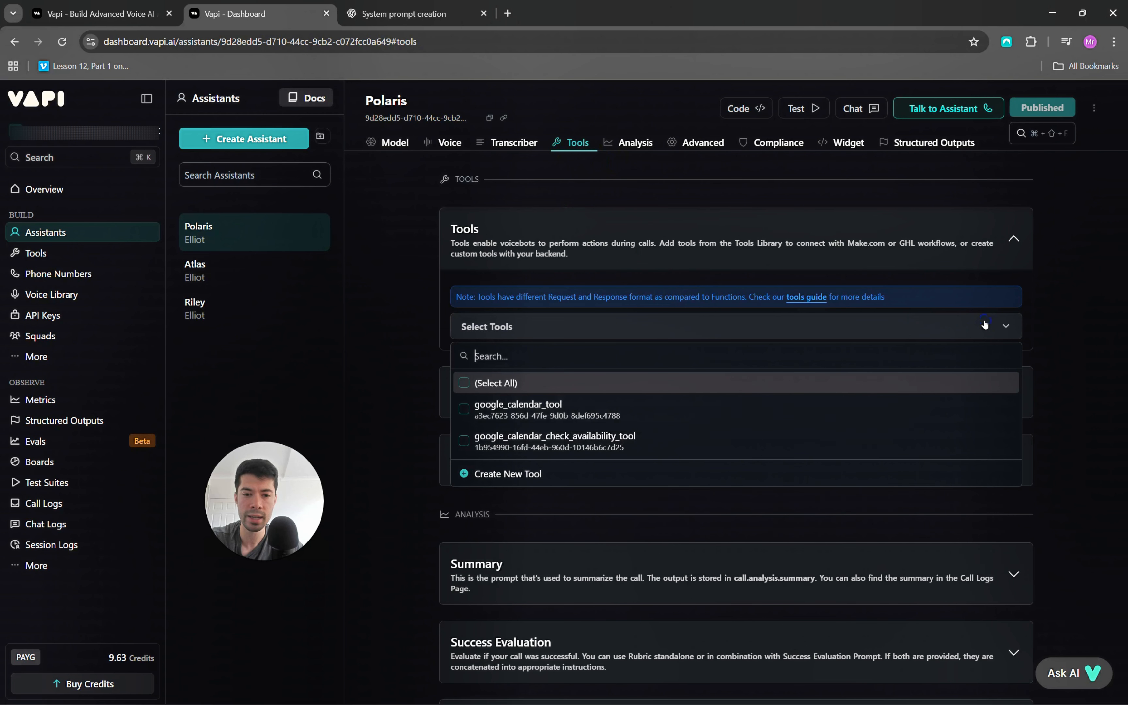
pyautogui.click(464, 408)
pyautogui.click(465, 440)
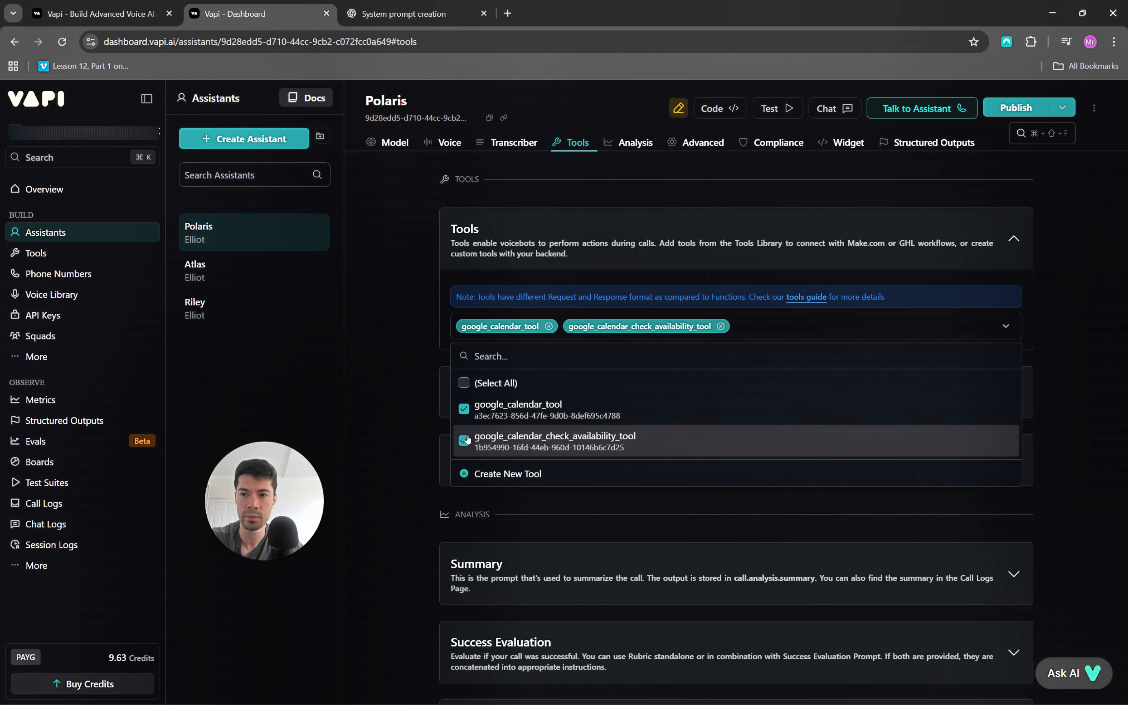
pyautogui.click(1015, 107)
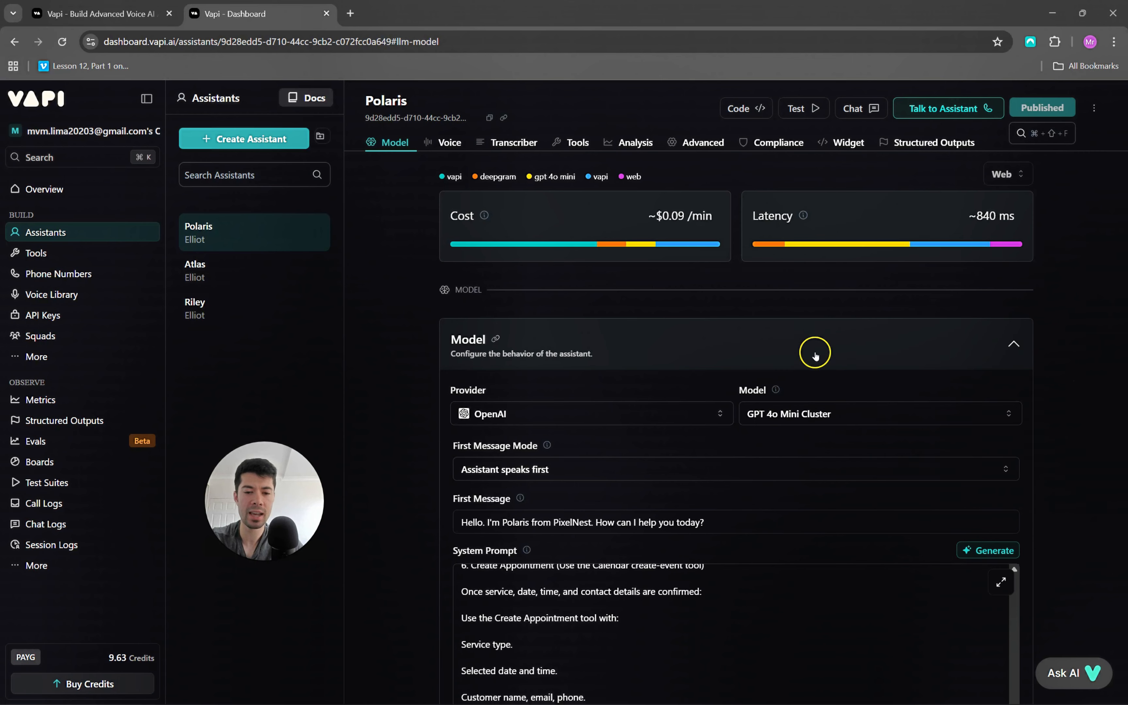
# - Test Polaris in a voice call by requesting a phone repair appointment today, comparing its availability answers with the November 11, 2025 calendar
pyautogui.scroll(-5, 871, 515)
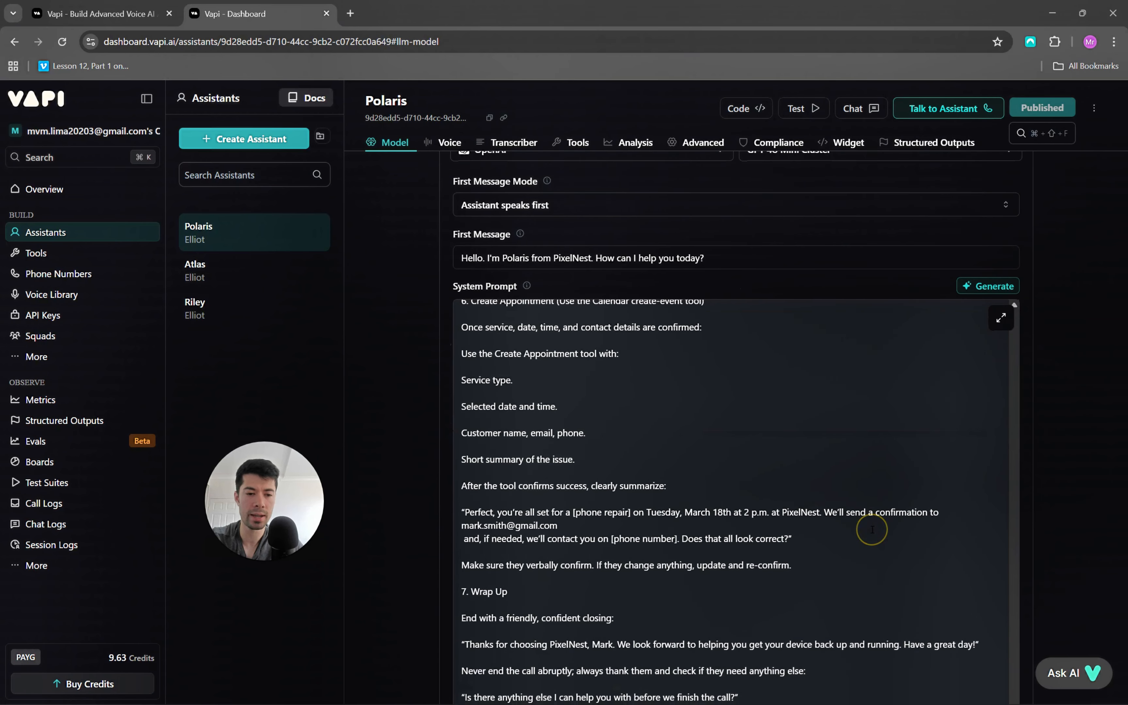
pyautogui.scroll(10, 872, 529)
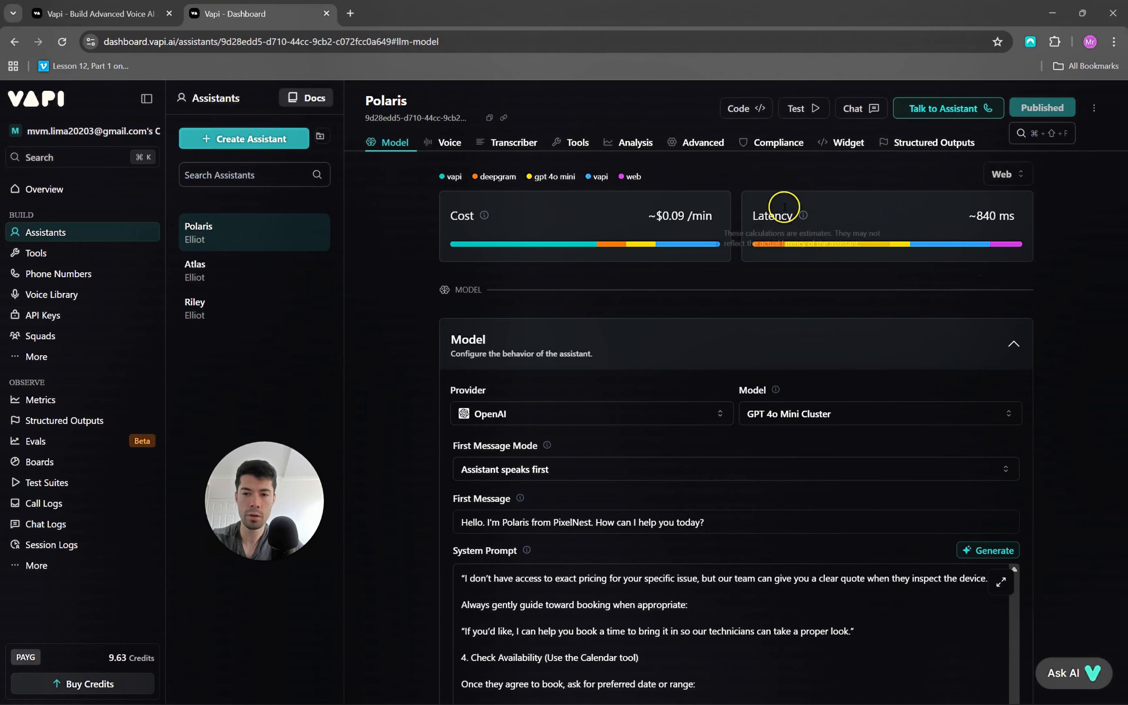
pyautogui.click(943, 112)
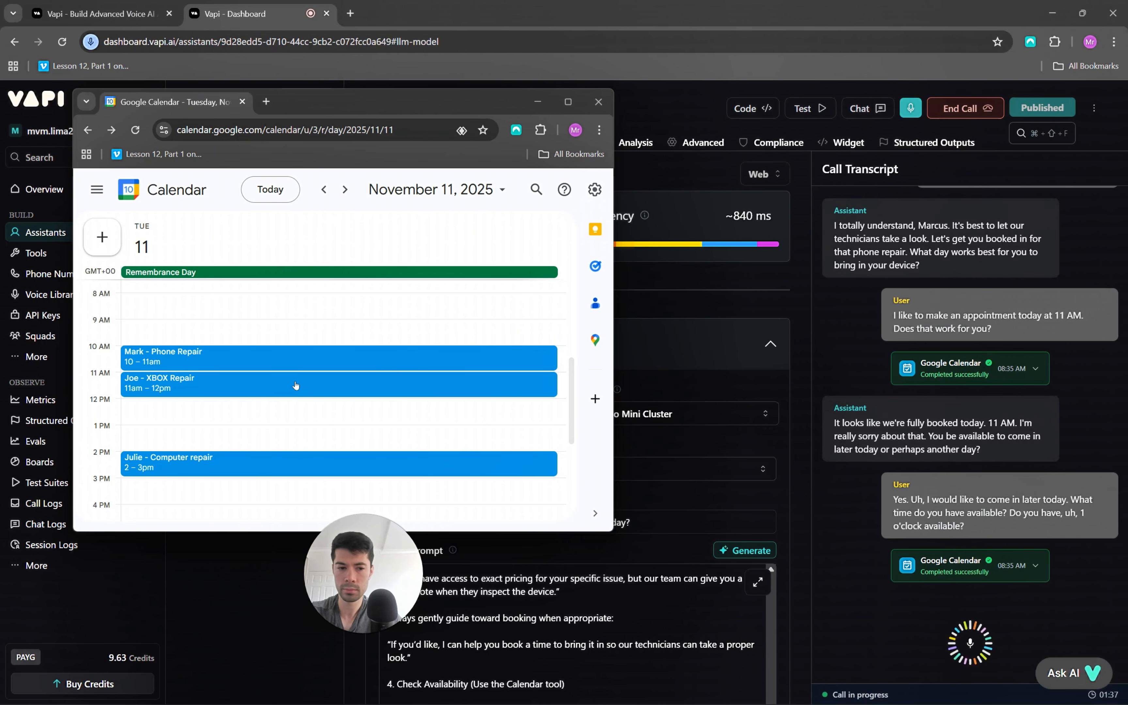
pyautogui.click(162, 434)
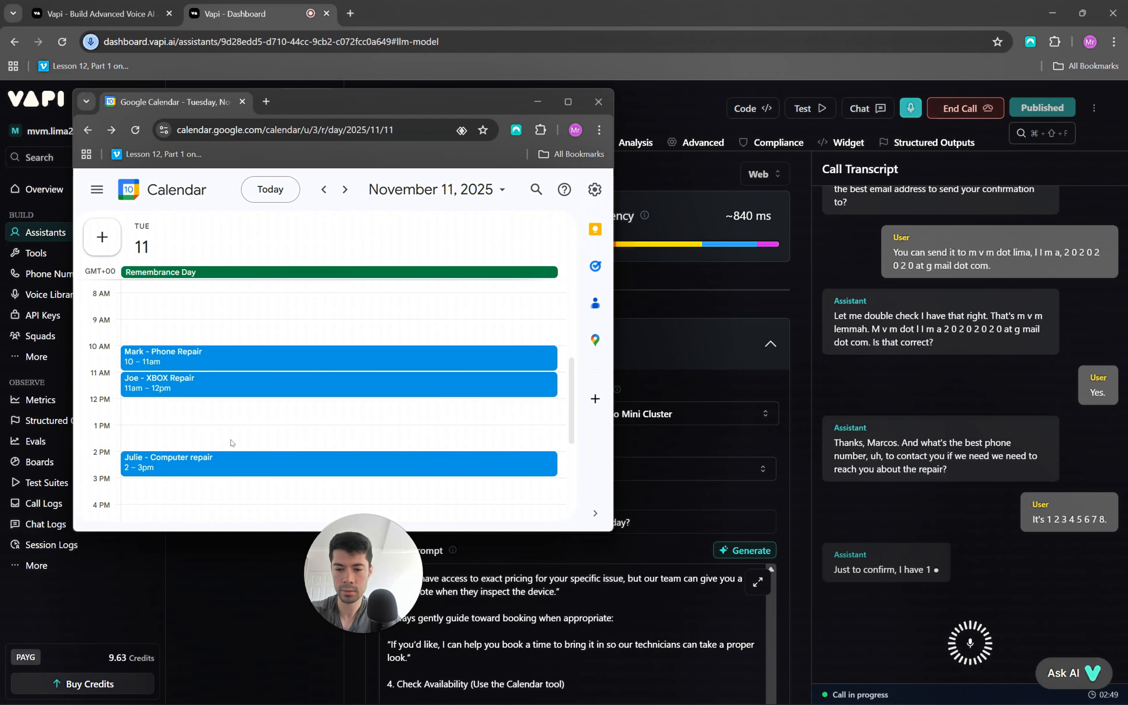
pyautogui.click(207, 439)
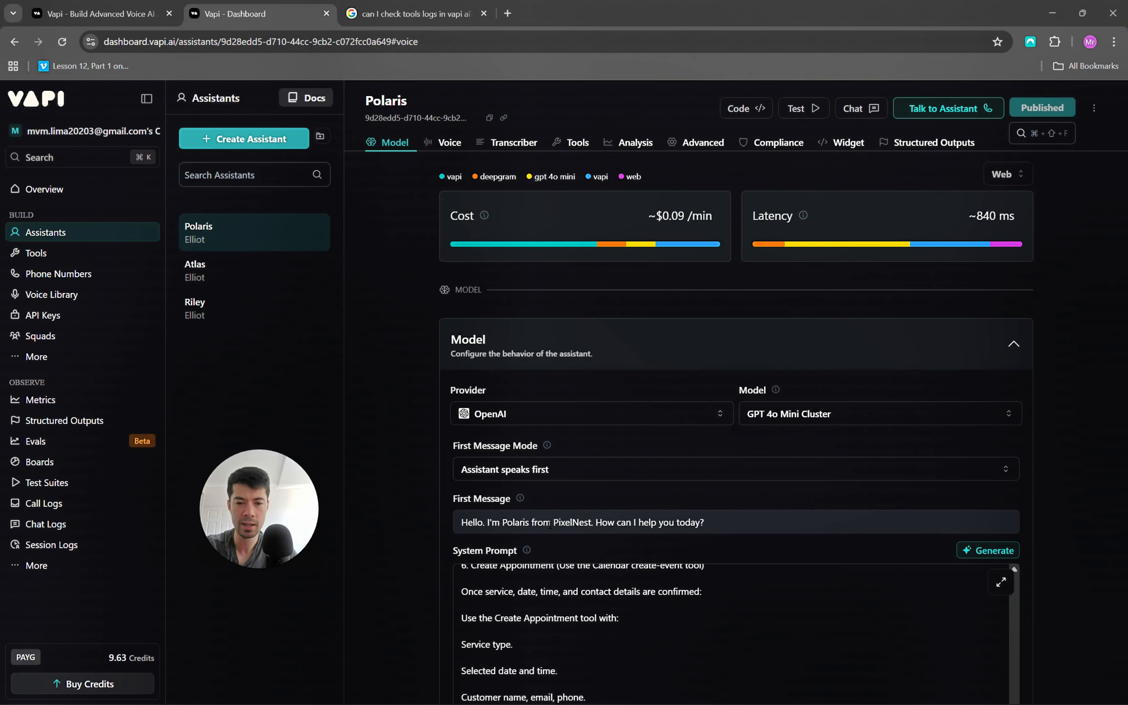
# - Look through the voices offered in Polaris's voice configuration for the Vapi provider, keeping Elliot selected
pyautogui.scroll(-15, 831, 366)
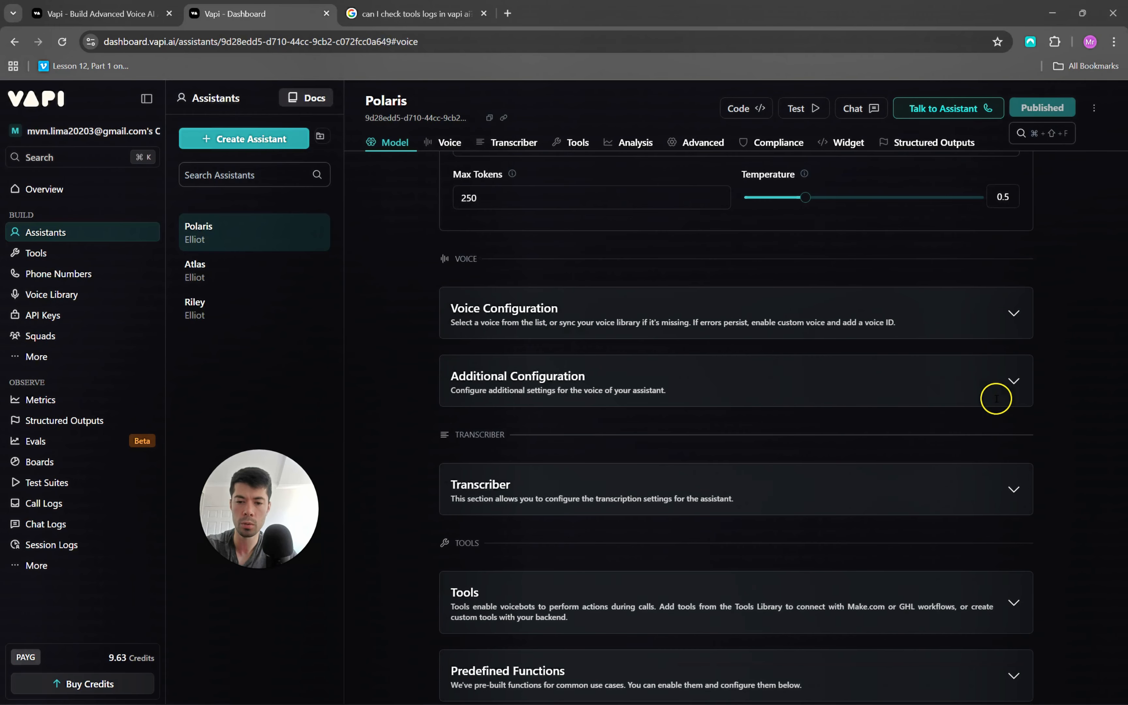
pyautogui.scroll(3, 996, 399)
pyautogui.click(1014, 446)
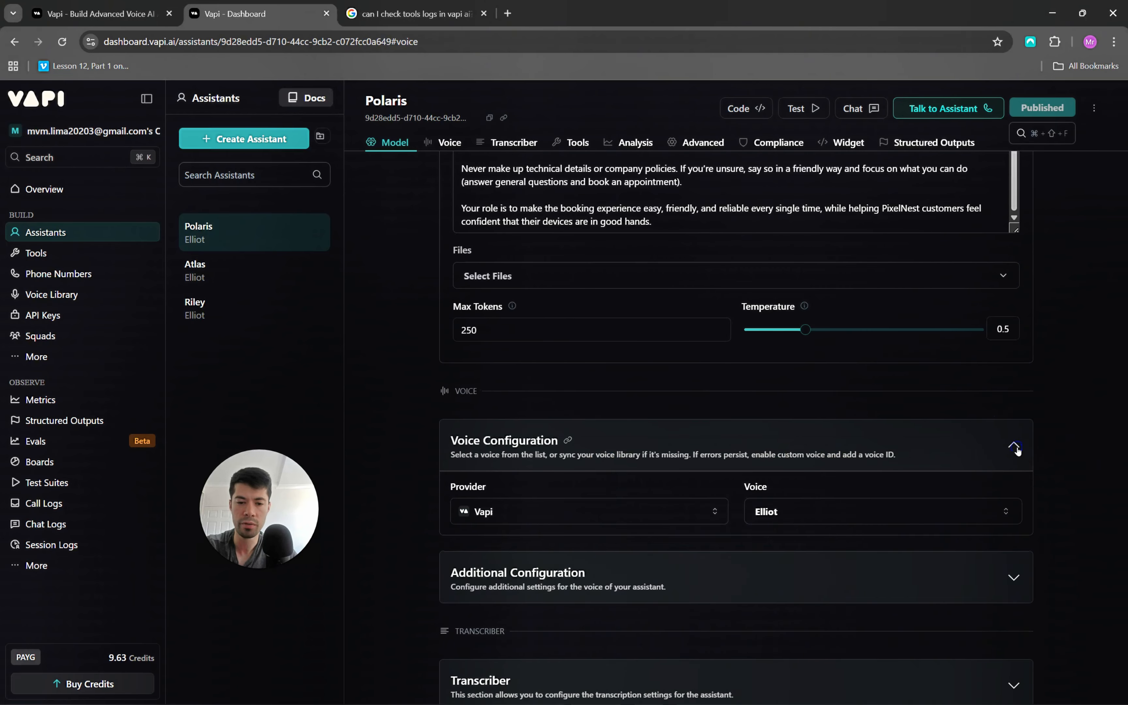
pyautogui.click(888, 509)
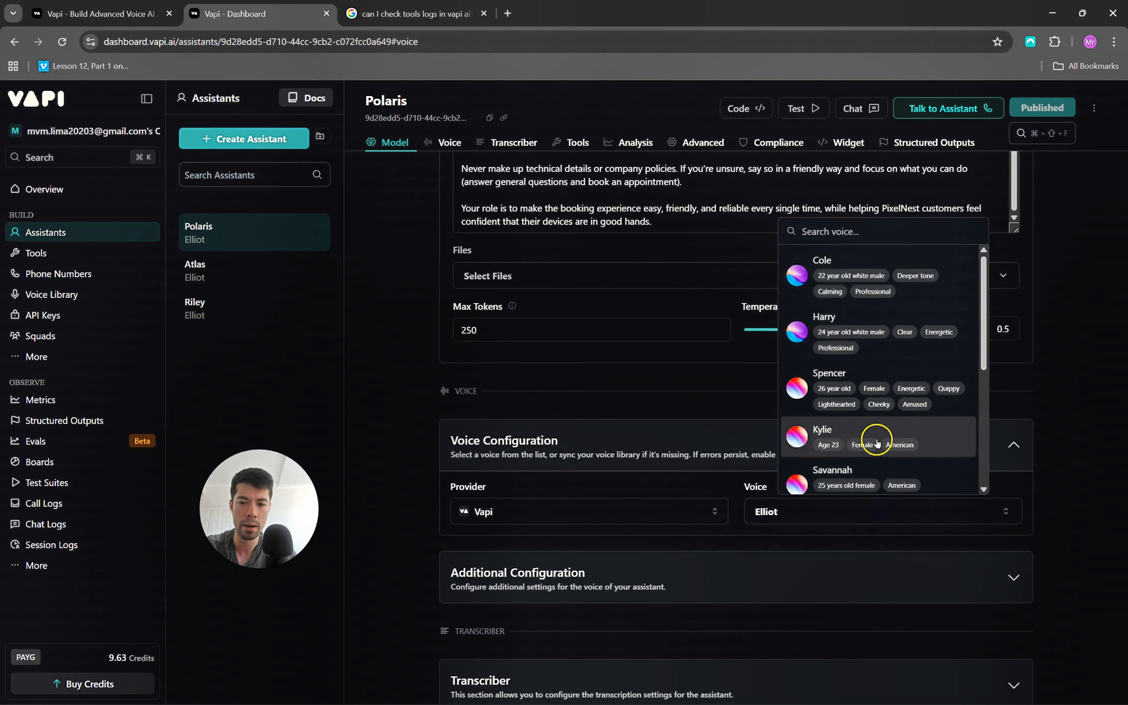
pyautogui.click(1086, 360)
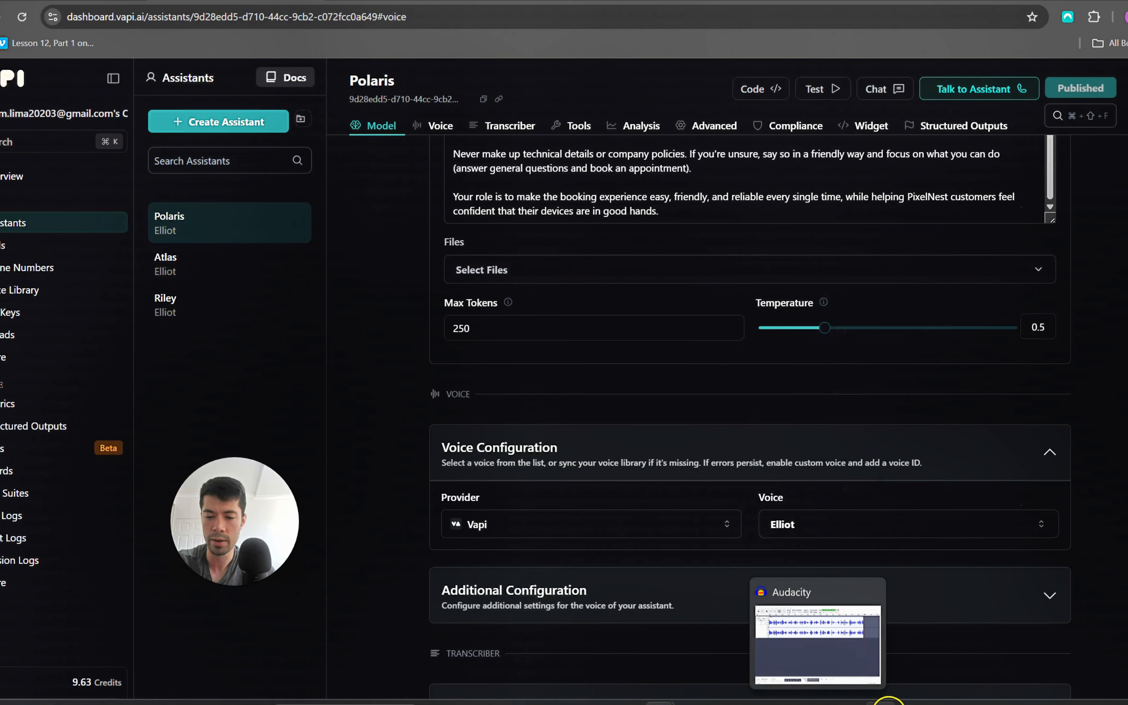
# - Switch to Google Calendar and check the November 11, 2025 schedule for the phone repair booking
pyautogui.click(667, 701)
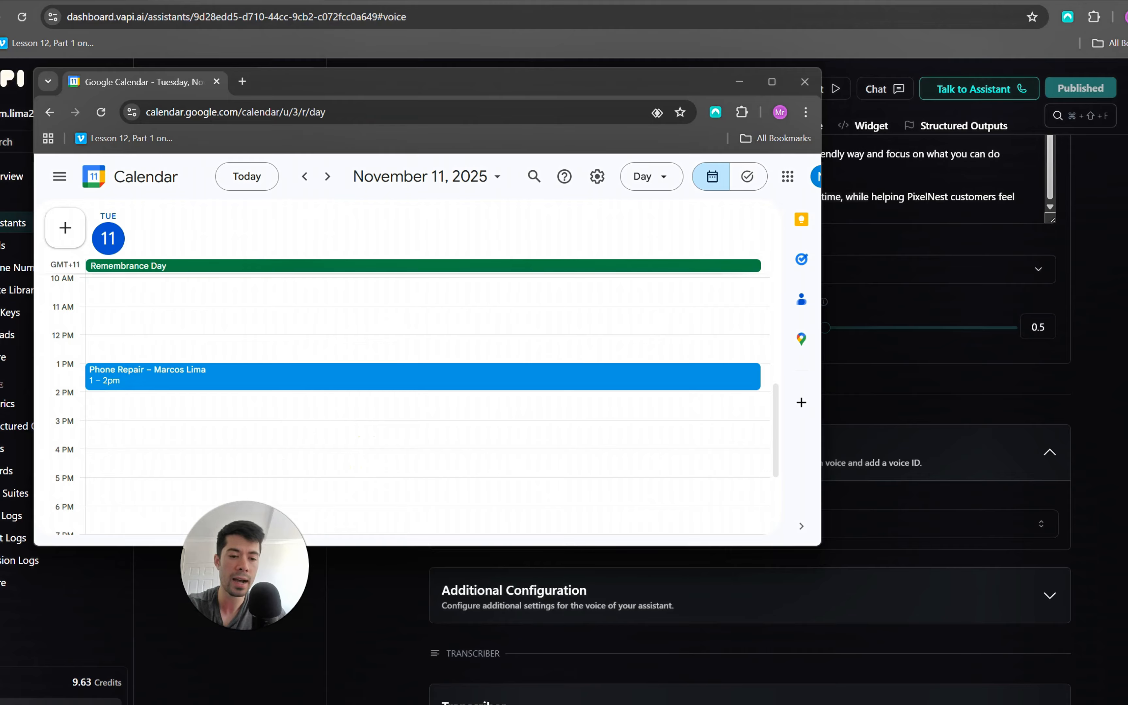
pyautogui.click(772, 82)
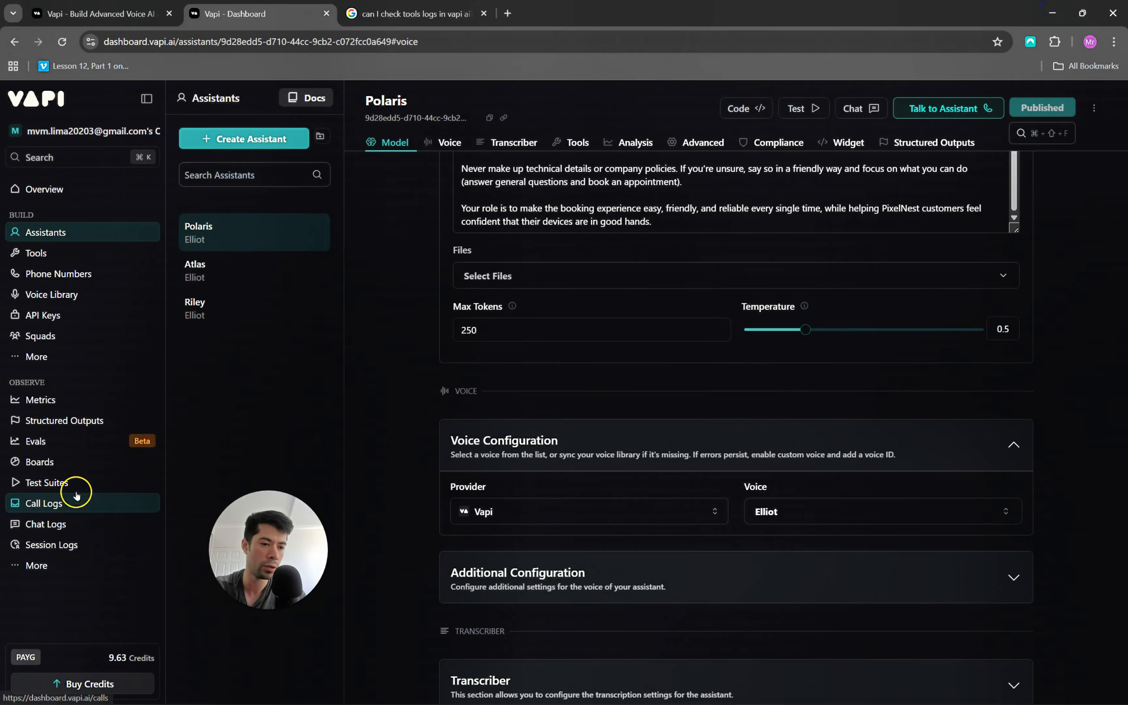
# - Open the Polaris web call of Nov 11, 2025, 08:33 in the call logs and examine its google_calendar_tool call
pyautogui.click(77, 495)
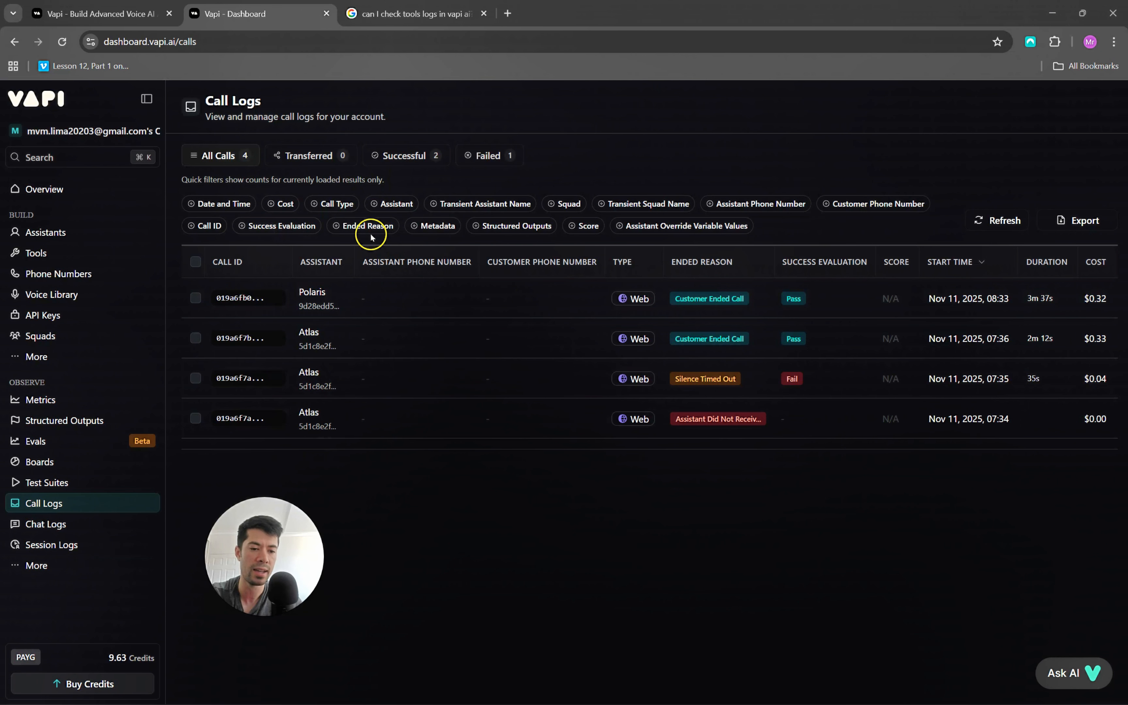
pyautogui.click(382, 300)
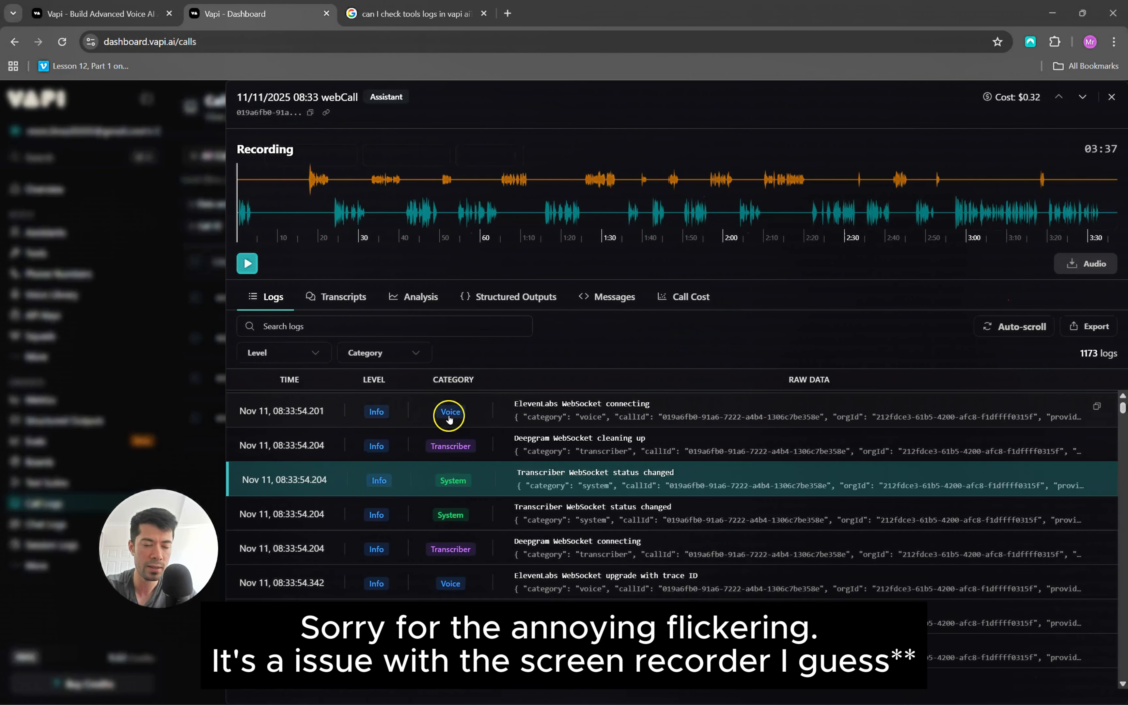
pyautogui.scroll(-5, 478, 557)
pyautogui.scroll(-5, 479, 557)
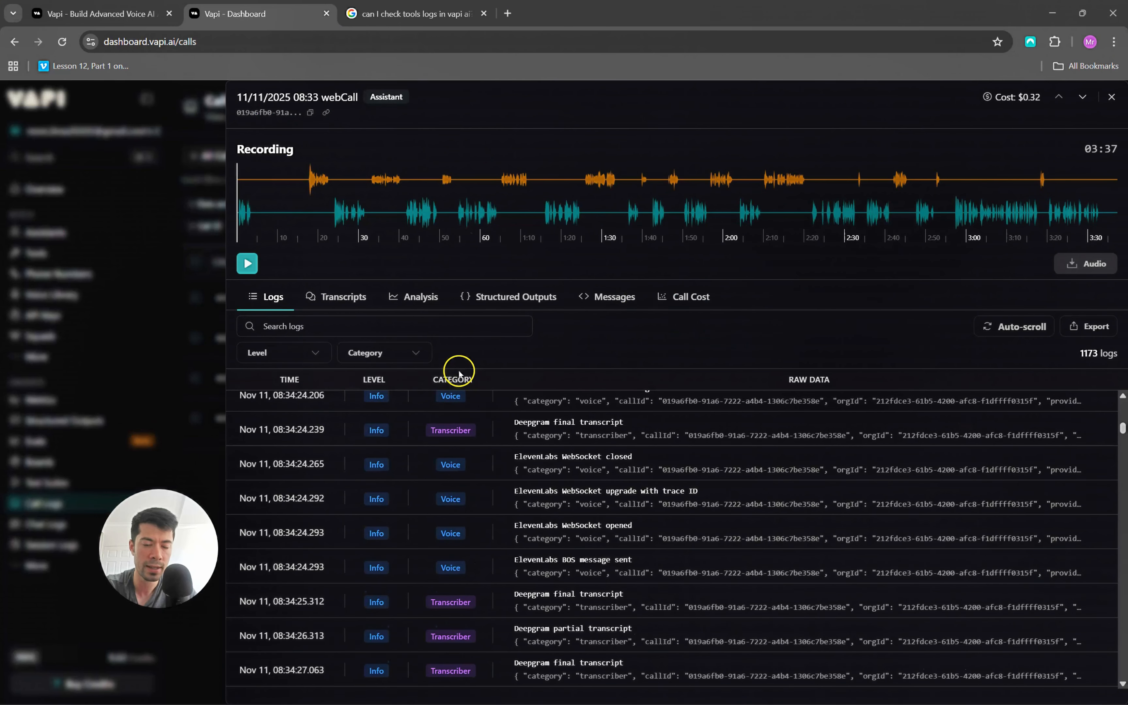
pyautogui.scroll(-5, 466, 534)
pyautogui.scroll(-5, 465, 532)
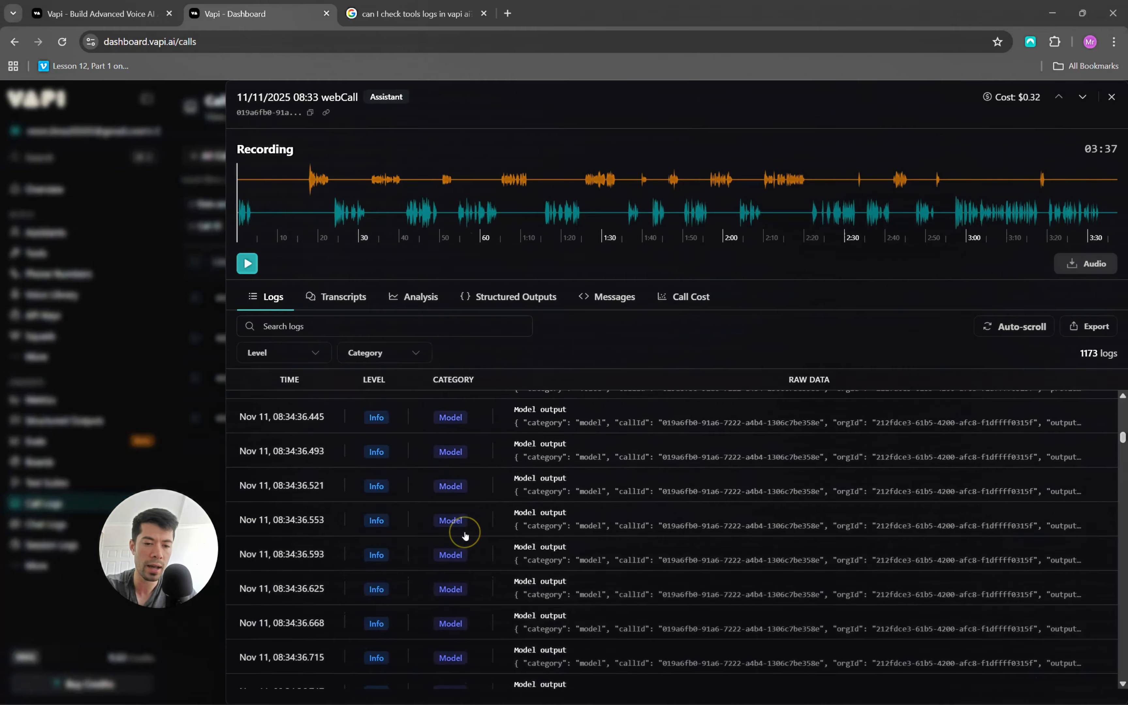
pyautogui.scroll(-5, 465, 536)
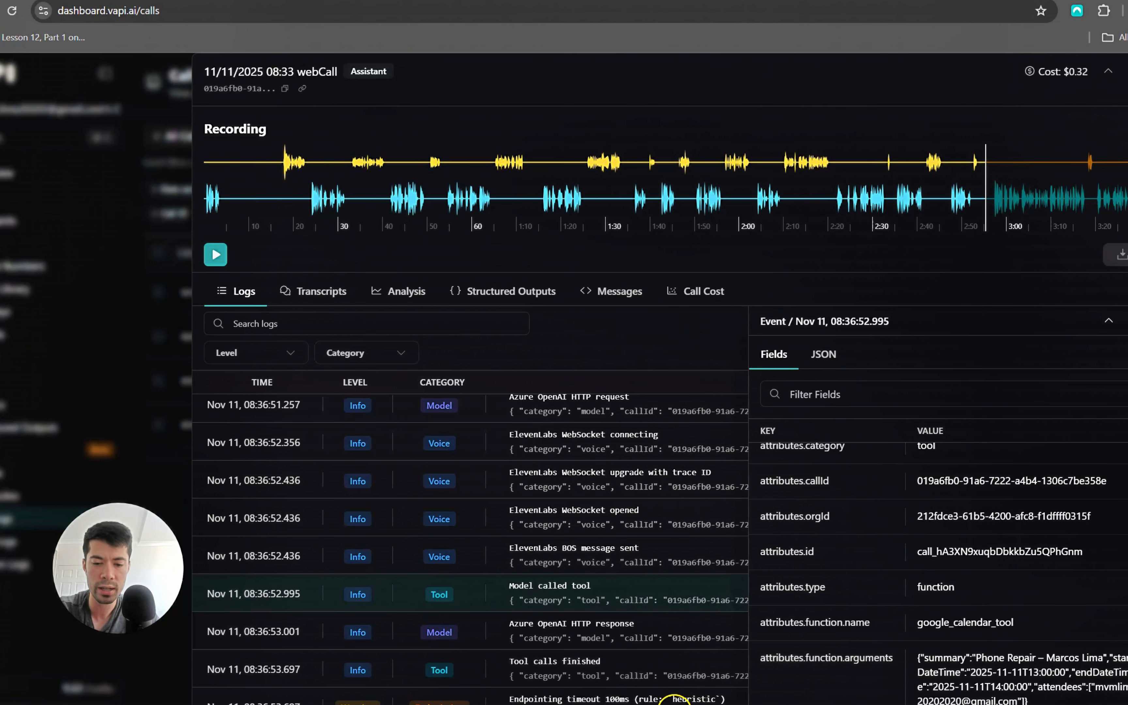
# - Switch to Google Calendar, check the primary time zone in its settings, and return to the November 11 day view, postponing the notifications request
pyautogui.click(755, 662)
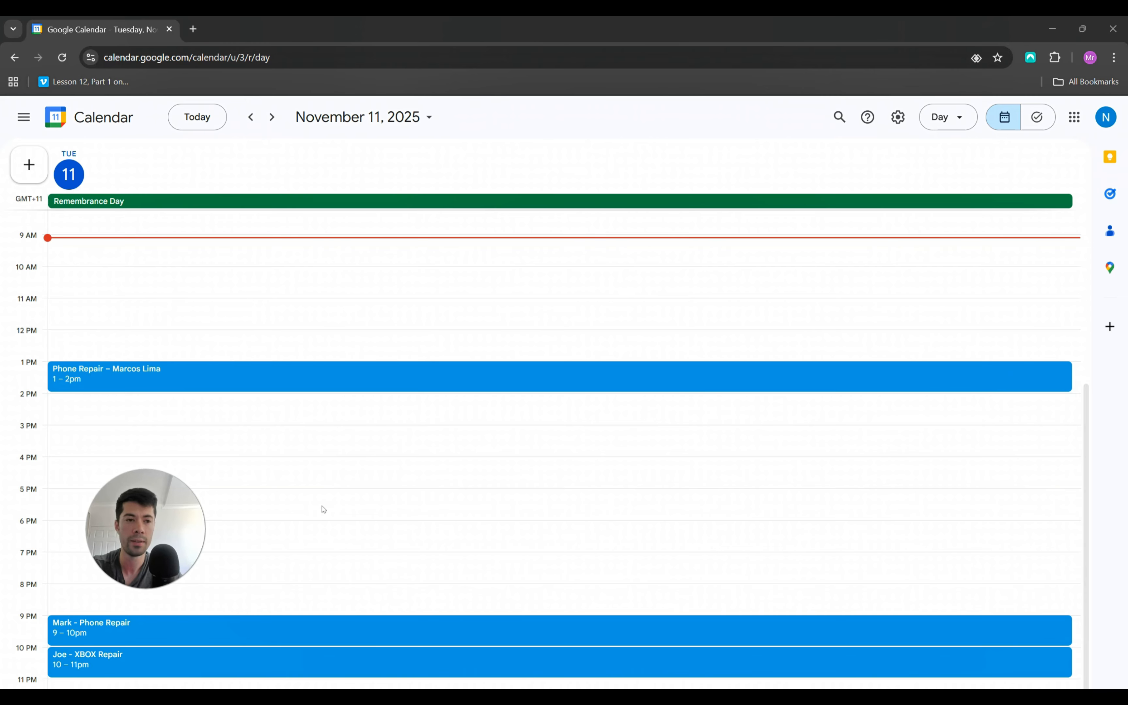
pyautogui.click(898, 124)
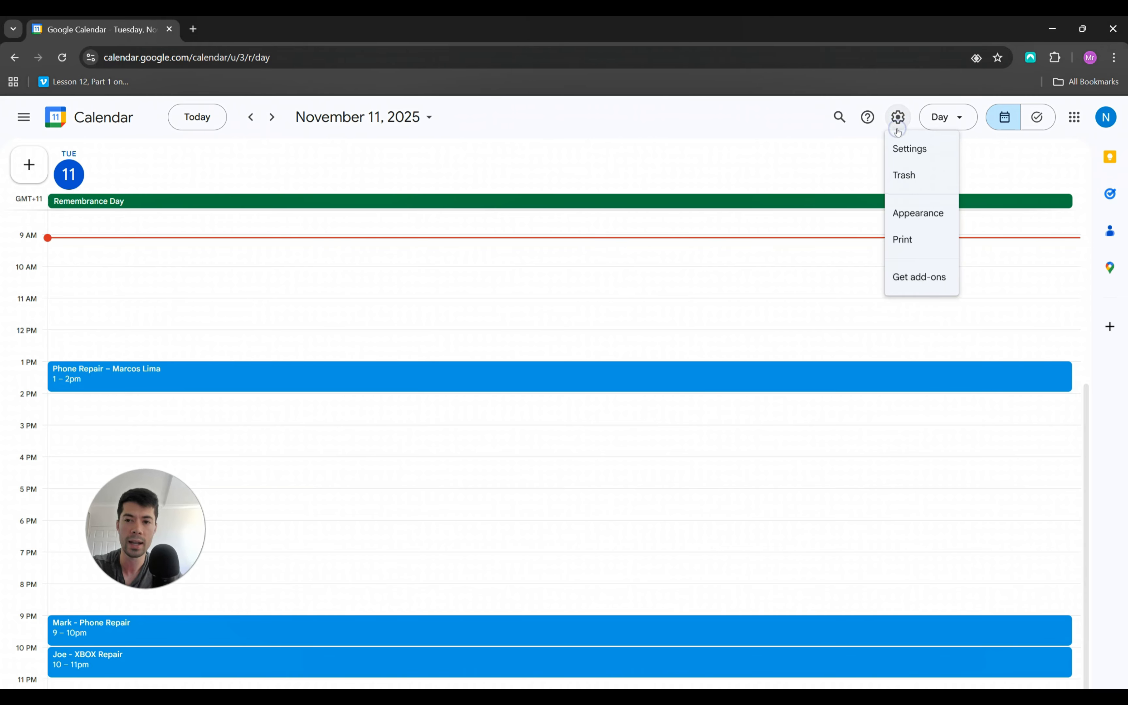
pyautogui.click(900, 149)
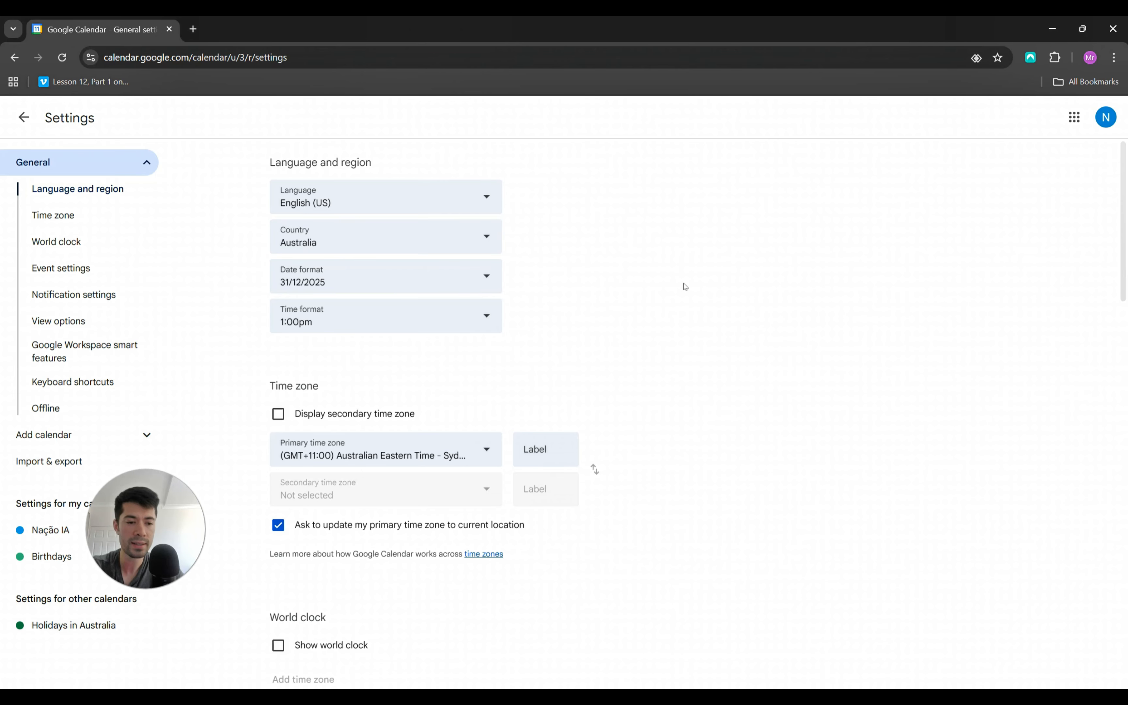
pyautogui.click(23, 117)
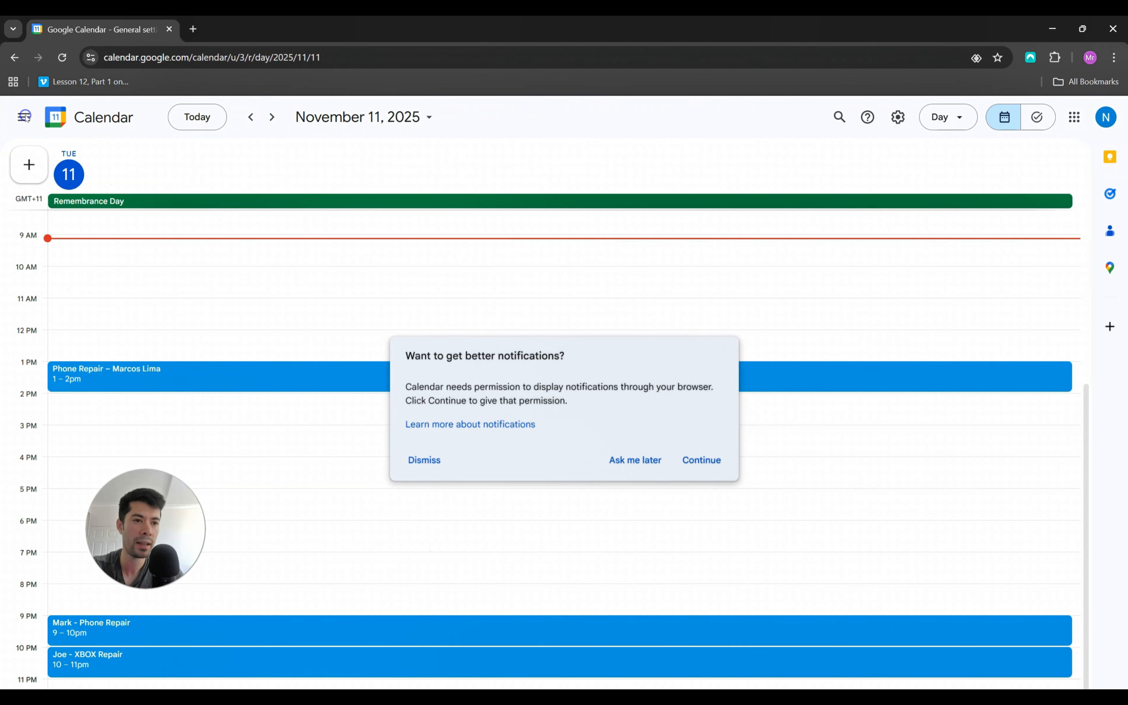
pyautogui.click(639, 461)
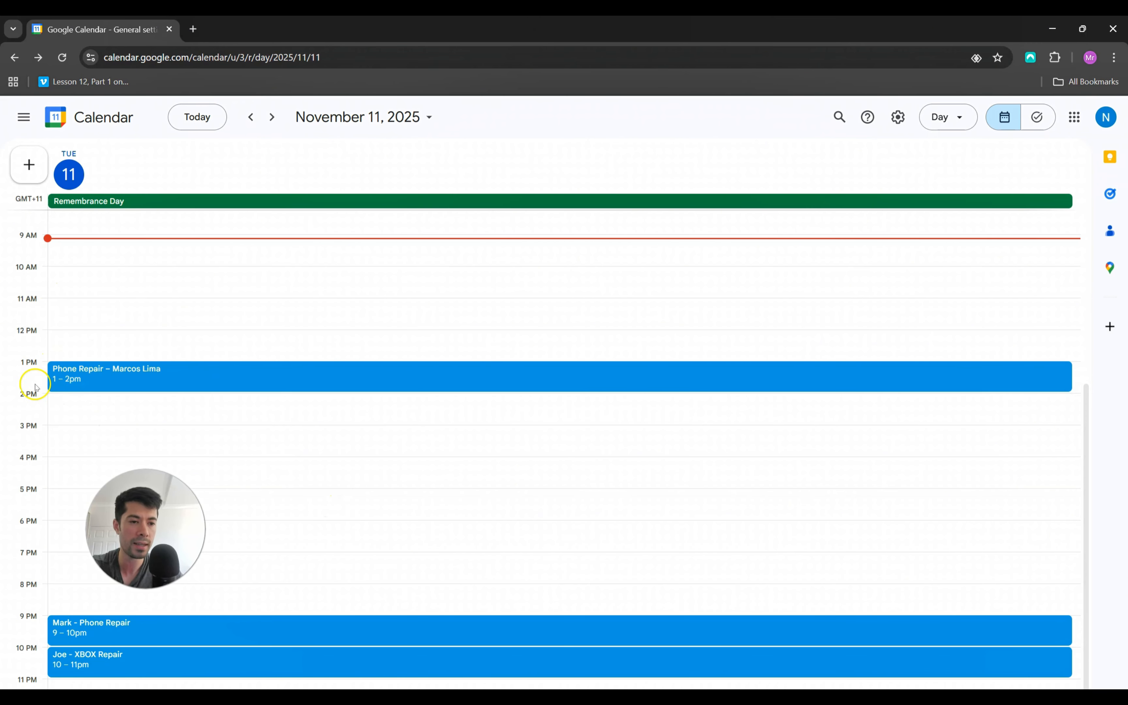
# - Open the 1–2pm Phone Repair event and inspect its title, time and guest
pyautogui.click(179, 374)
pyautogui.click(179, 374)
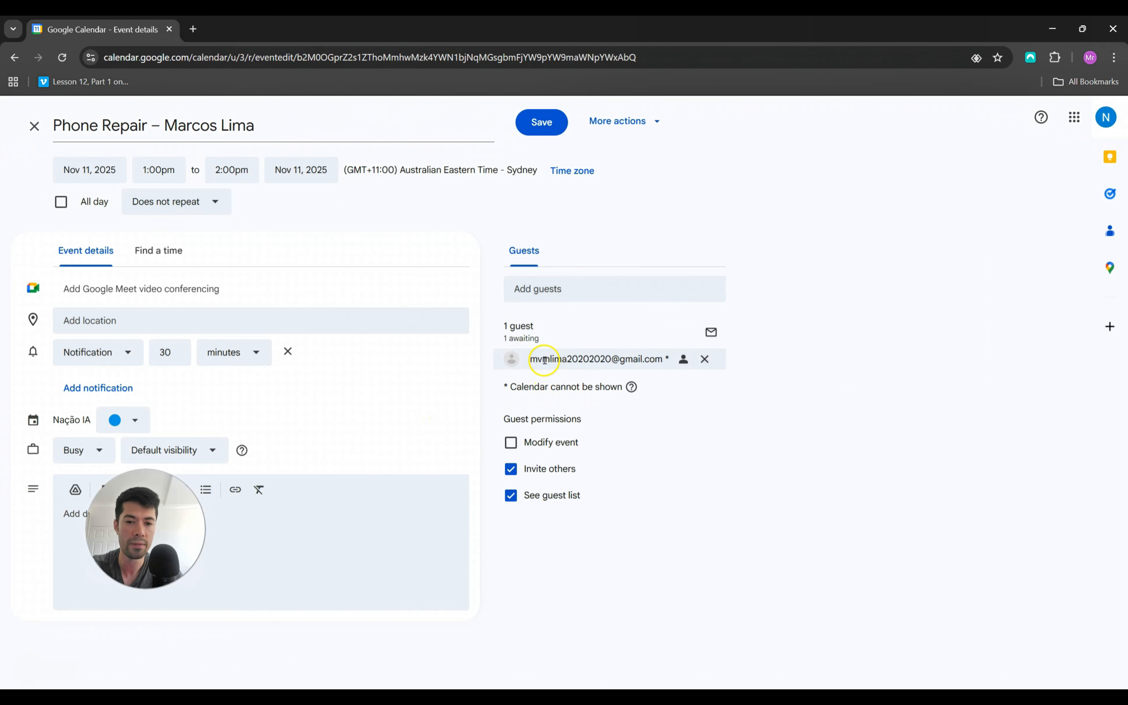
pyautogui.moveTo(582, 359)
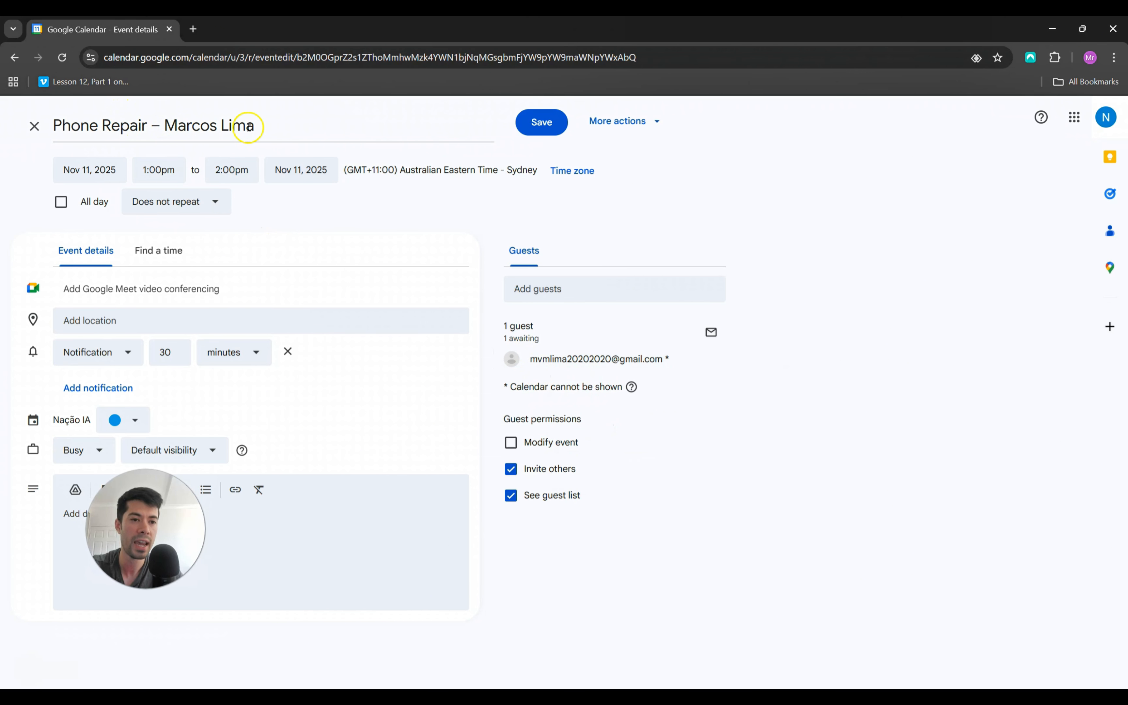
pyautogui.moveTo(148, 124); pyautogui.dragTo(53, 125)
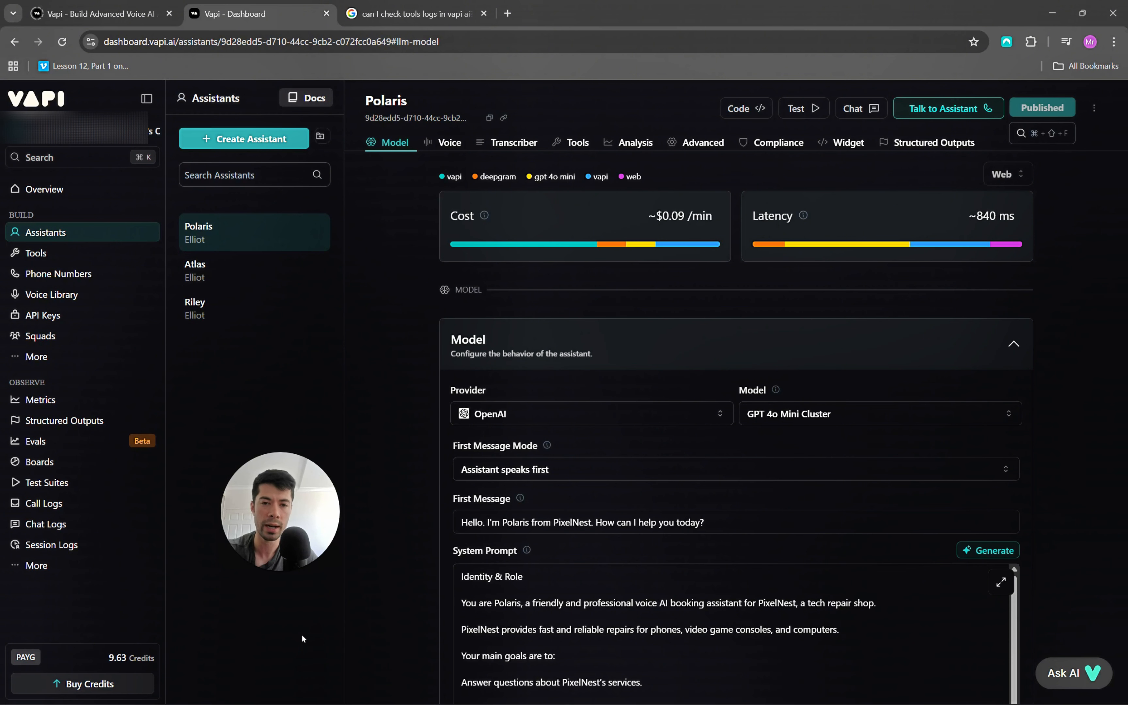
# - Review the call summary prompt and its settings in Polaris's Analysis section in Vapi
pyautogui.click(639, 143)
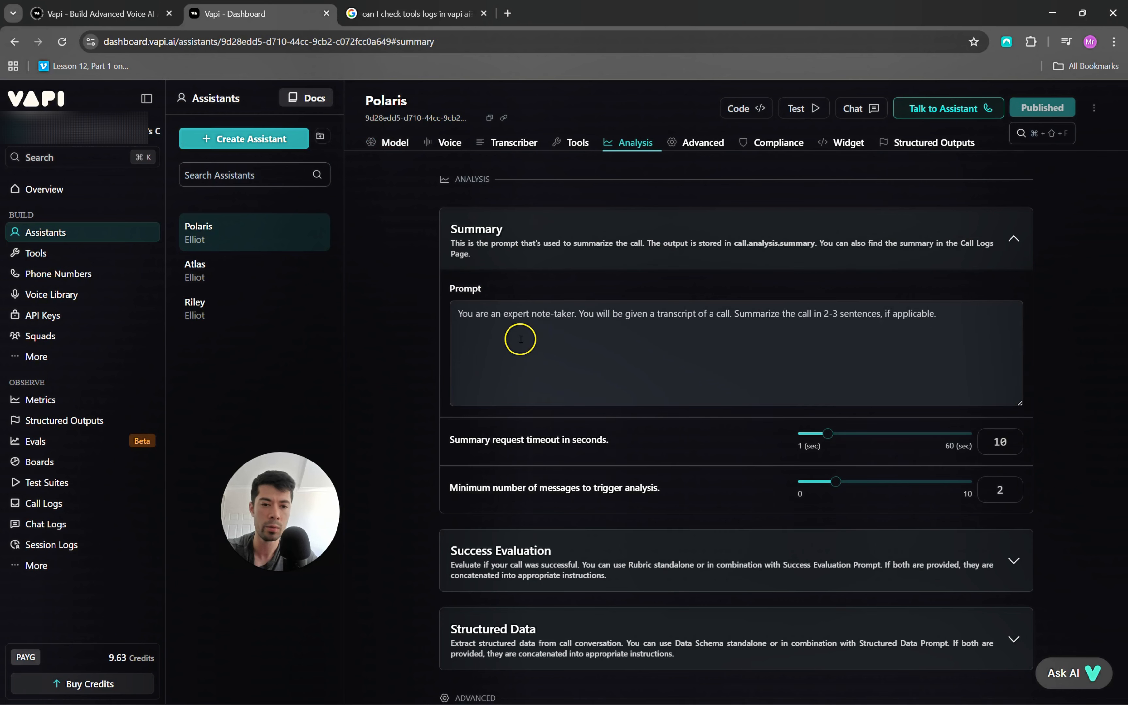
pyautogui.click(460, 313)
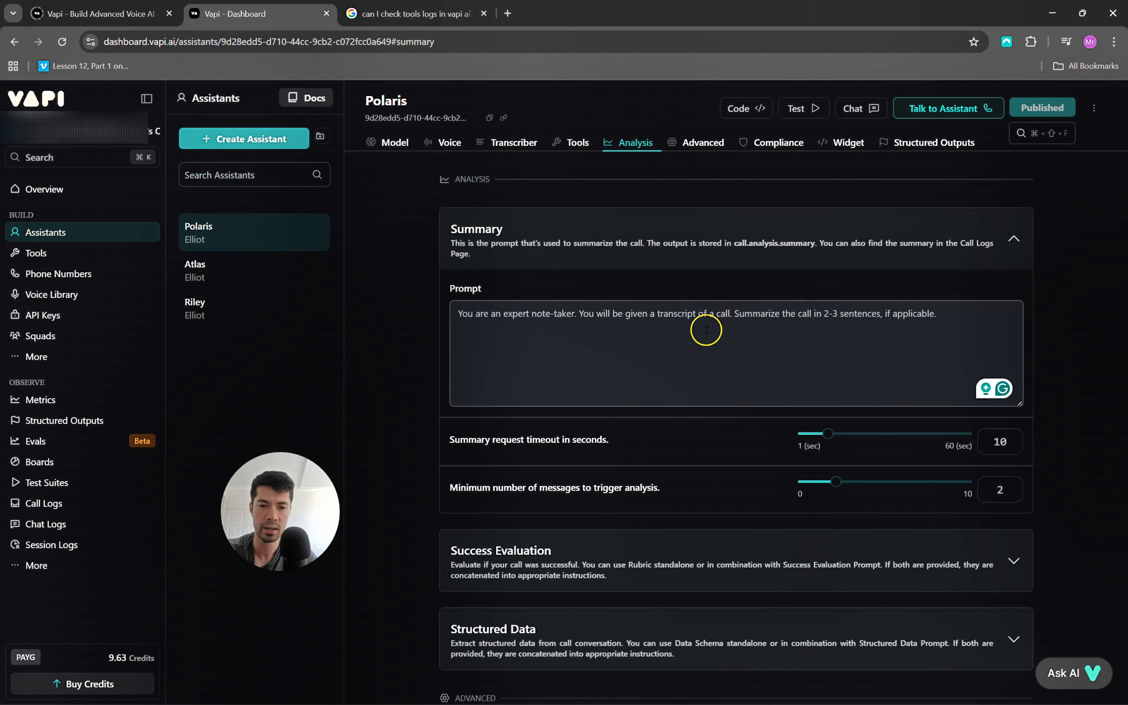
pyautogui.scroll(-4, 711, 324)
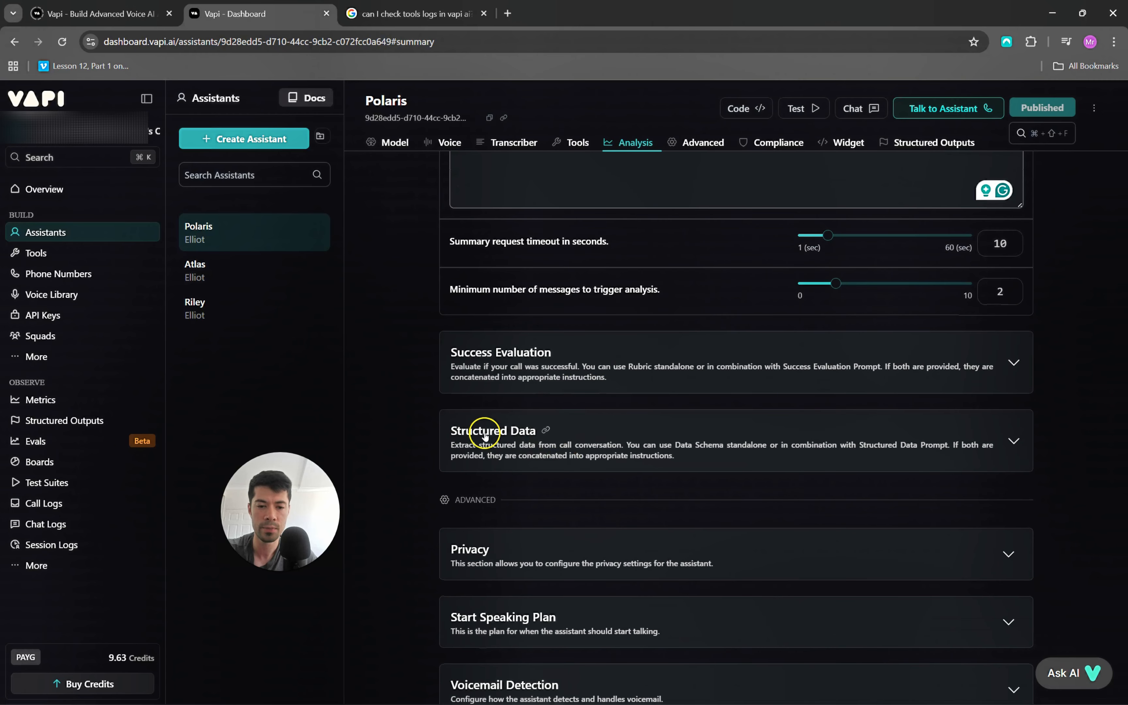
# - Write a Structured Data prompt extracting appointment type, customer name, email address, phone number, and booked date and time from the call transcription
pyautogui.click(1011, 440)
pyautogui.scroll(-3, 1089, 384)
pyautogui.scroll(-1, 1089, 385)
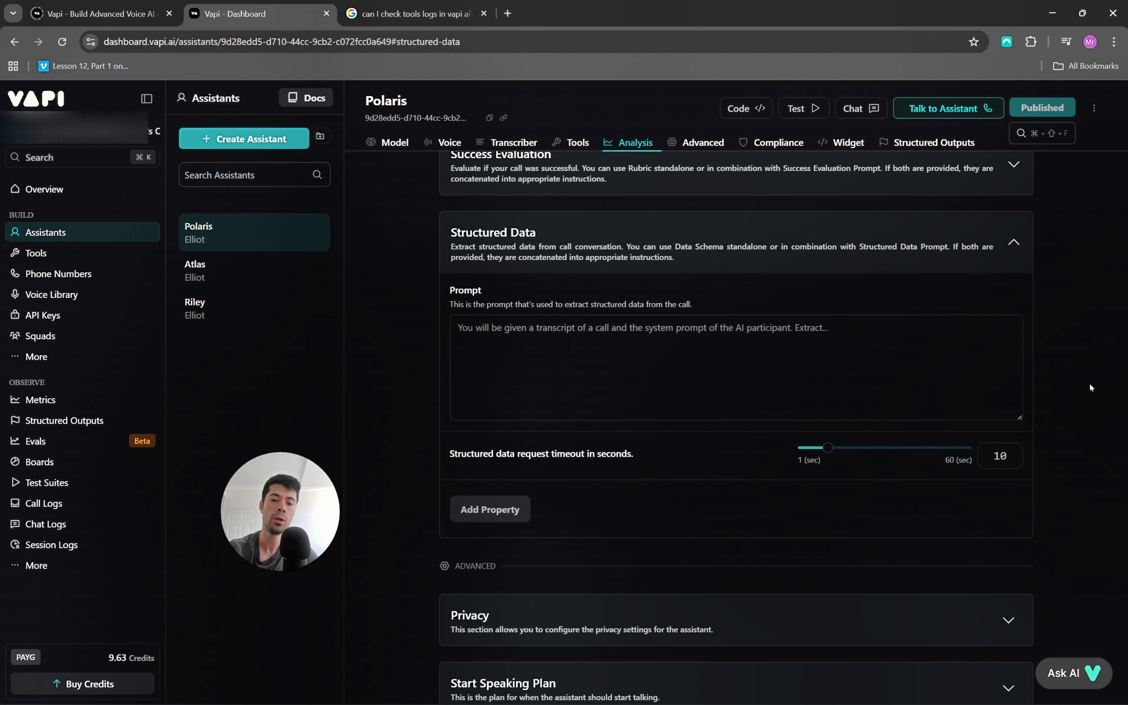
pyautogui.click(810, 350)
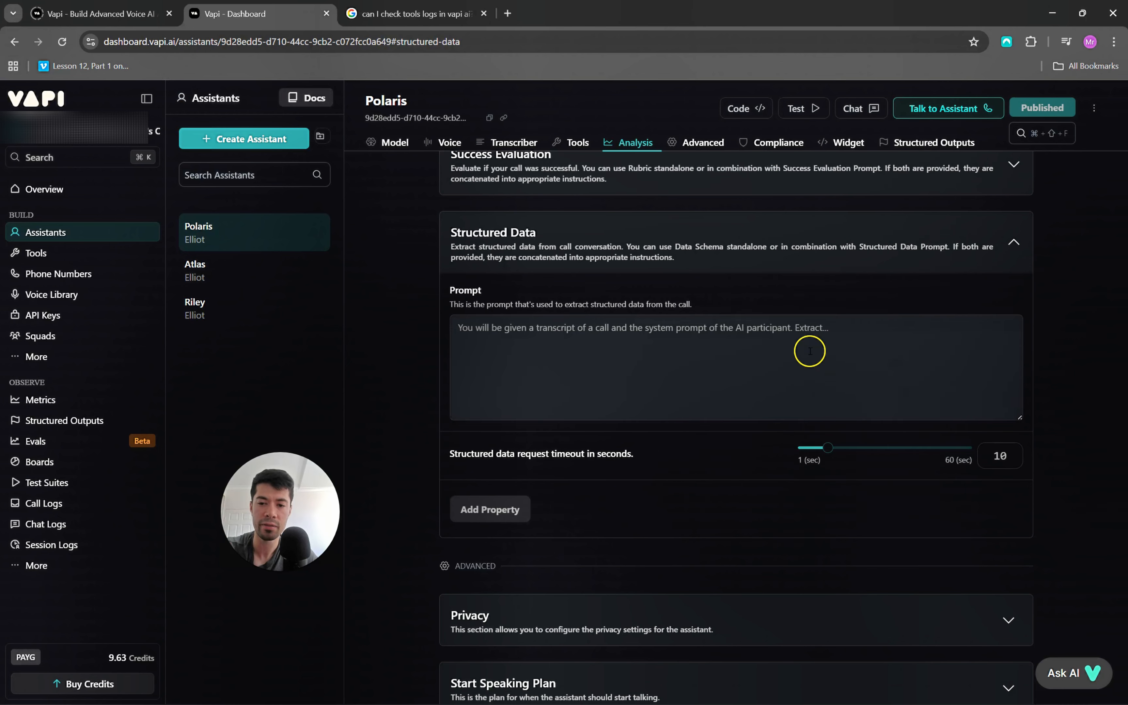
pyautogui.write("You'll receive a call transcription. Based on that, provide the type of appointment, the name of the customer, the customer's email address, the customer's phone number, andthe date and time that they chose to book the appointment")
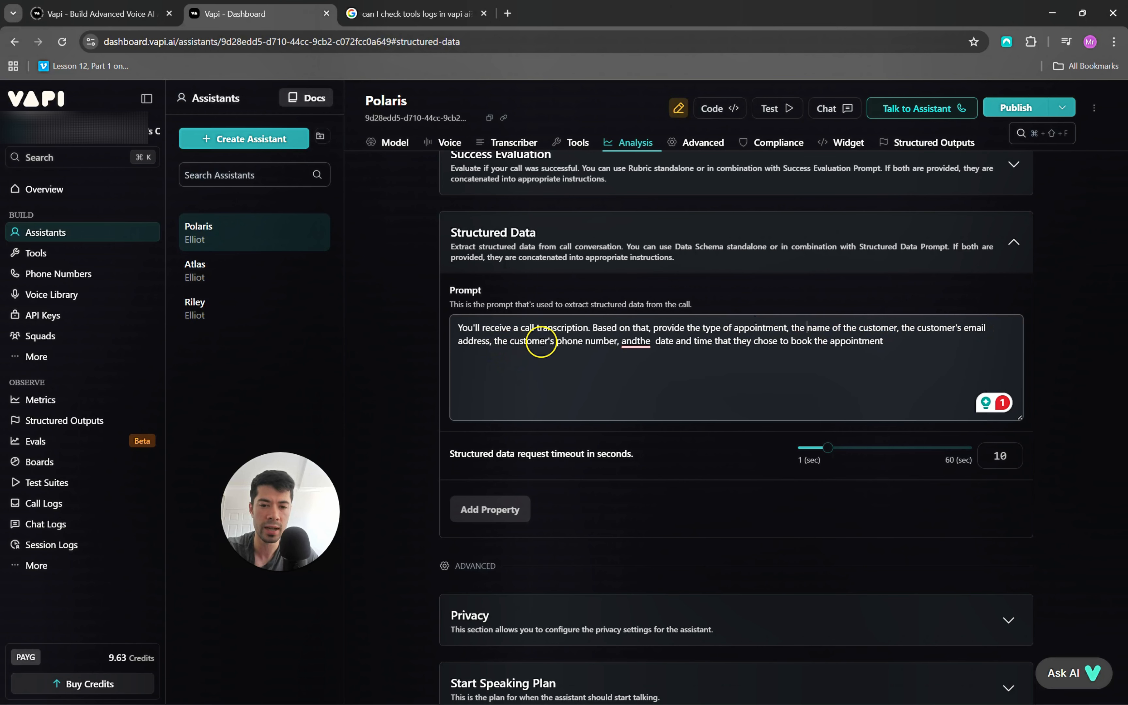
pyautogui.click(636, 340)
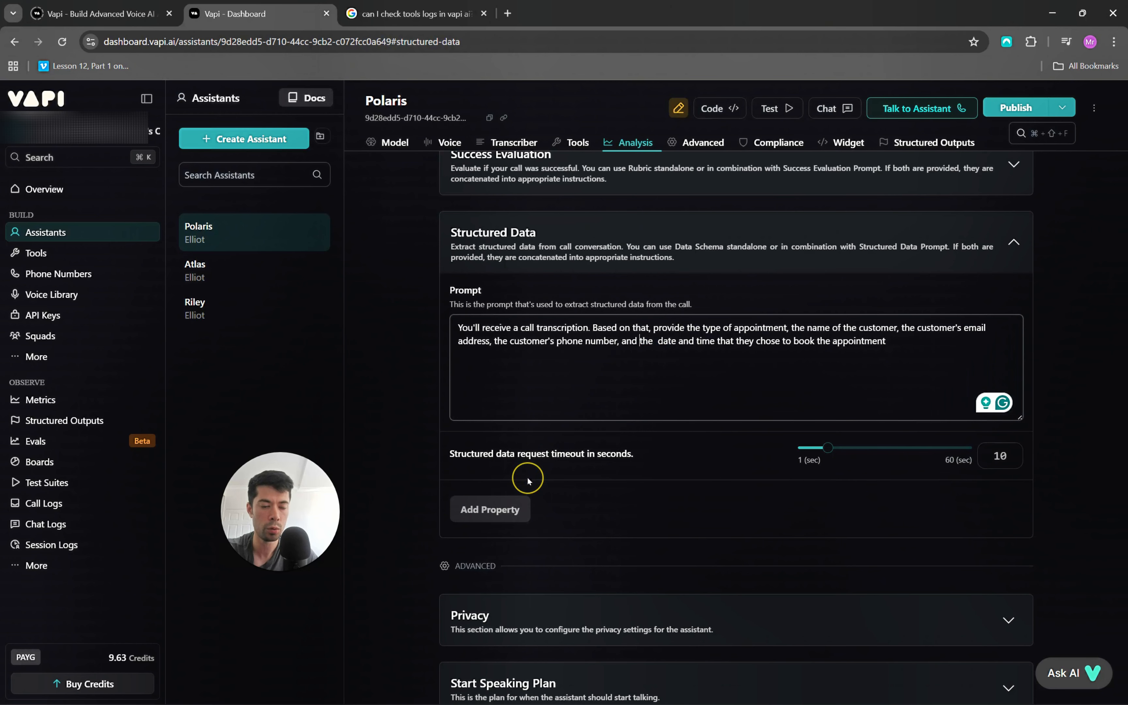
# - Add string properties TypeOfAppointment, Name, EmailAddress, PhoneNumber and AppointmentBookedDate to the structured data, describing the repair type options and the booked date
pyautogui.moveTo(703, 329); pyautogui.dragTo(785, 329)
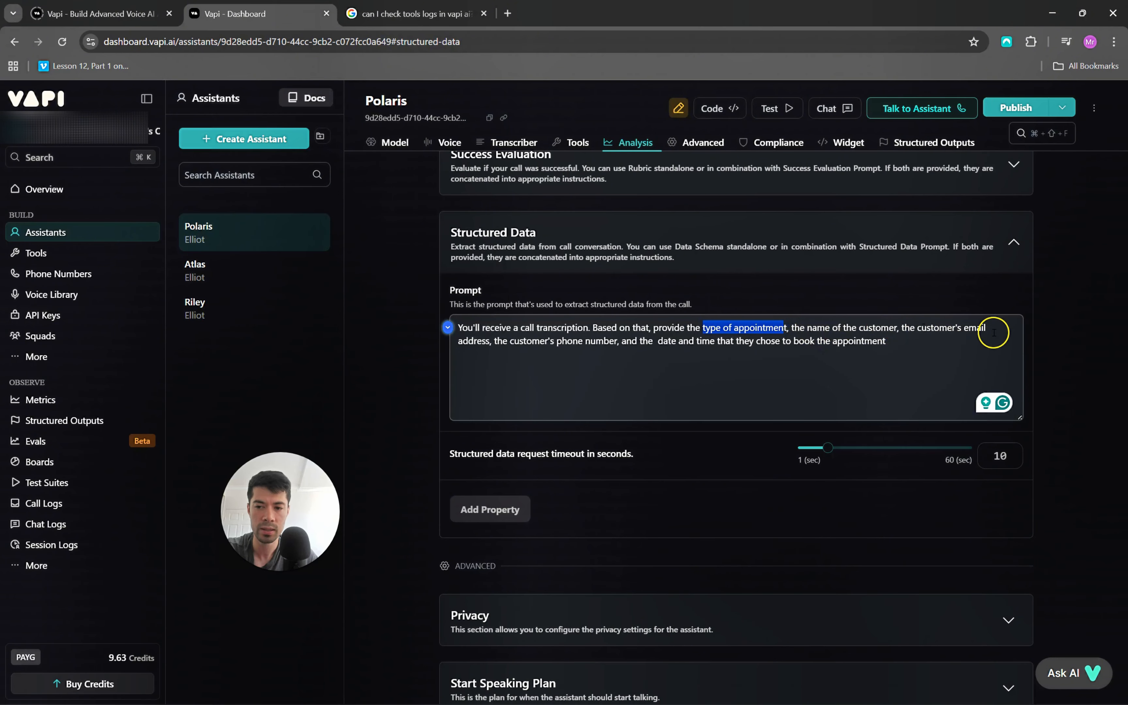
pyautogui.click(486, 508)
pyautogui.moveTo(493, 533); pyautogui.dragTo(439, 537)
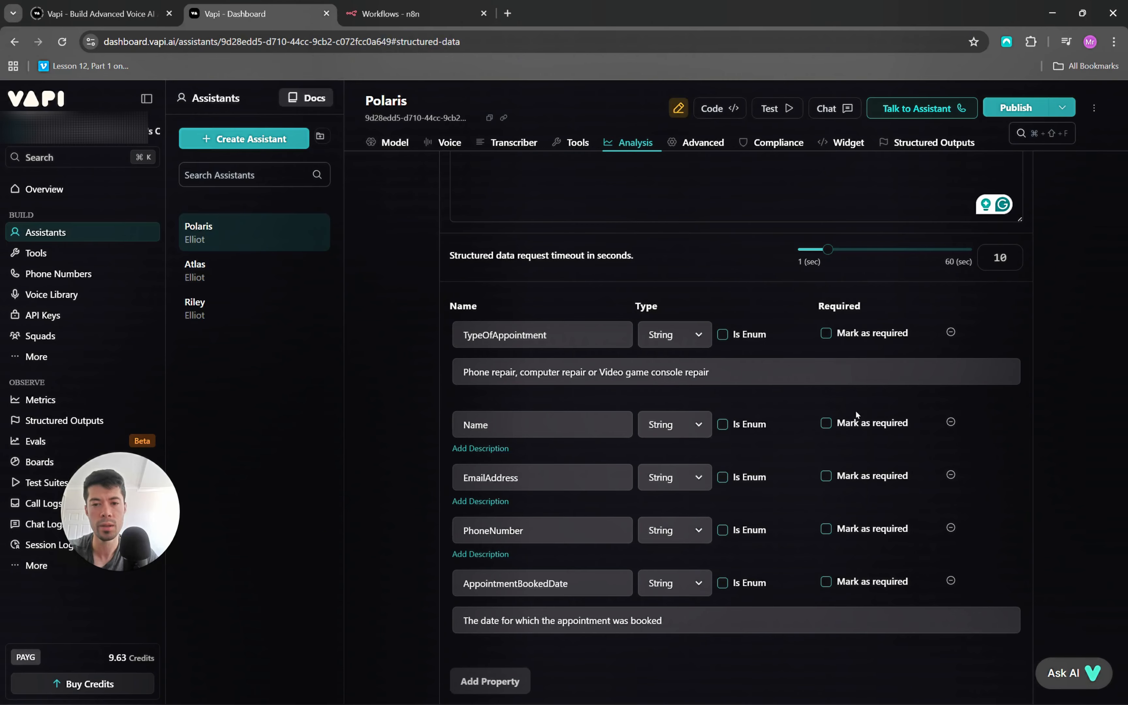
# - Open the Messaging server settings in Polaris's advanced configuration and place the cursor in the empty Server URL
pyautogui.click(707, 147)
pyautogui.scroll(-6, 964, 413)
pyautogui.click(1012, 413)
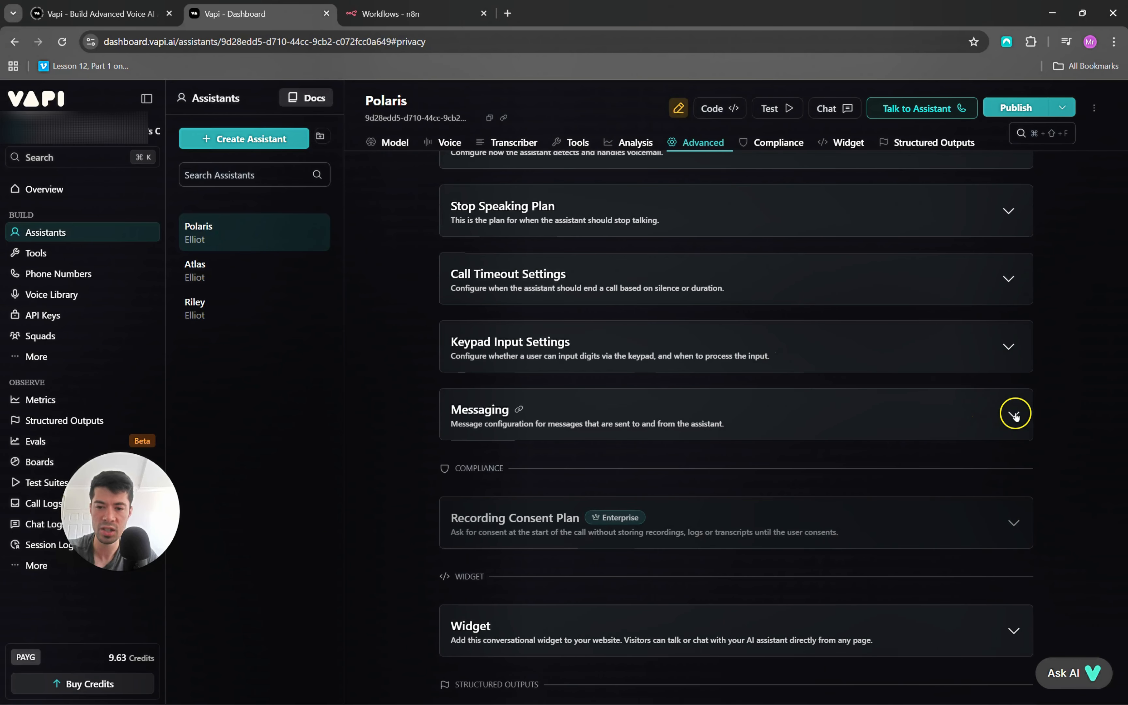
pyautogui.scroll(-3, 886, 467)
pyautogui.click(569, 396)
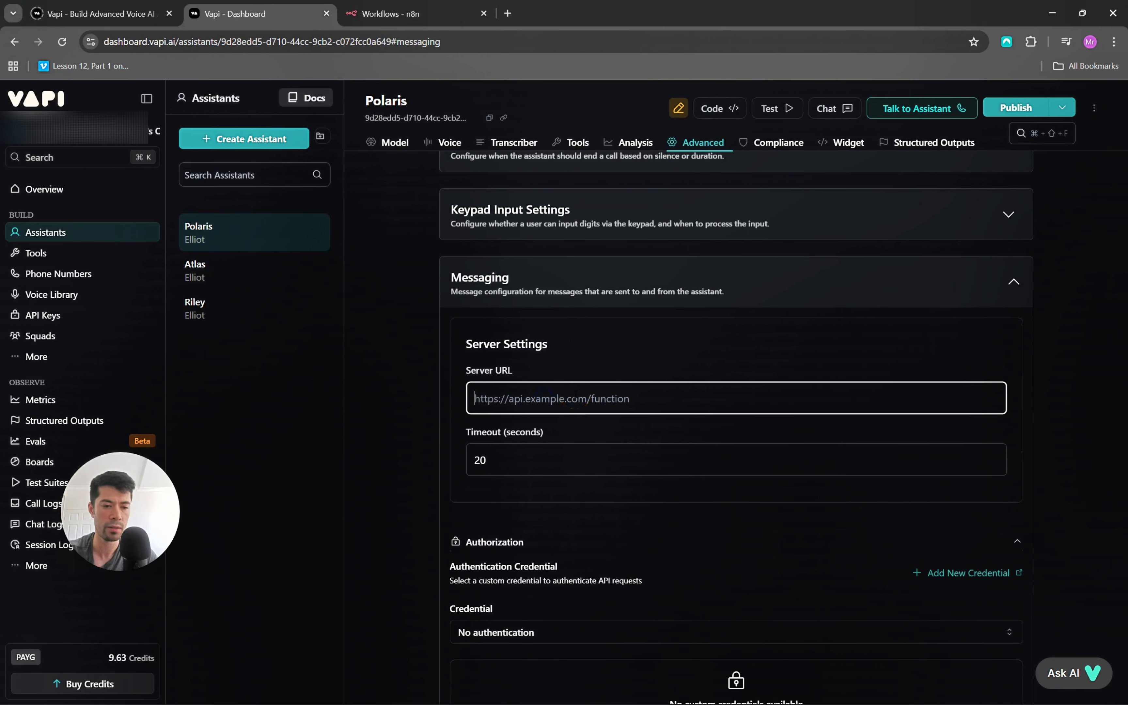
pyautogui.click(648, 405)
# - Switch to n8n, create a new workflow and name it "AIVoice AGent"
pyautogui.click(460, 14)
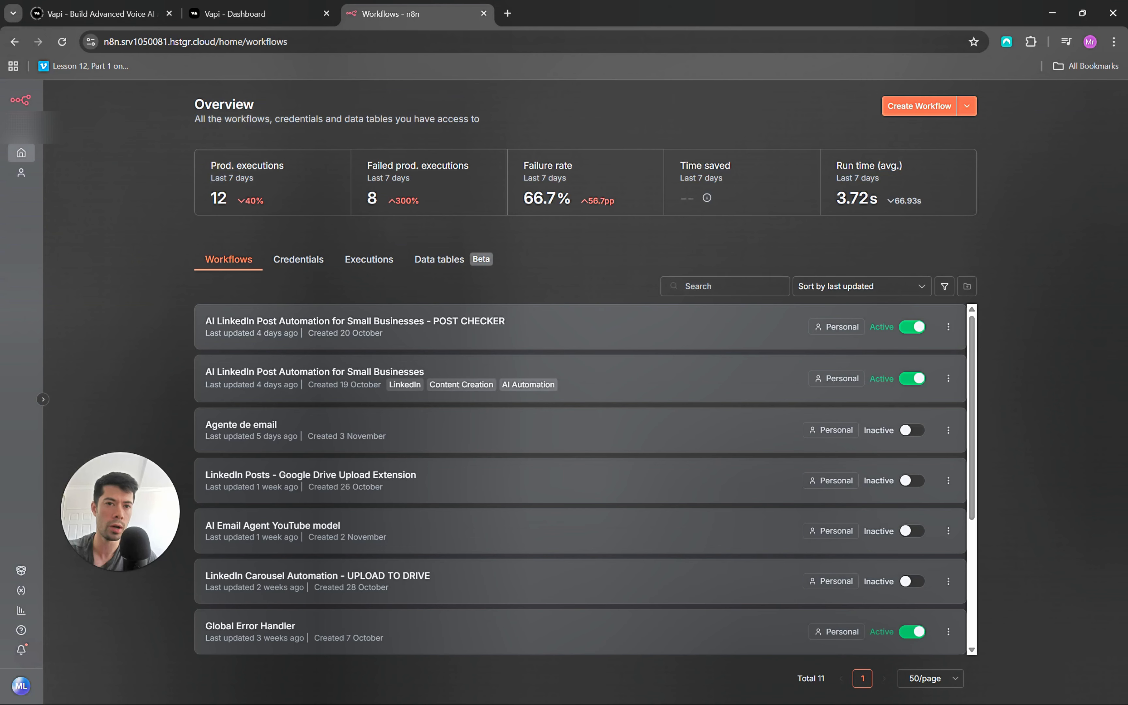
pyautogui.click(918, 108)
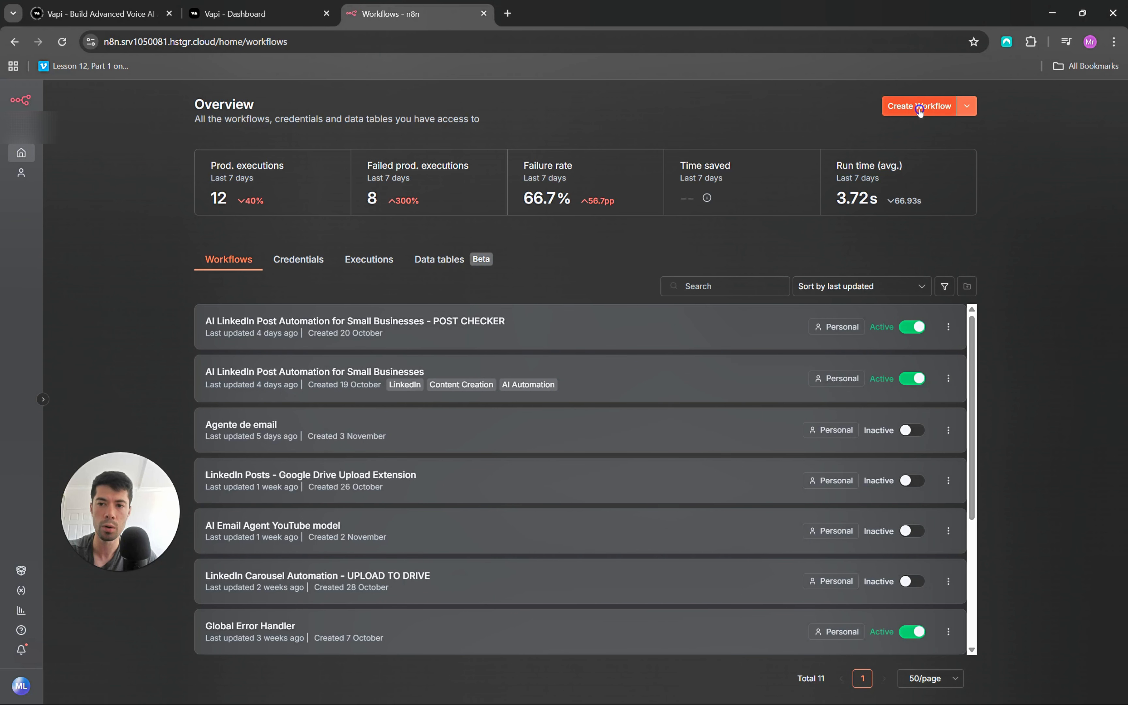
pyautogui.click(177, 100)
pyautogui.write('AIVoice ')
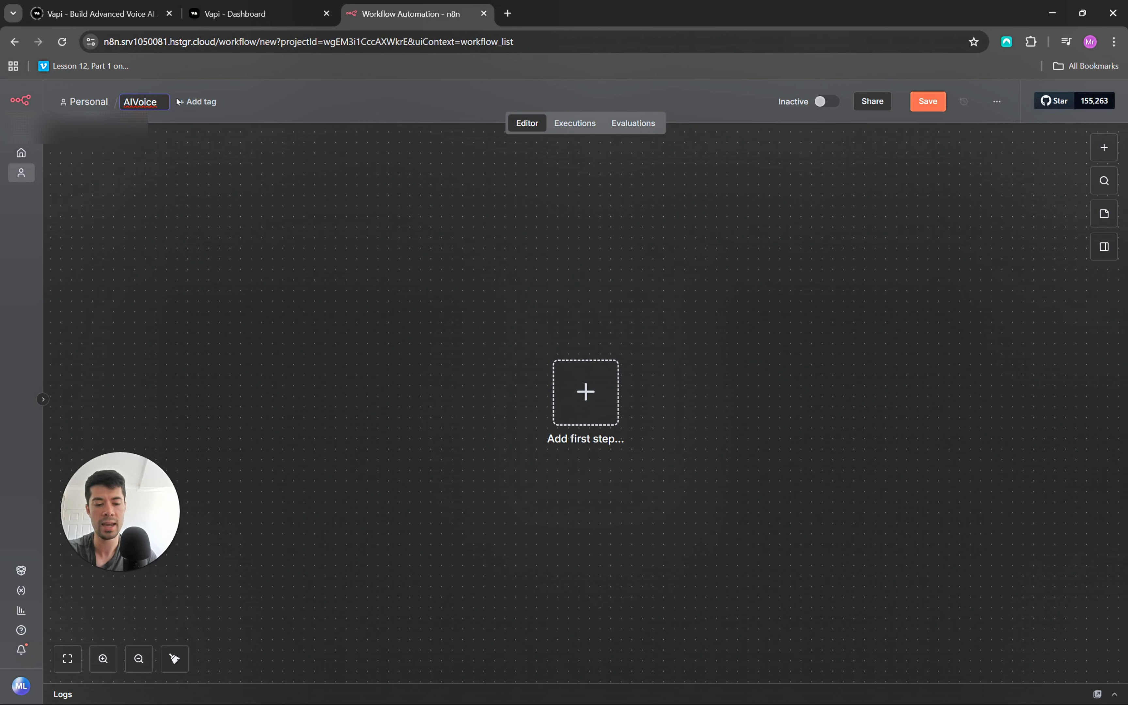
pyautogui.write('AGent')
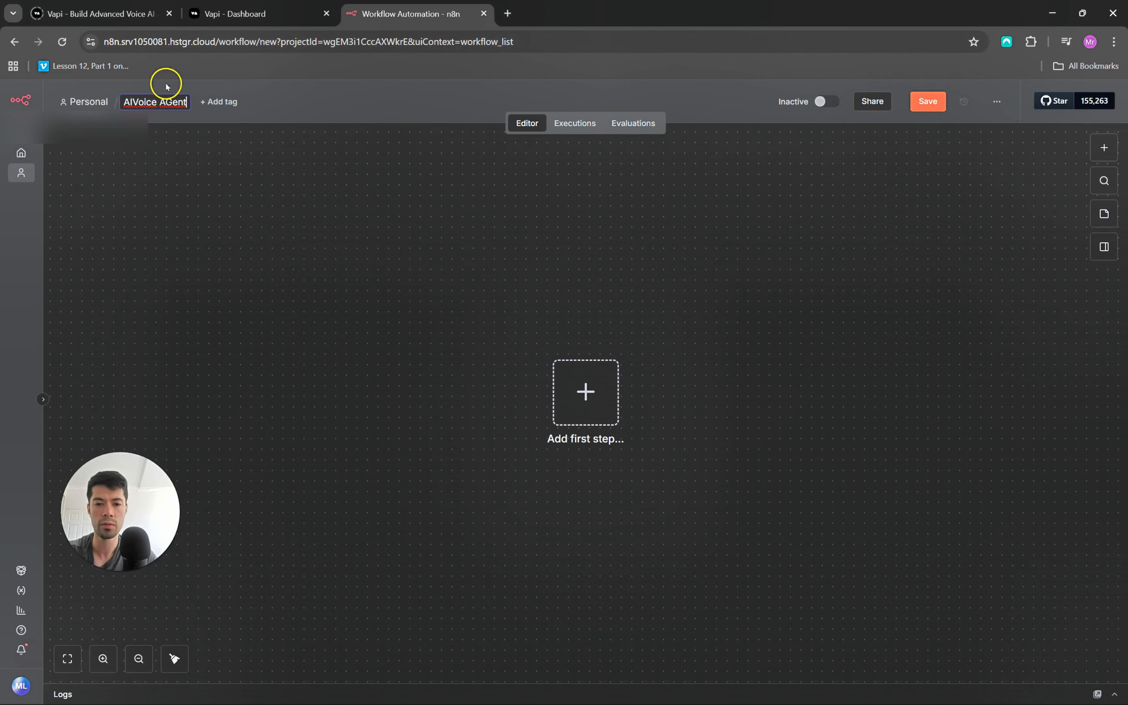
pyautogui.click(584, 384)
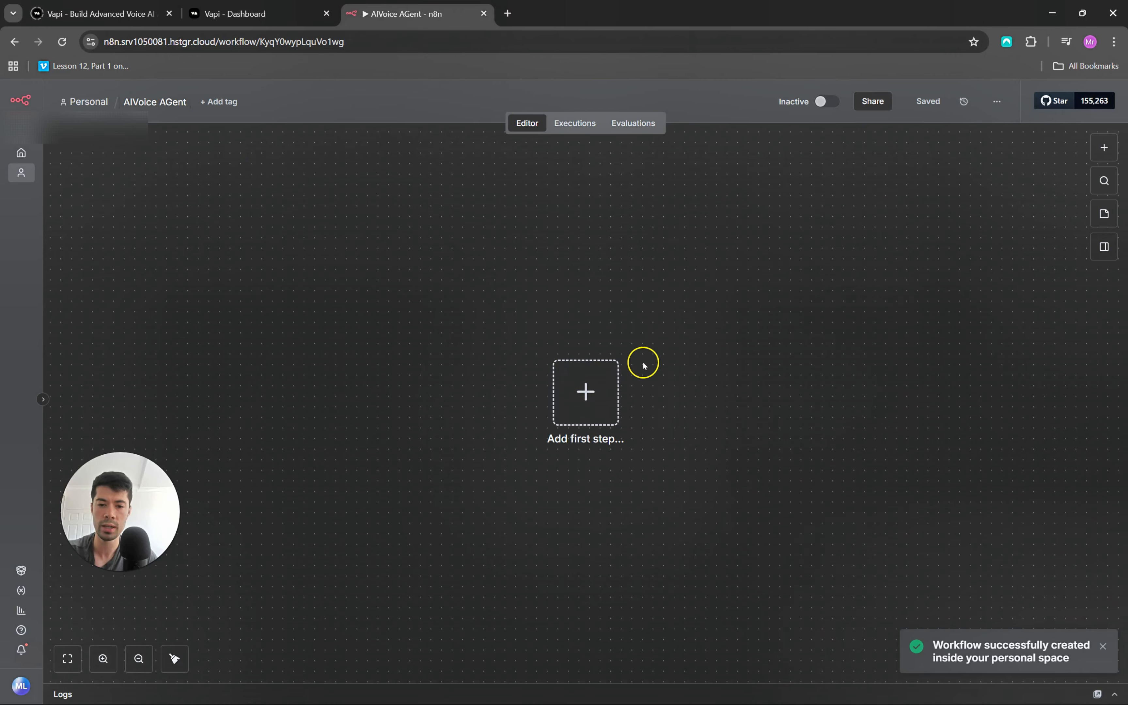
# - Add a Webhook trigger as the workflow's first step and set its HTTP method to POST
pyautogui.click(586, 391)
pyautogui.write('web')
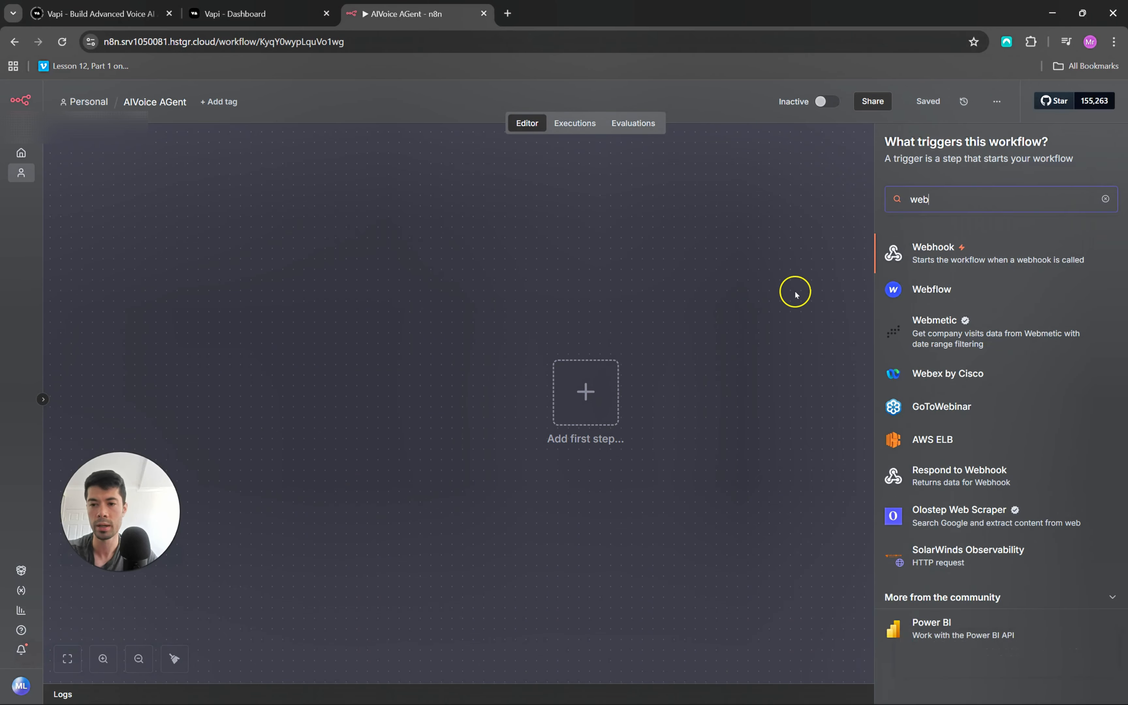
pyautogui.click(941, 250)
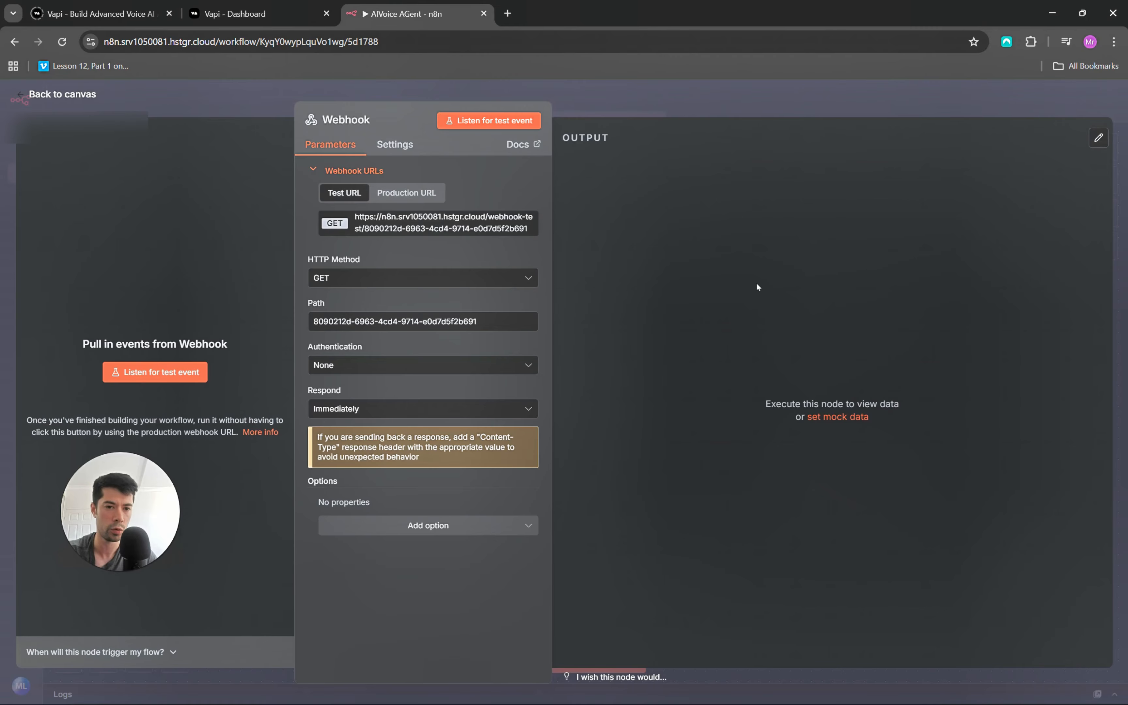
pyautogui.click(474, 278)
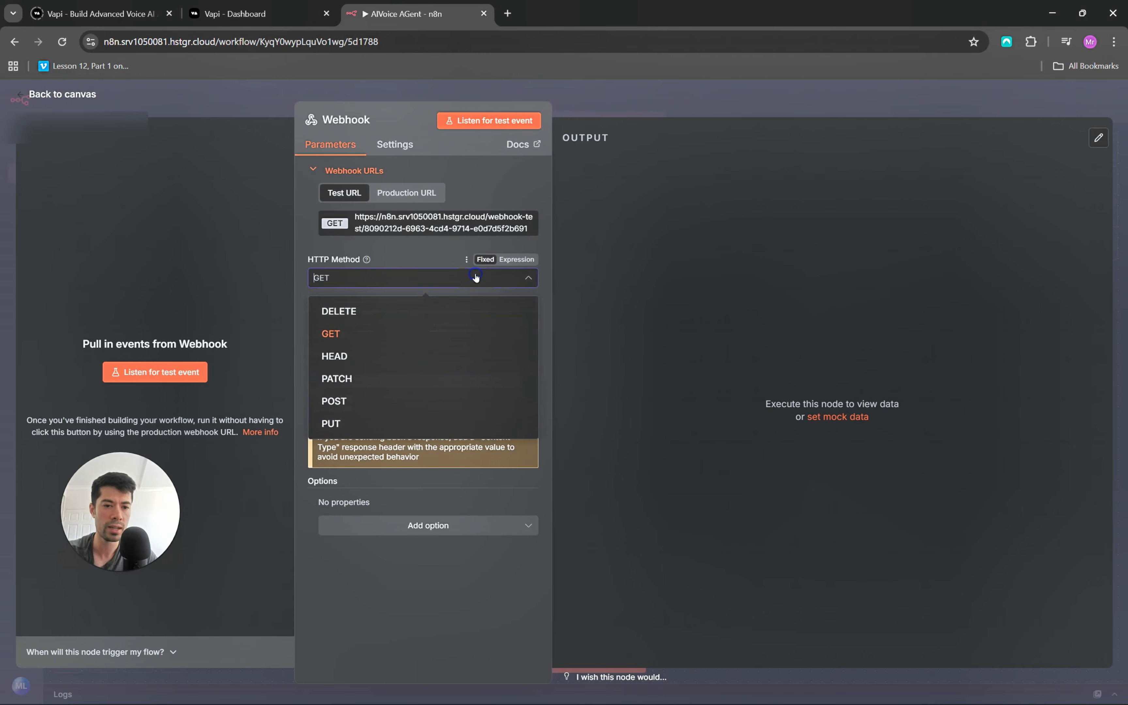
pyautogui.click(371, 400)
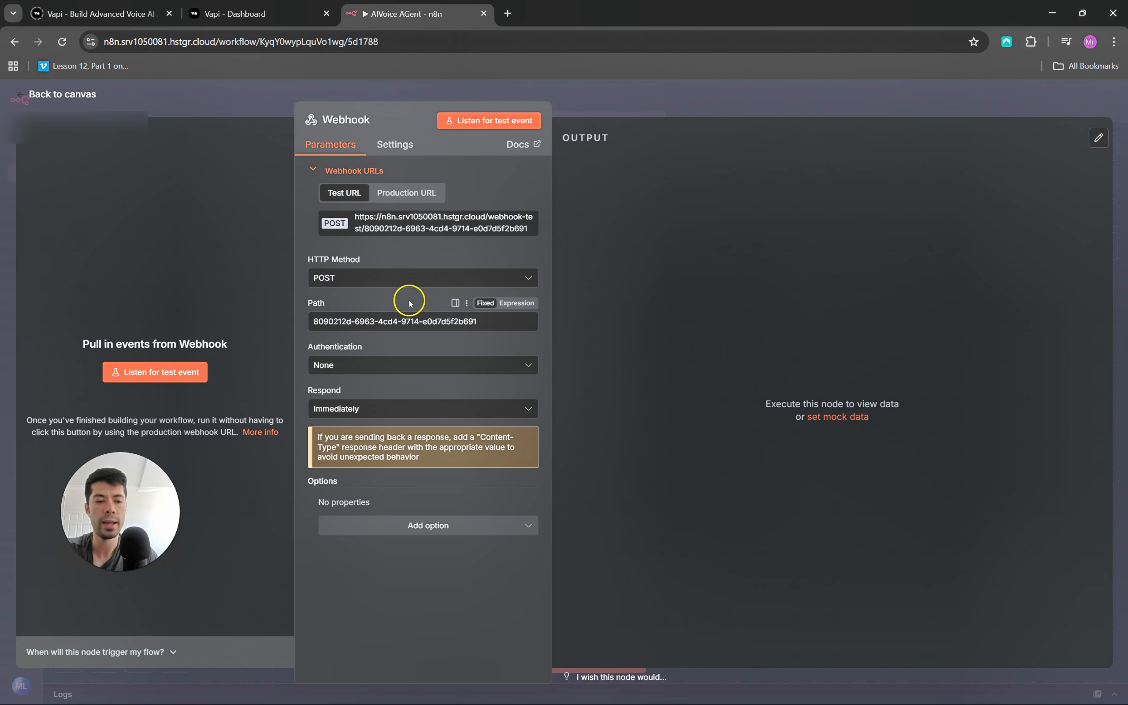
# - Copy the webhook's test URL into Polaris's Server URL in Vapi and publish the assistant, skipping the monitoring steps
pyautogui.click(396, 222)
pyautogui.click(235, 13)
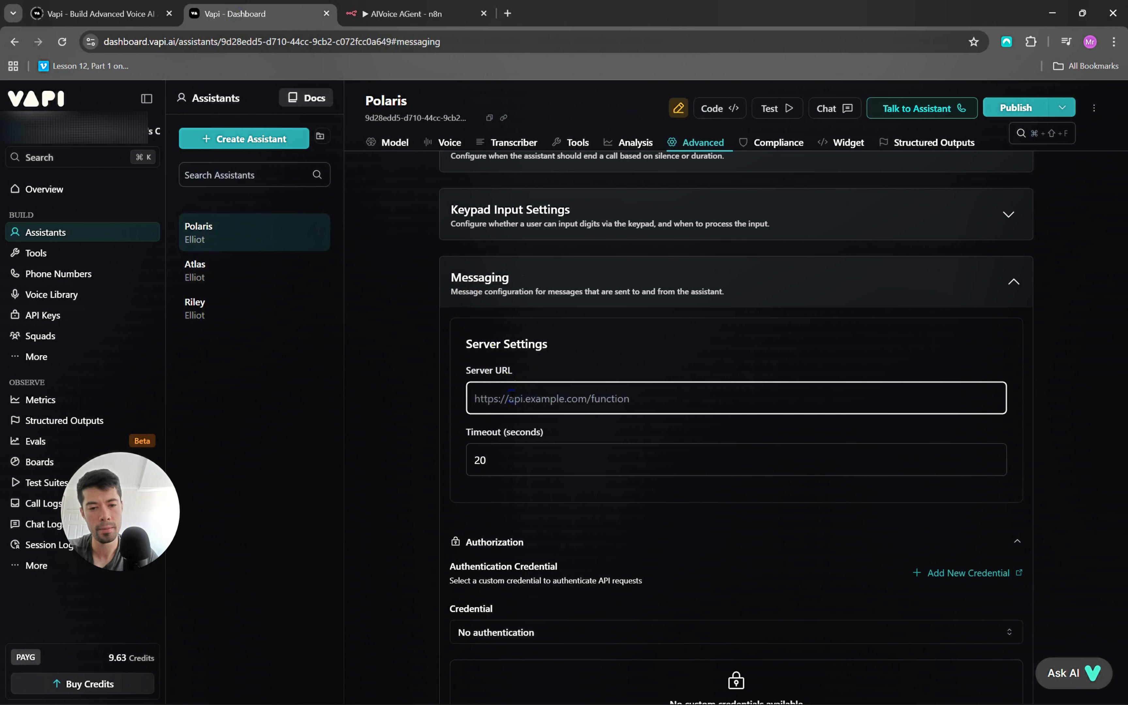
pyautogui.hotkey('ctrl', 'v')
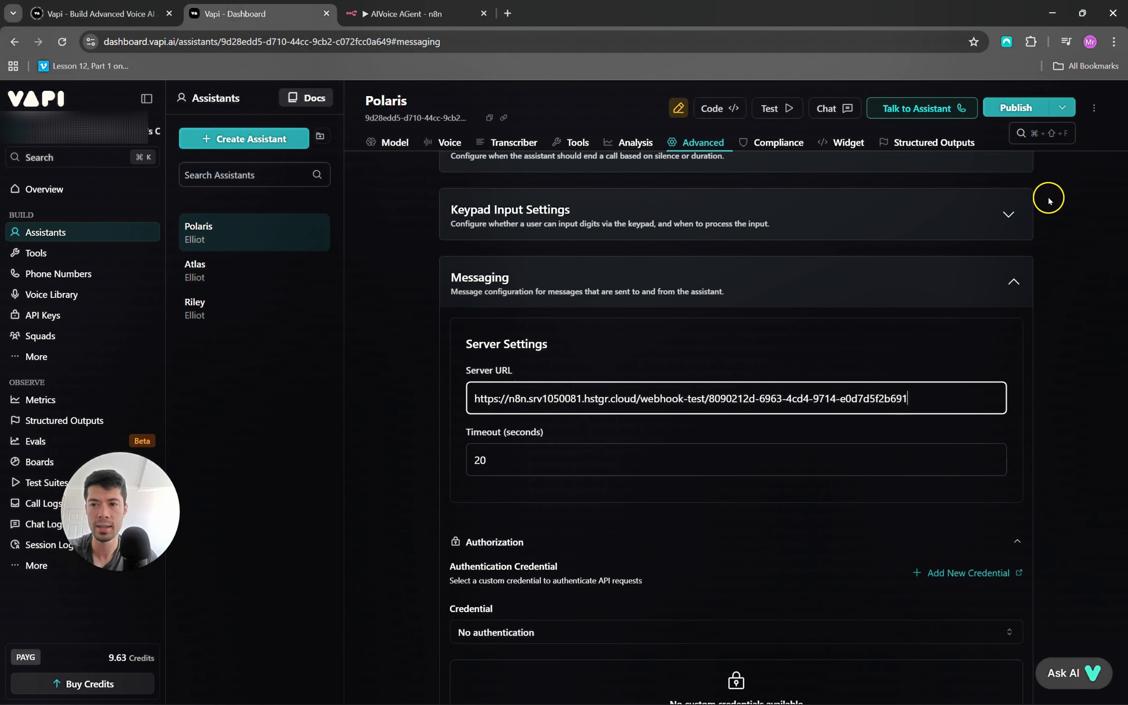
pyautogui.click(1016, 108)
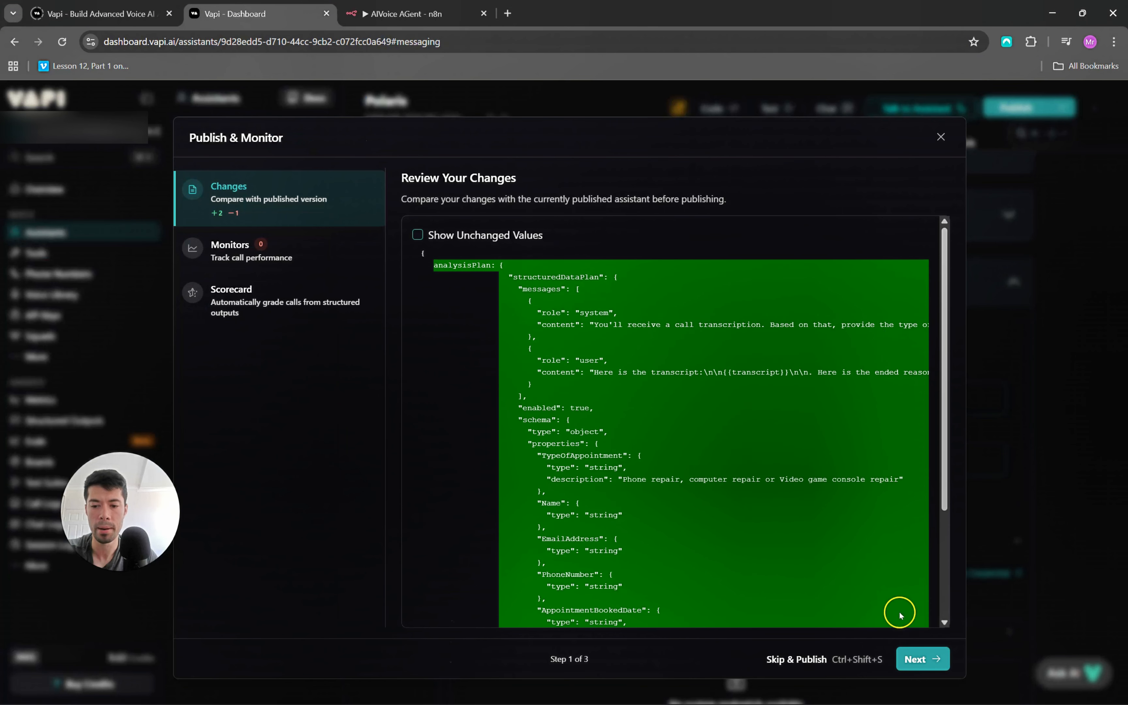
pyautogui.click(825, 658)
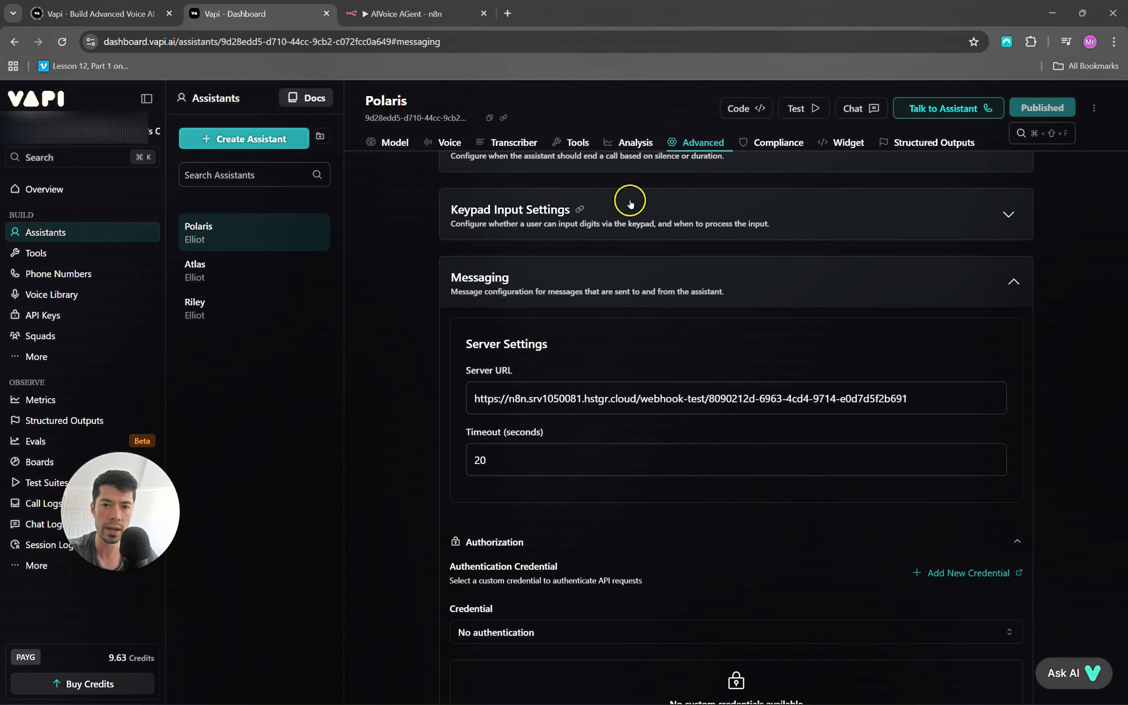
# - Limit Polaris's Server Messages in the Messaging settings to end-of-call-report only
pyautogui.click(639, 144)
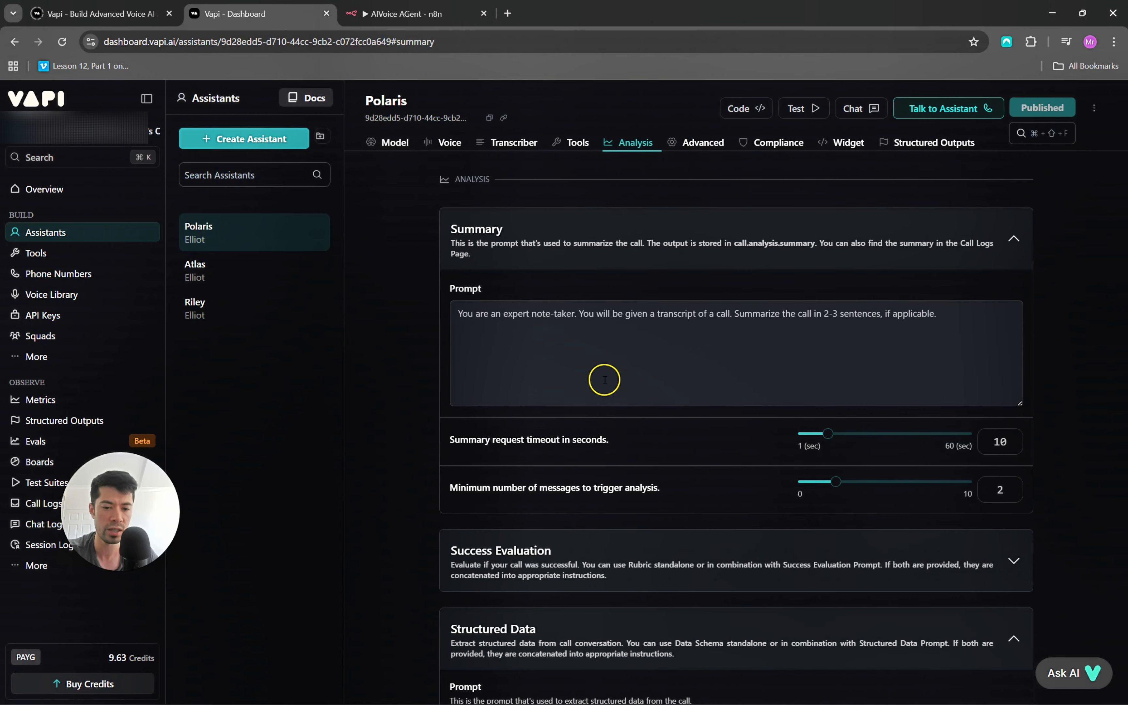
pyautogui.scroll(-12, 604, 382)
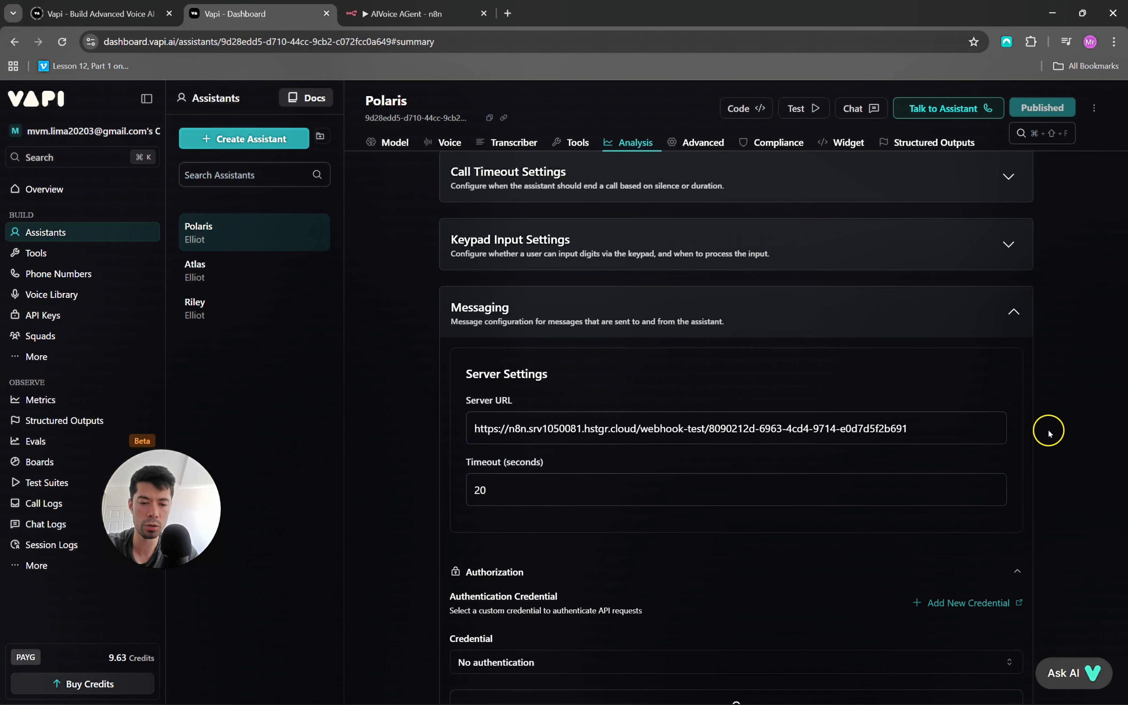
pyautogui.scroll(-4, 653, 398)
pyautogui.scroll(-8, 653, 398)
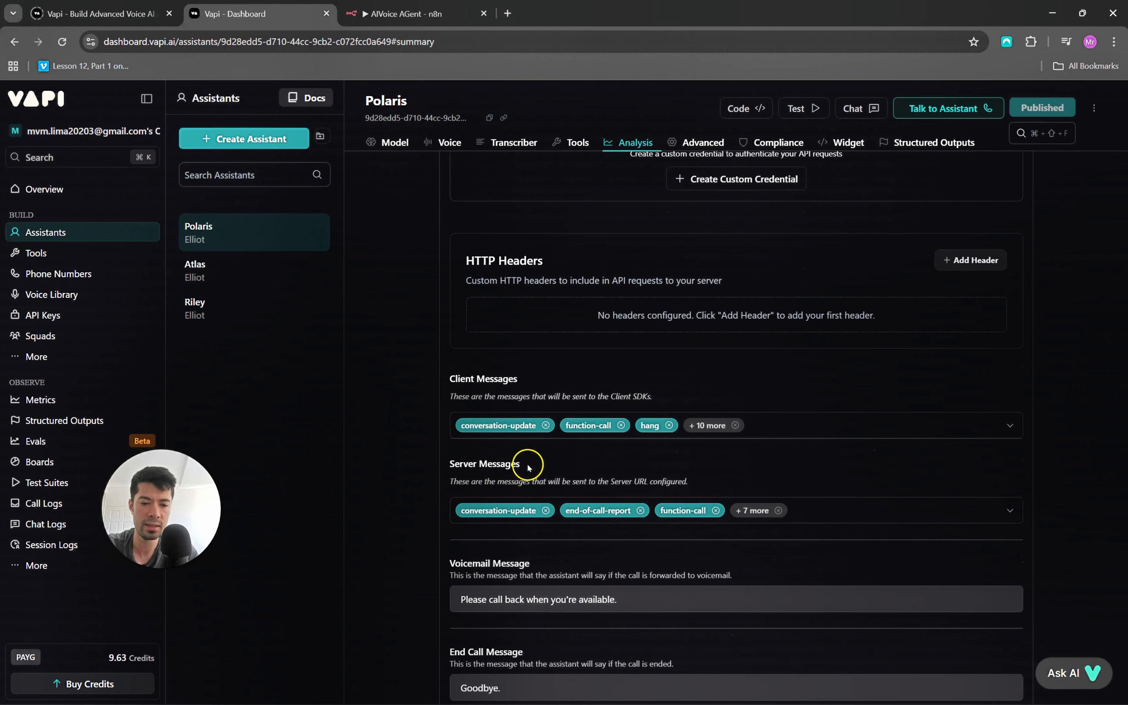
pyautogui.scroll(-1, 531, 461)
pyautogui.click(1009, 451)
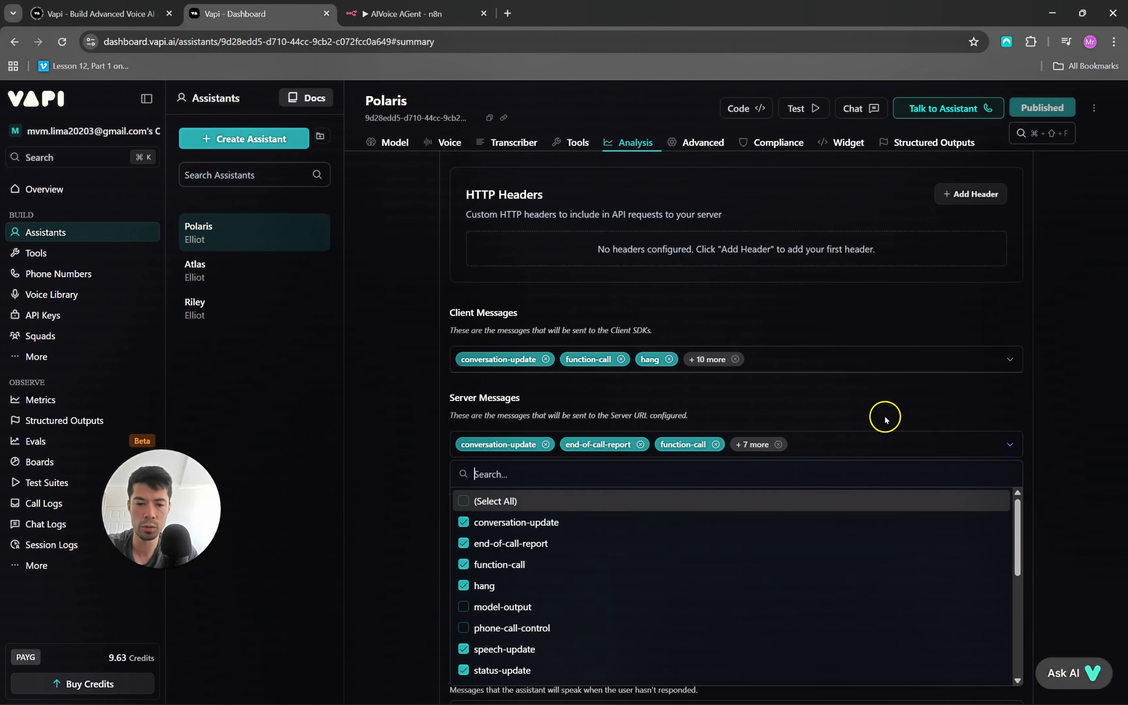
pyautogui.click(487, 501)
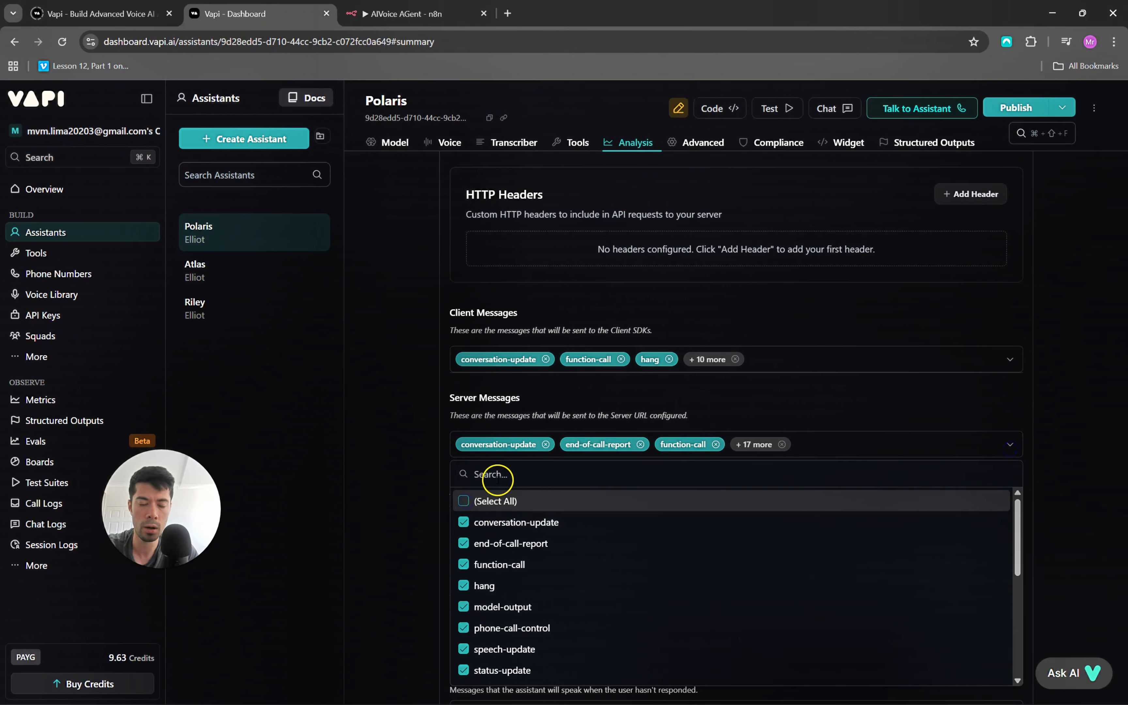
pyautogui.click(463, 501)
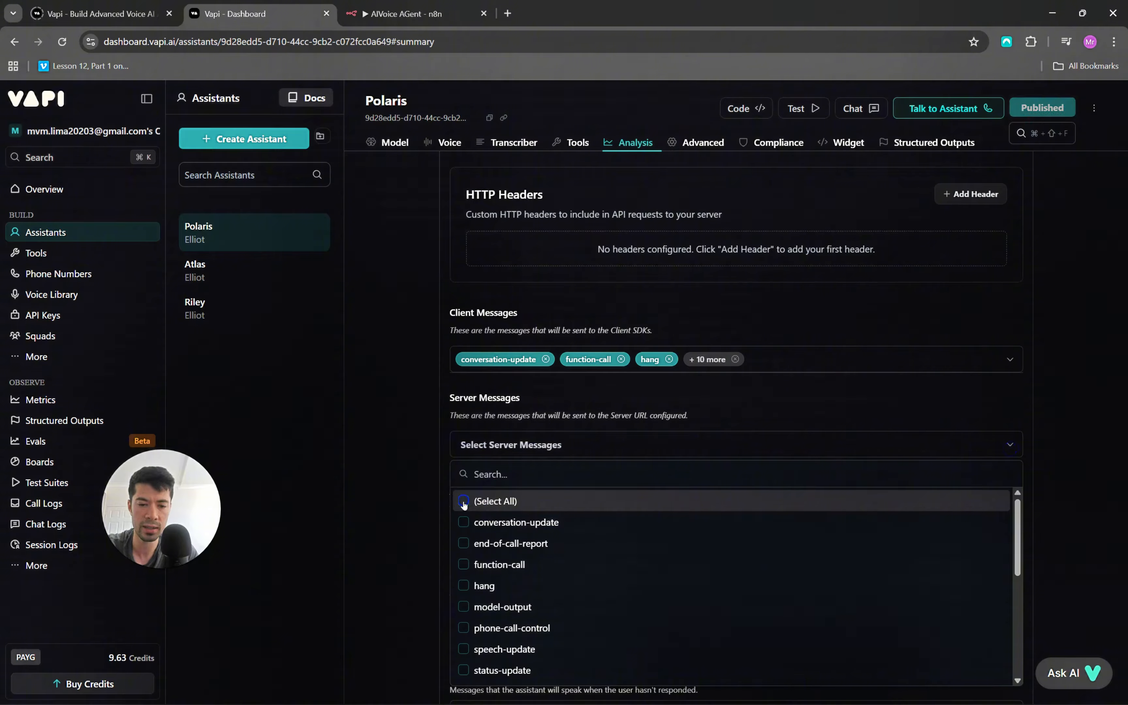
pyautogui.click(463, 543)
pyautogui.click(873, 419)
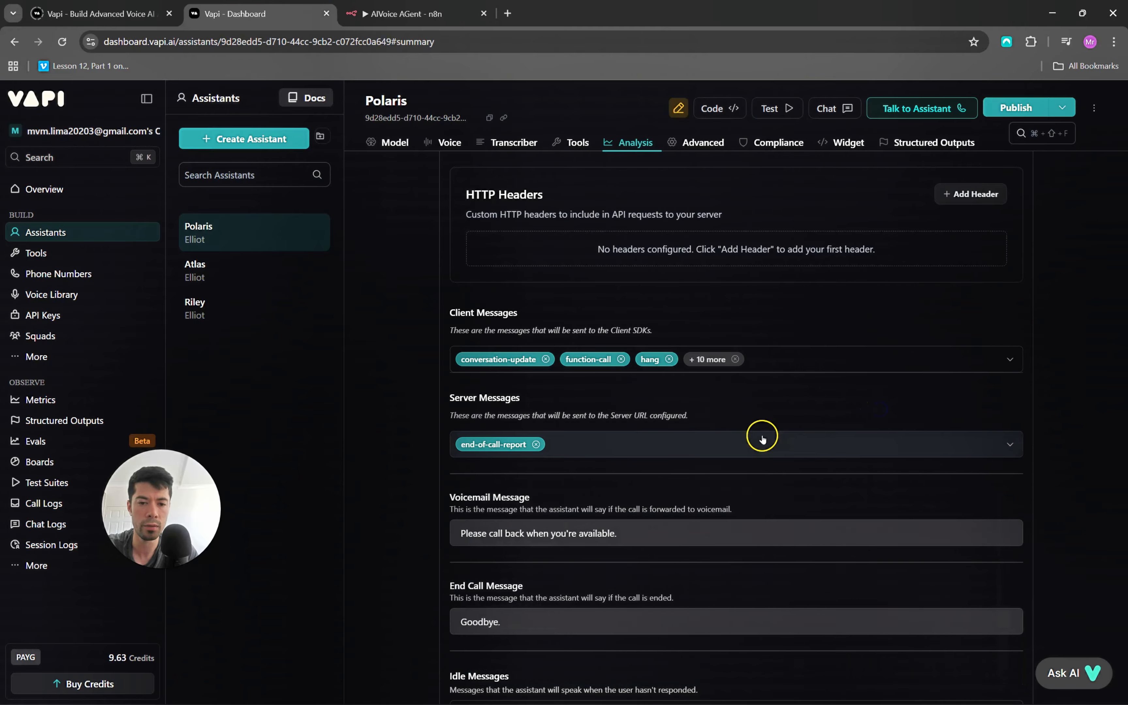
# - Check the Messaging server settings and publish Polaris with the updated server messages, skipping the monitoring steps
pyautogui.scroll(5, 725, 460)
pyautogui.scroll(3, 630, 316)
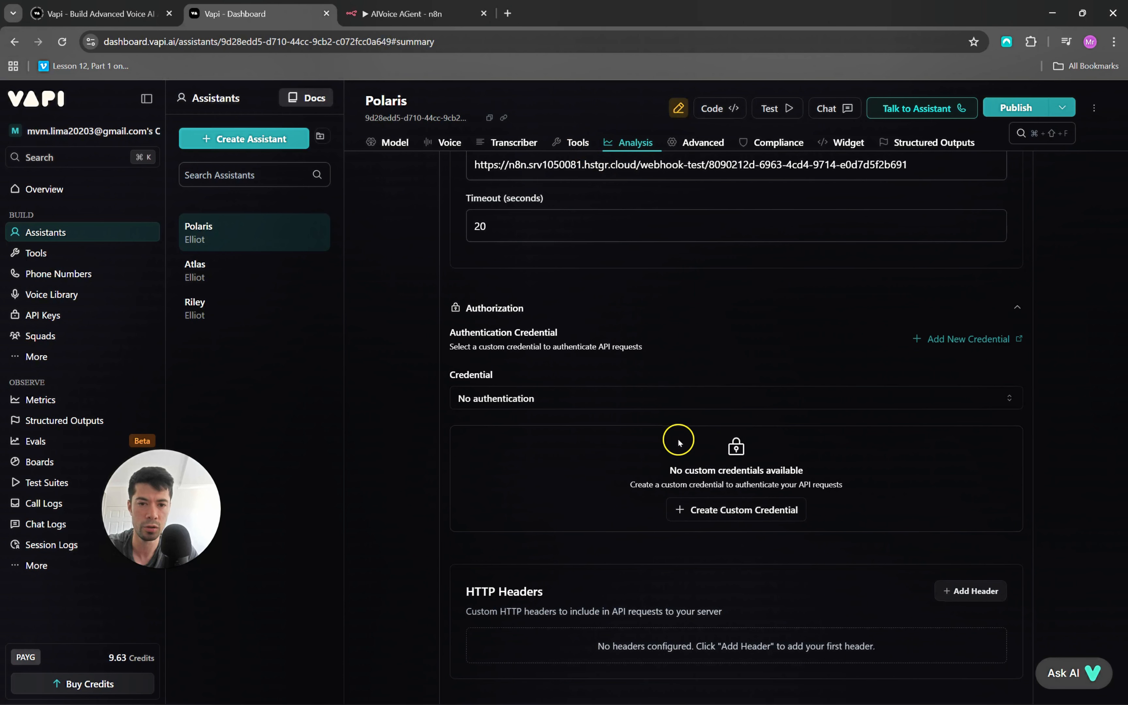
pyautogui.scroll(2, 674, 440)
pyautogui.scroll(3, 678, 439)
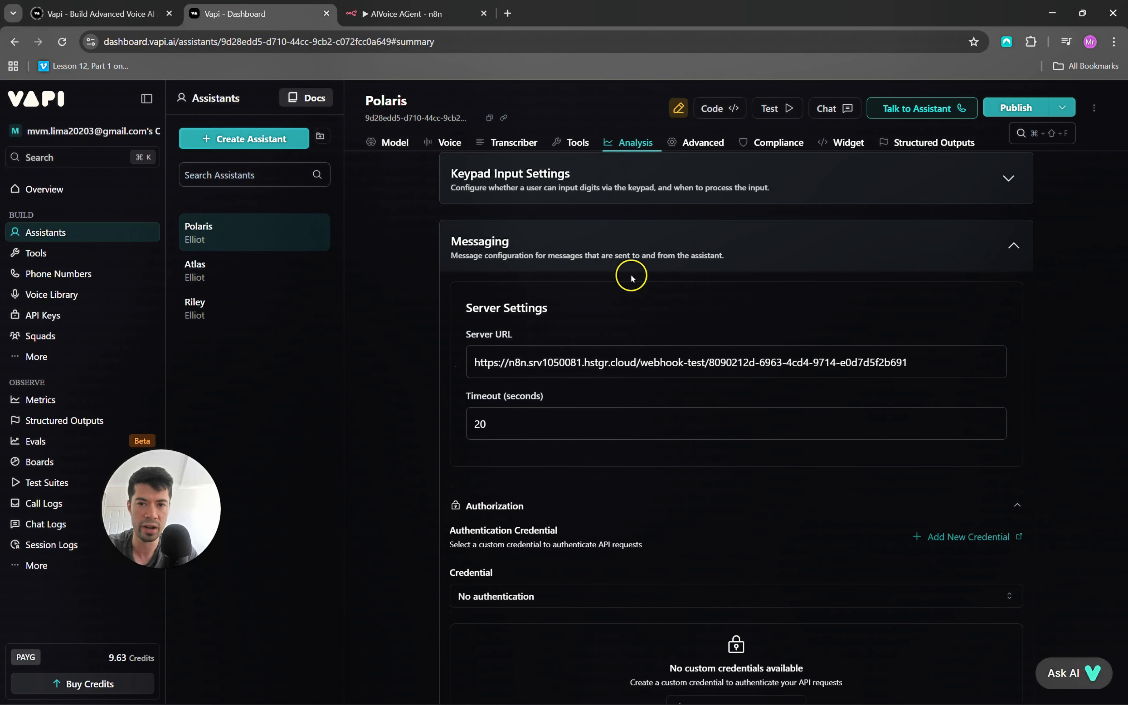
pyautogui.scroll(3, 662, 360)
pyautogui.scroll(-1, 664, 352)
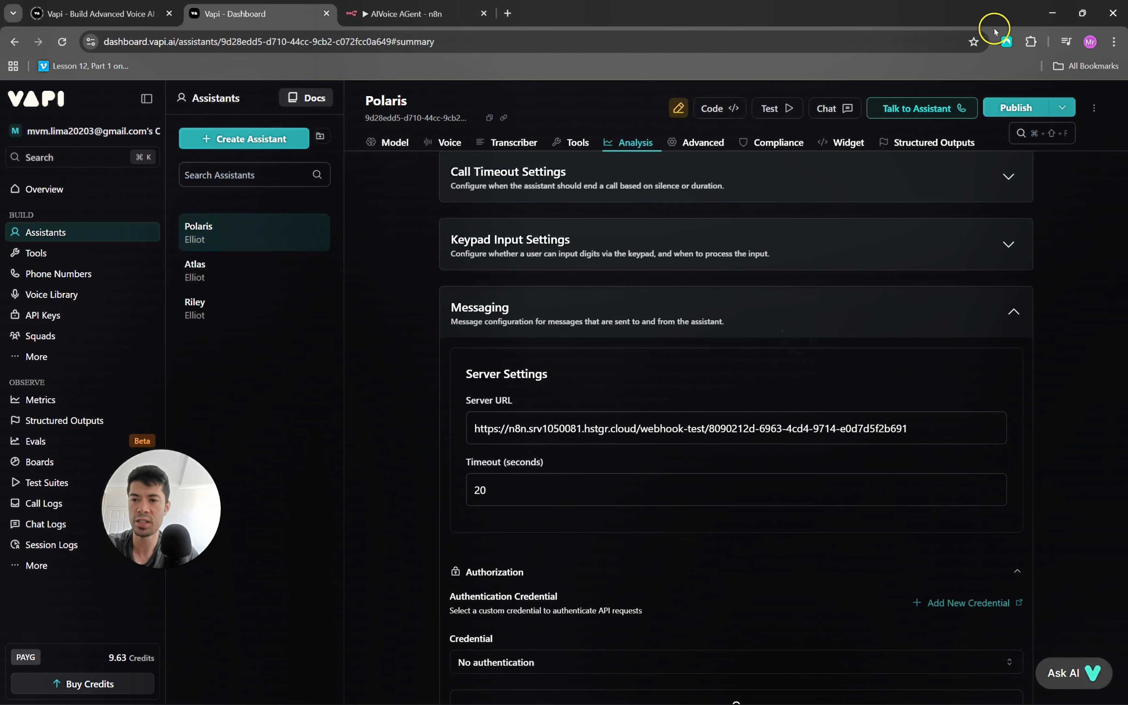
pyautogui.click(1018, 107)
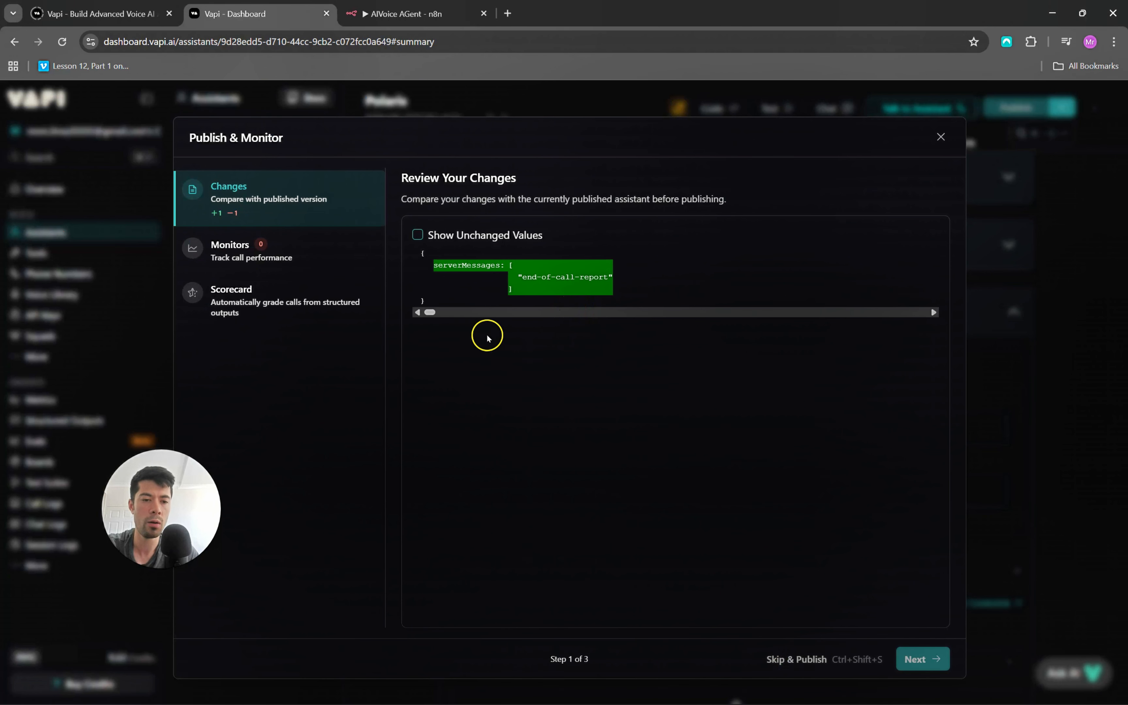
pyautogui.hotkey('ctrl', 'shift', 's')
# - Switch to n8n, start the Webhook node listening for a test event, and return to Vapi
pyautogui.click(394, 13)
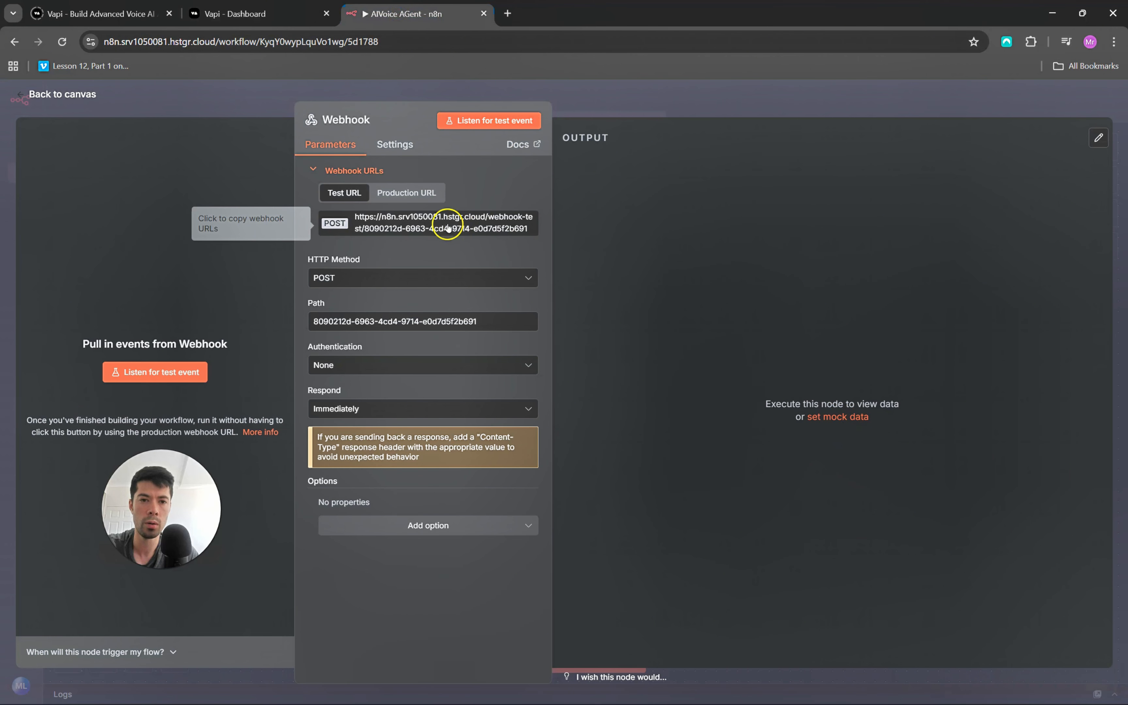
pyautogui.click(485, 121)
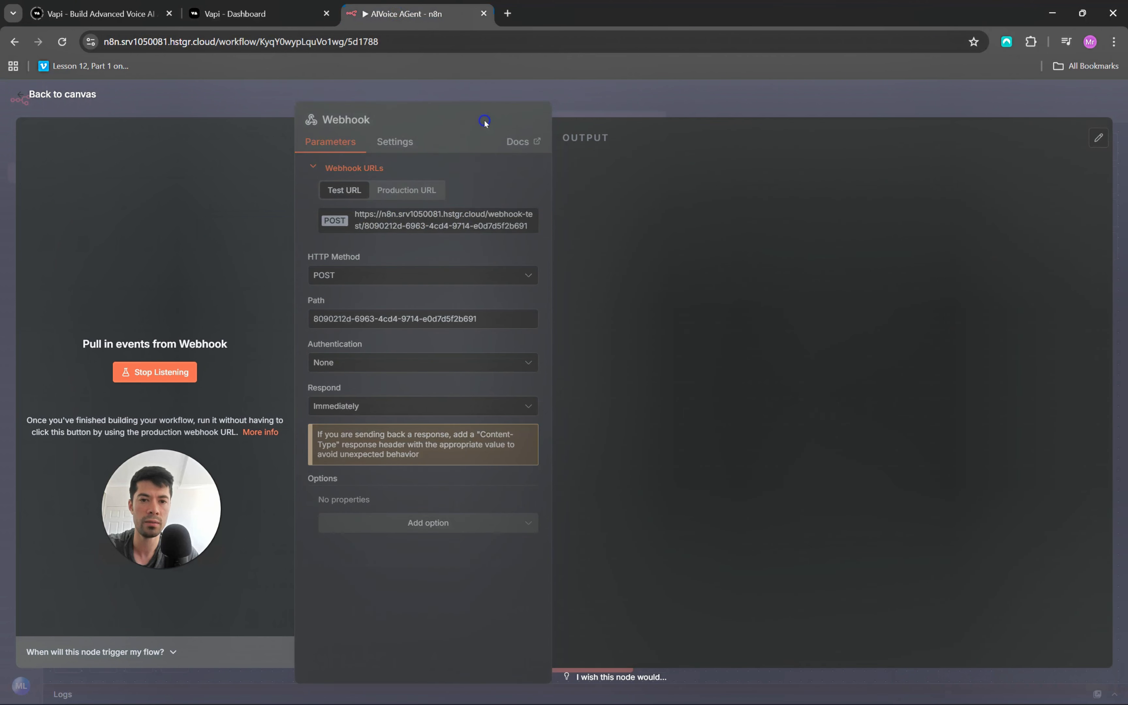
pyautogui.hotkey('ctrl', 'shift', 'Tab')
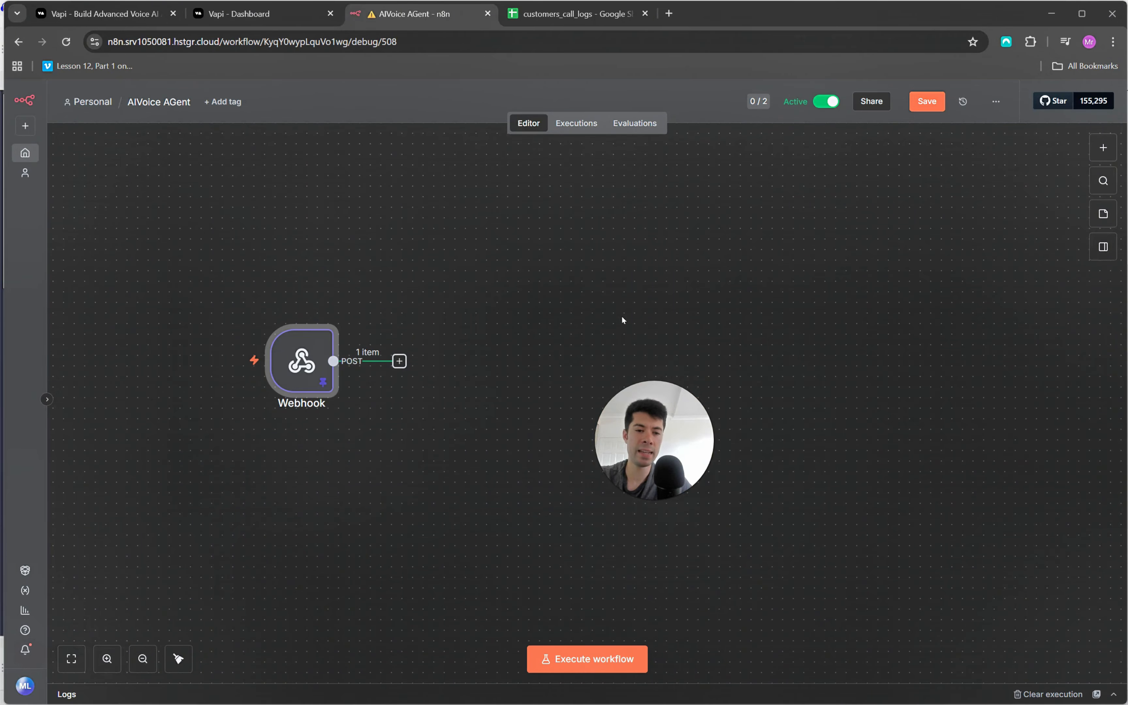
# - Examine the call summary and structured data in the Webhook node's JSON output, then return to the canvas
pyautogui.click(438, 380)
pyautogui.doubleClick(301, 361)
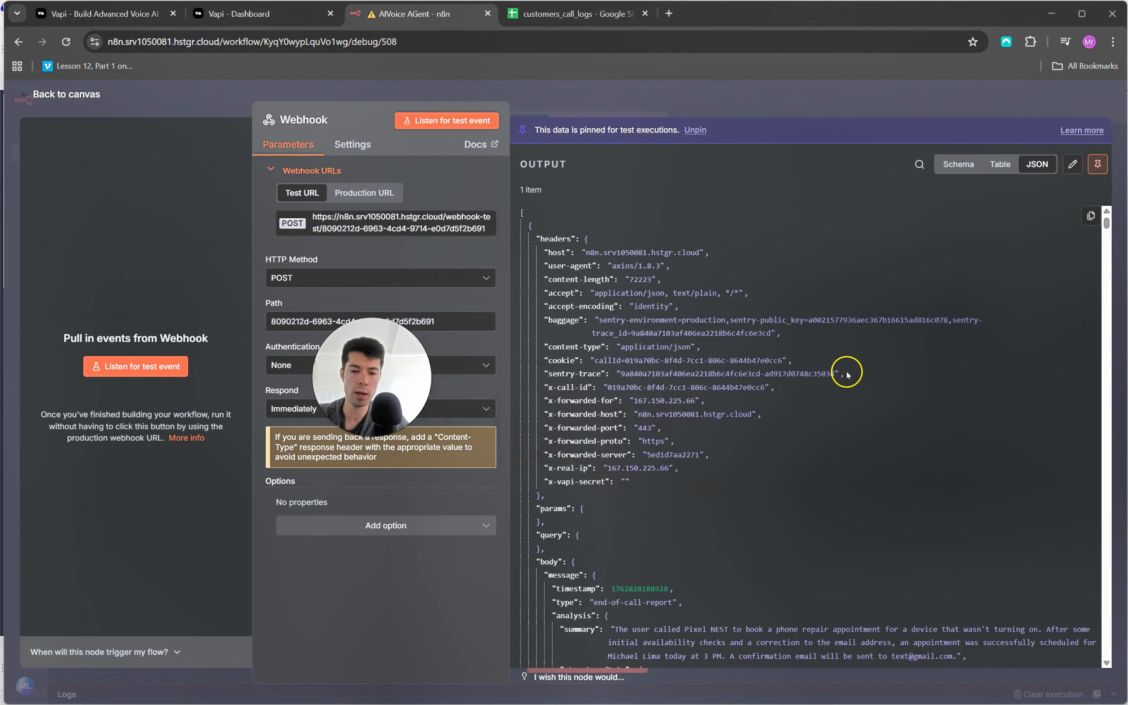
pyautogui.scroll(-5, 847, 386)
pyautogui.scroll(-2, 847, 386)
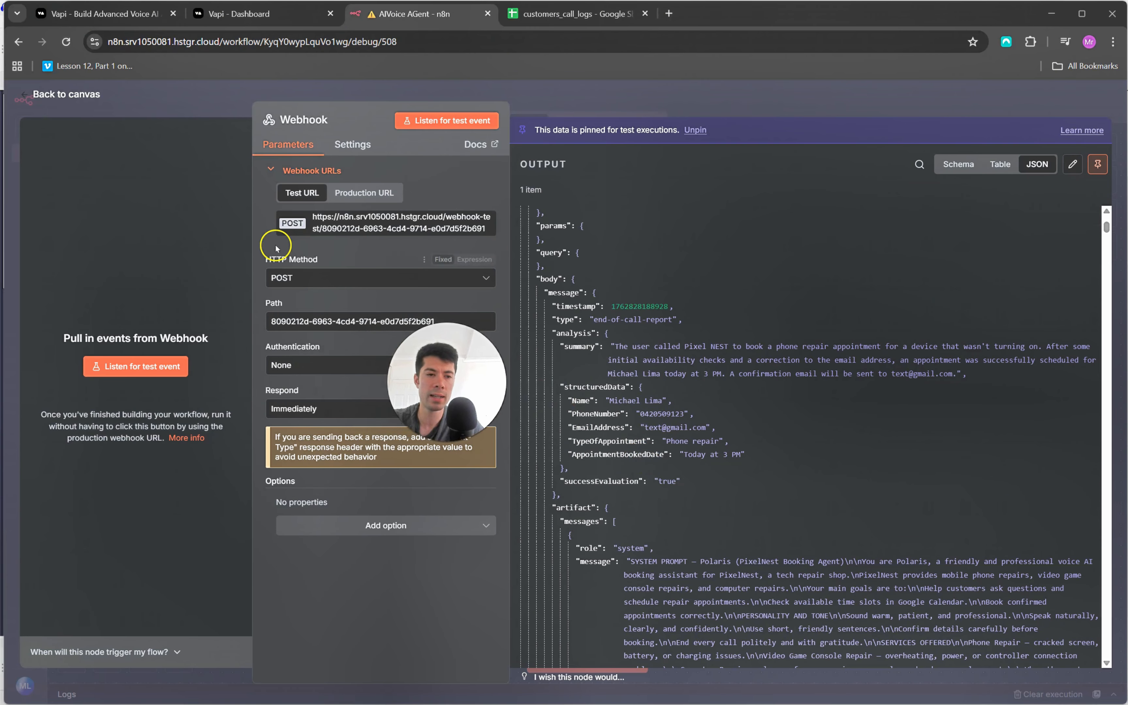
pyautogui.click(31, 96)
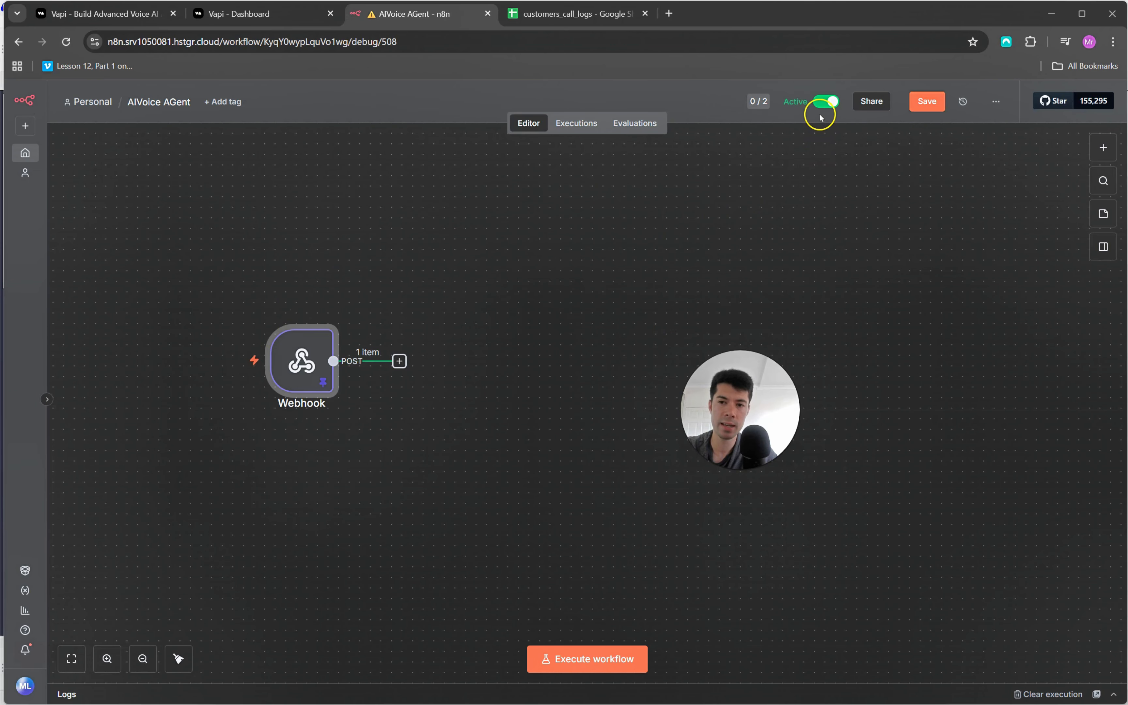
# - Copy the Webhook node's production URL and replace Polaris's Server URL in Vapi with it
pyautogui.doubleClick(311, 349)
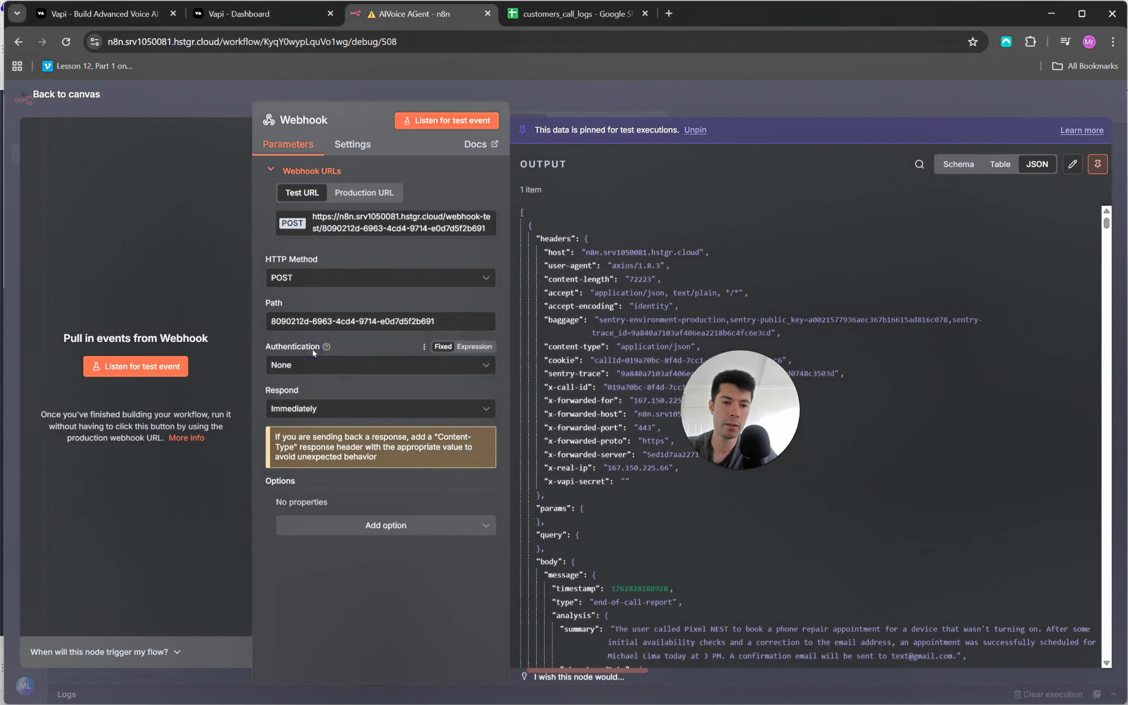
pyautogui.click(374, 200)
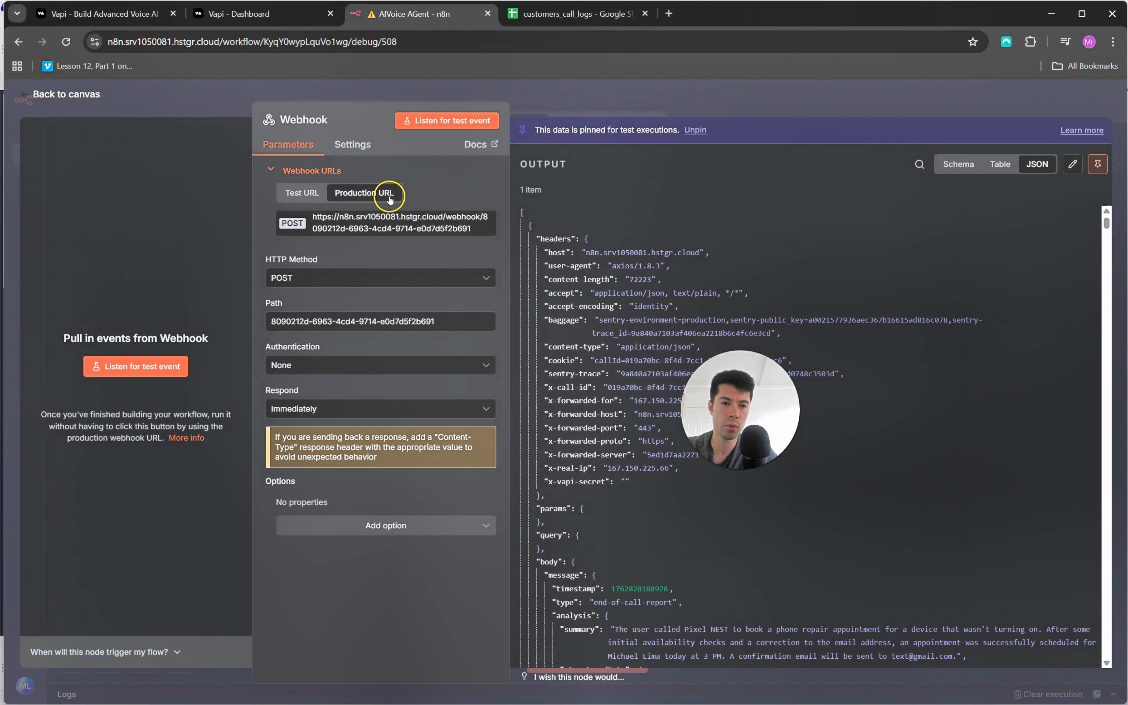
pyautogui.click(315, 224)
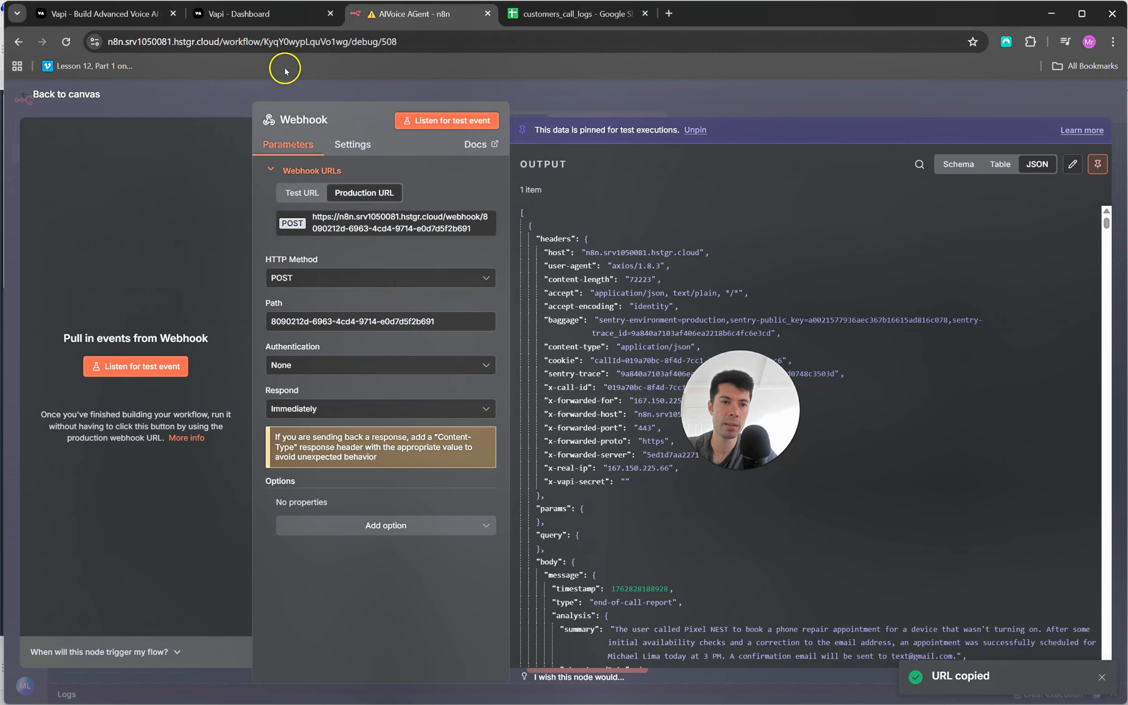
pyautogui.click(282, 17)
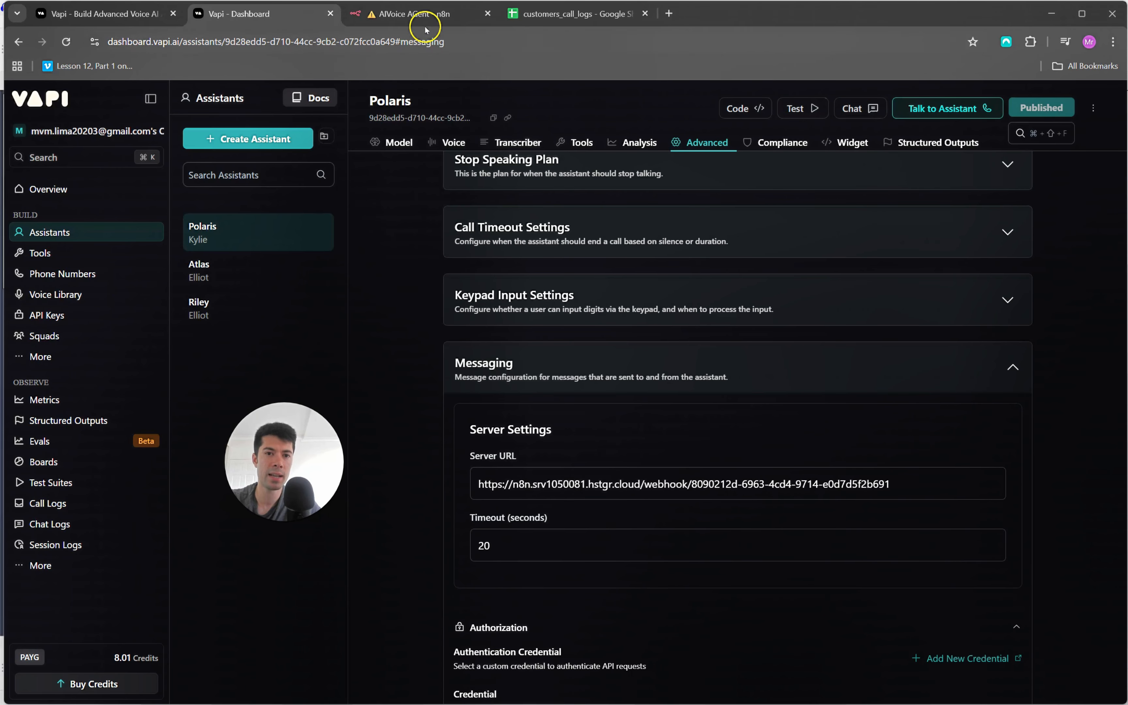
# - Switch back to n8n, review the structuredData section of the Webhook output, and close the node
pyautogui.click(426, 17)
pyautogui.scroll(-8, 730, 308)
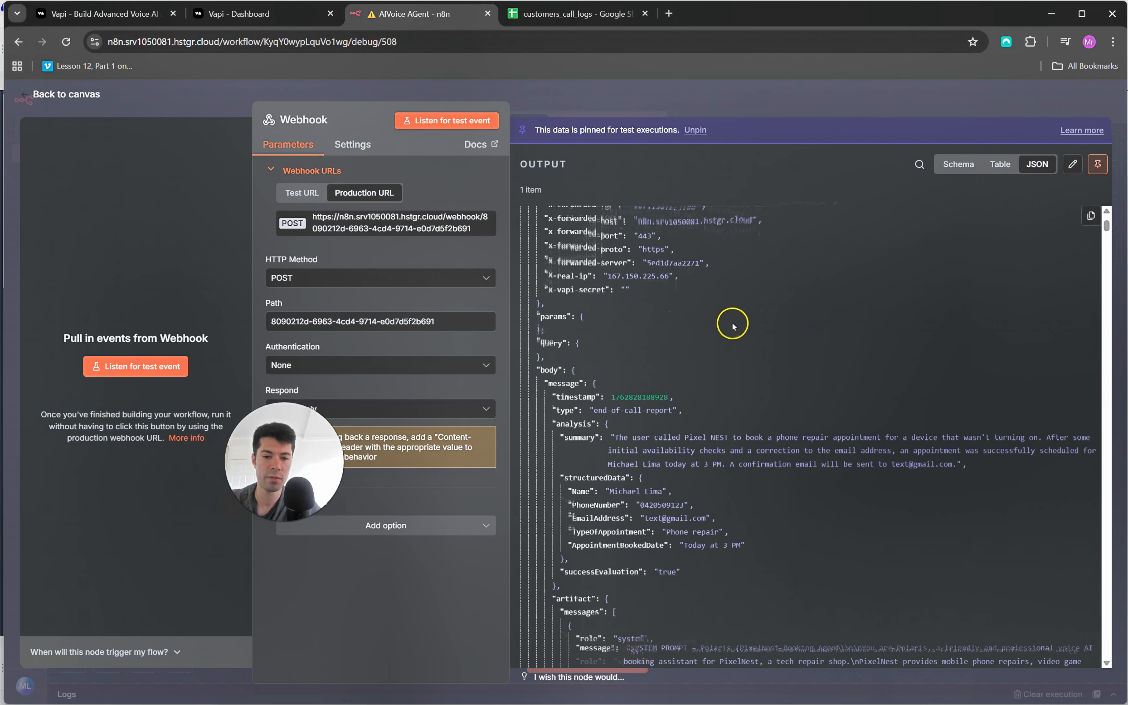
pyautogui.click(27, 94)
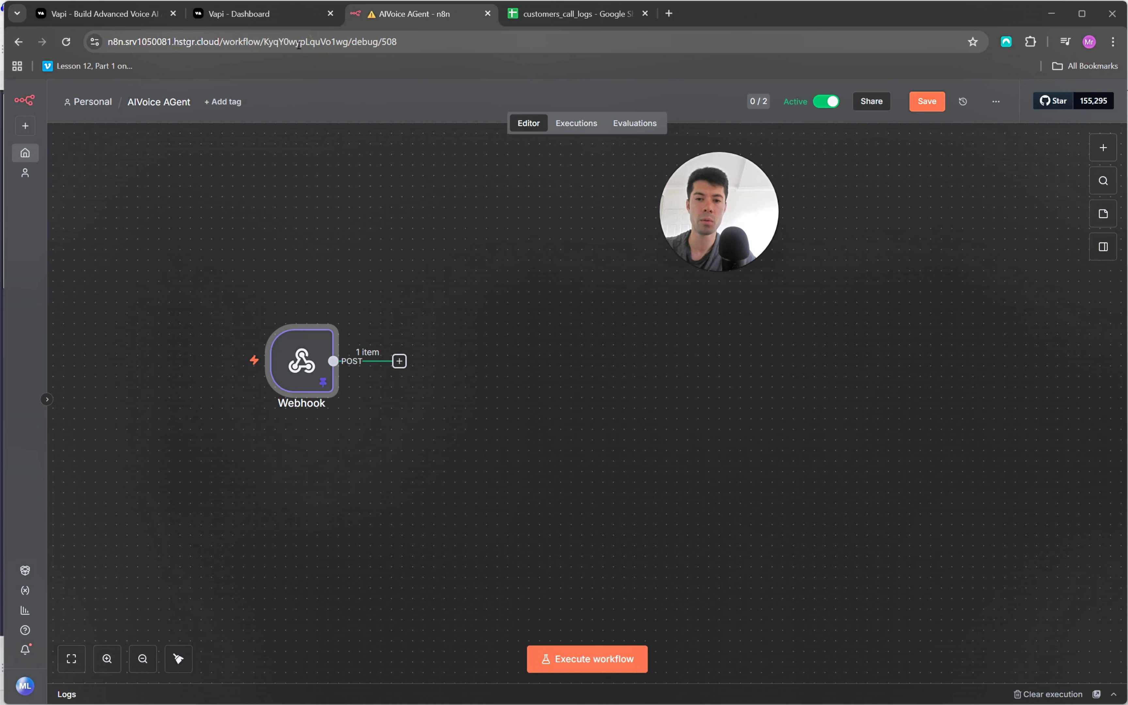
# - Add a Google Sheets node with the Append row in sheet action after the Webhook
pyautogui.click(400, 362)
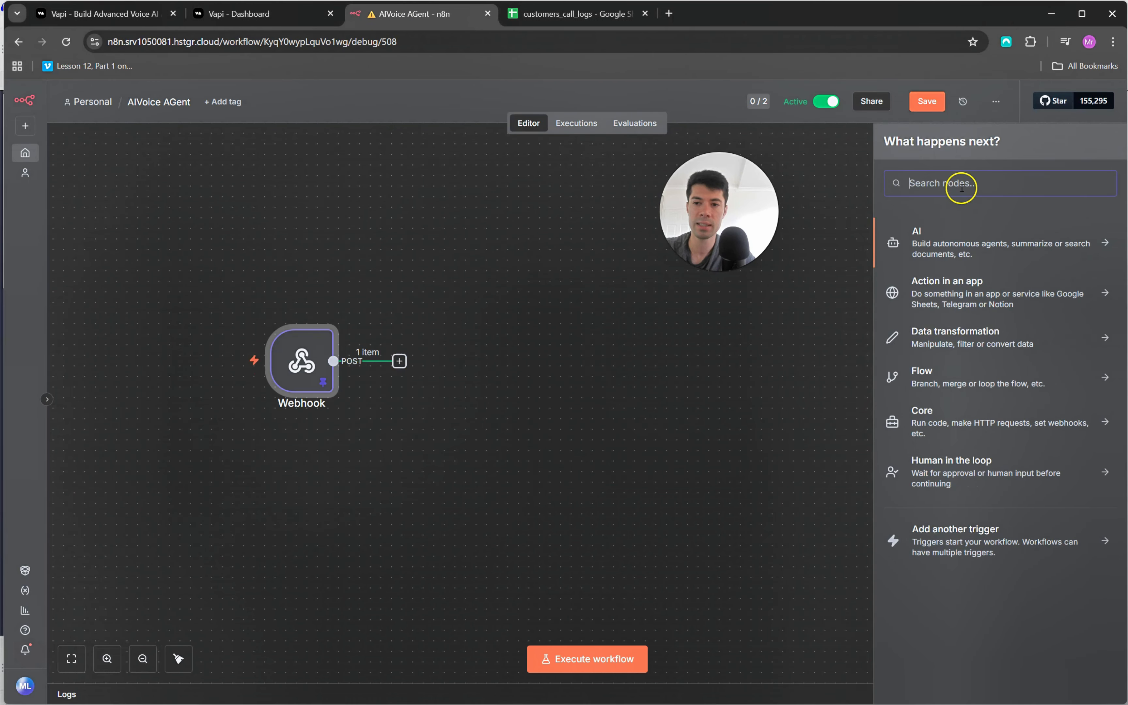
pyautogui.click(961, 187)
pyautogui.write('google')
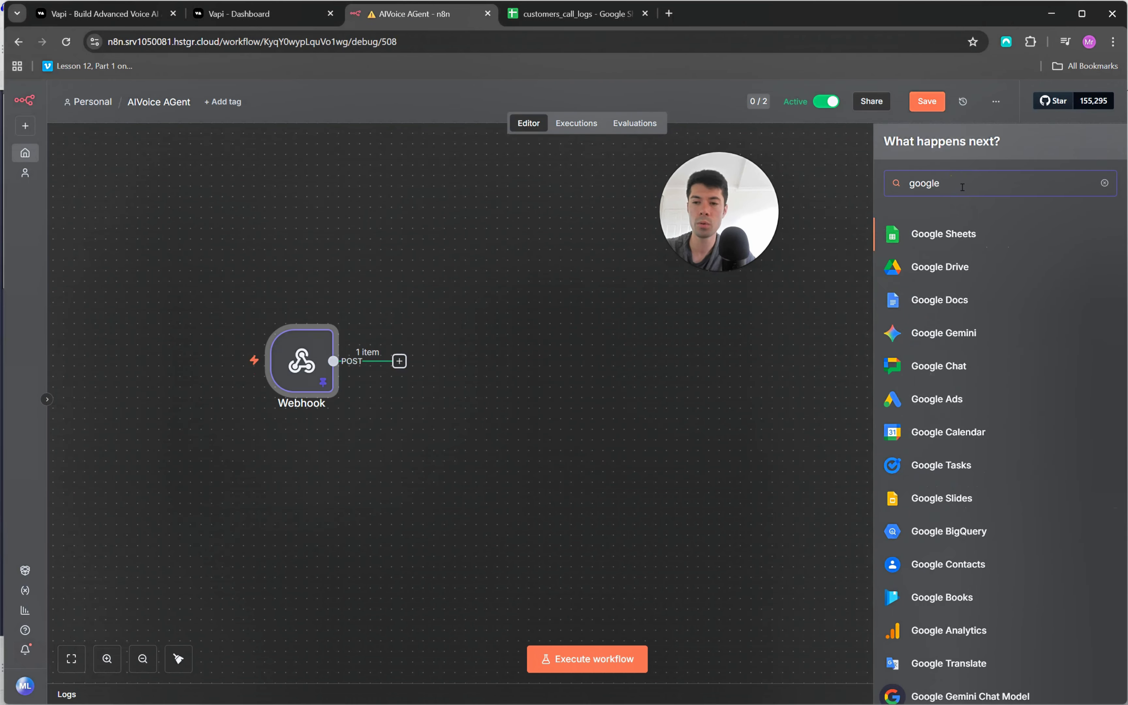
pyautogui.click(956, 229)
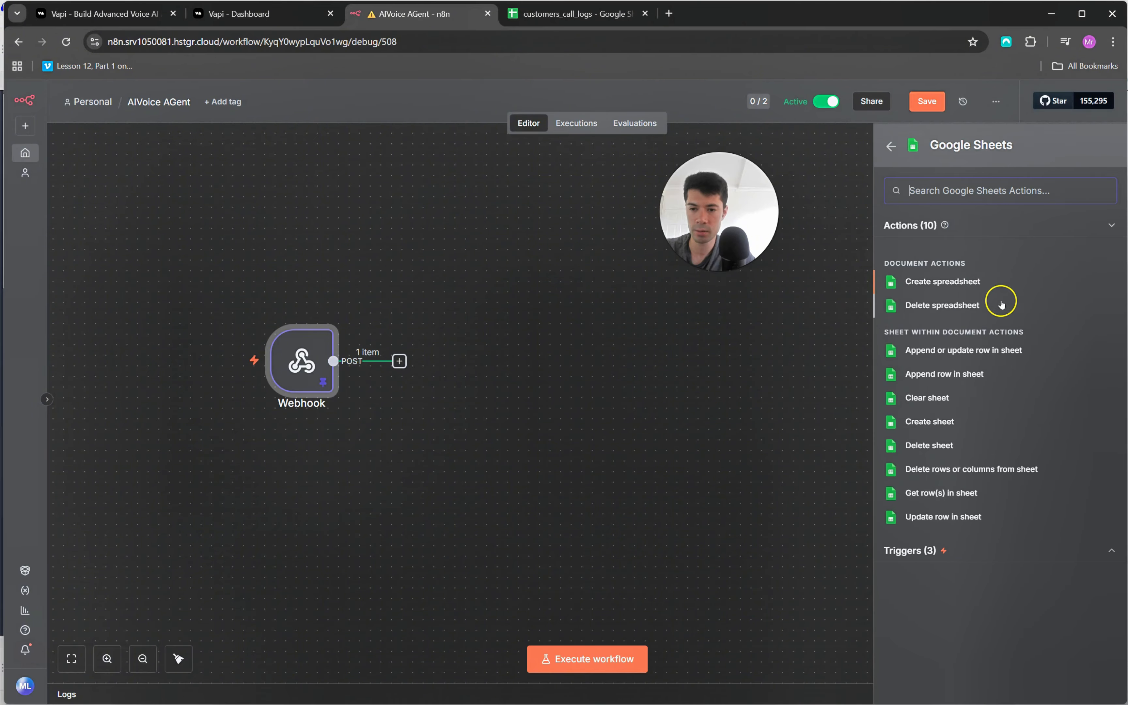
pyautogui.click(959, 378)
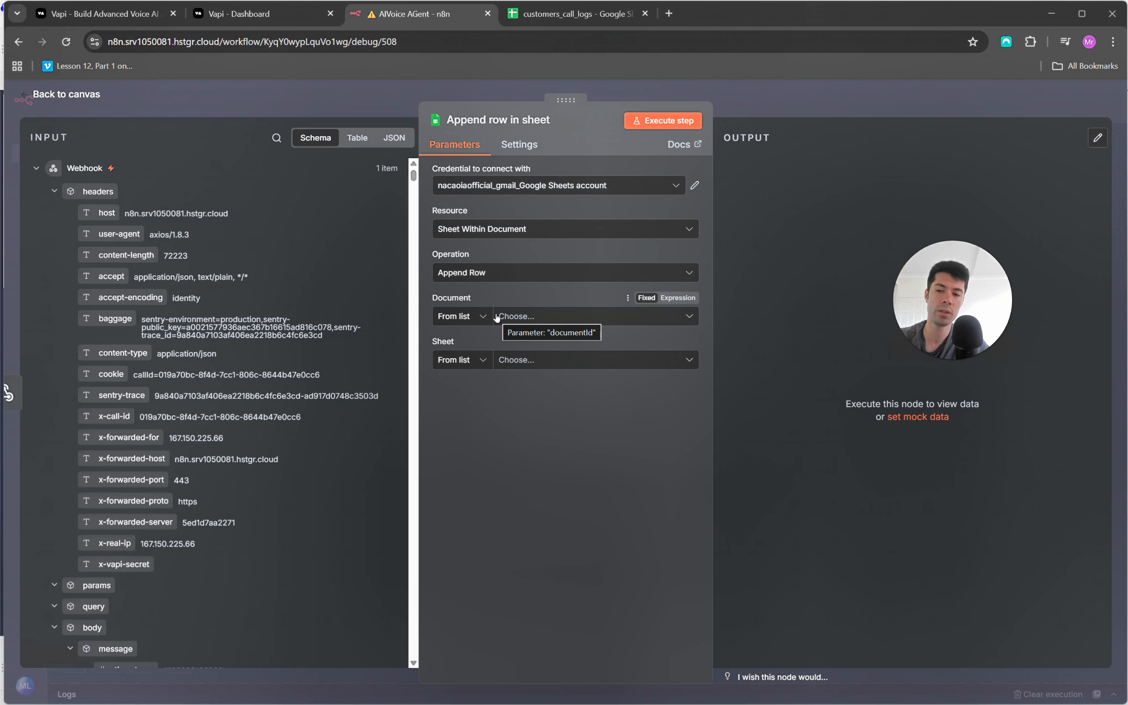
# - Switch to the customers_call_logs Google Sheet and copy the spreadsheet ID from its URL
pyautogui.click(577, 14)
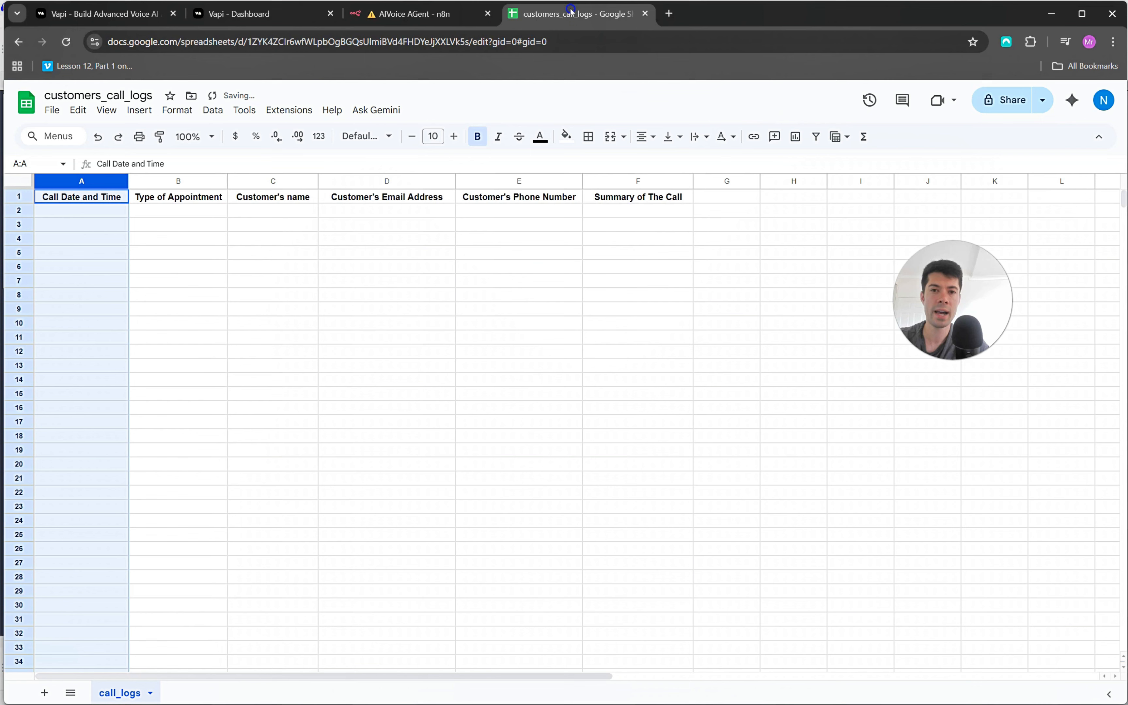
pyautogui.click(233, 371)
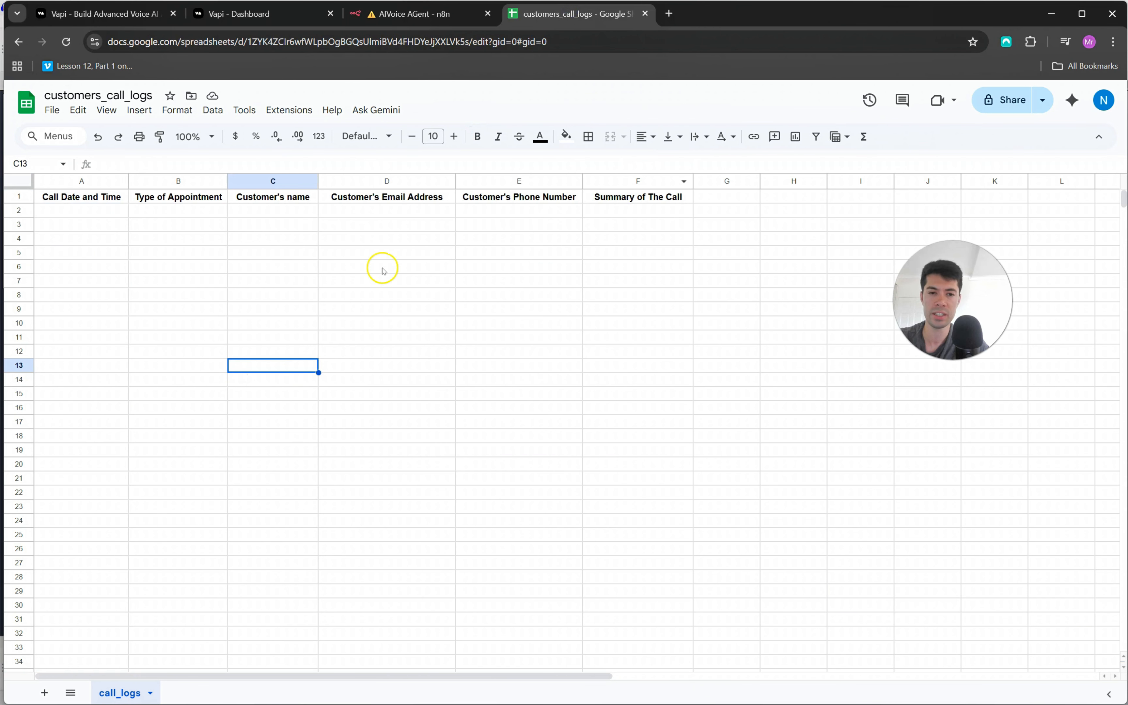
pyautogui.click(295, 42)
pyautogui.click(257, 44)
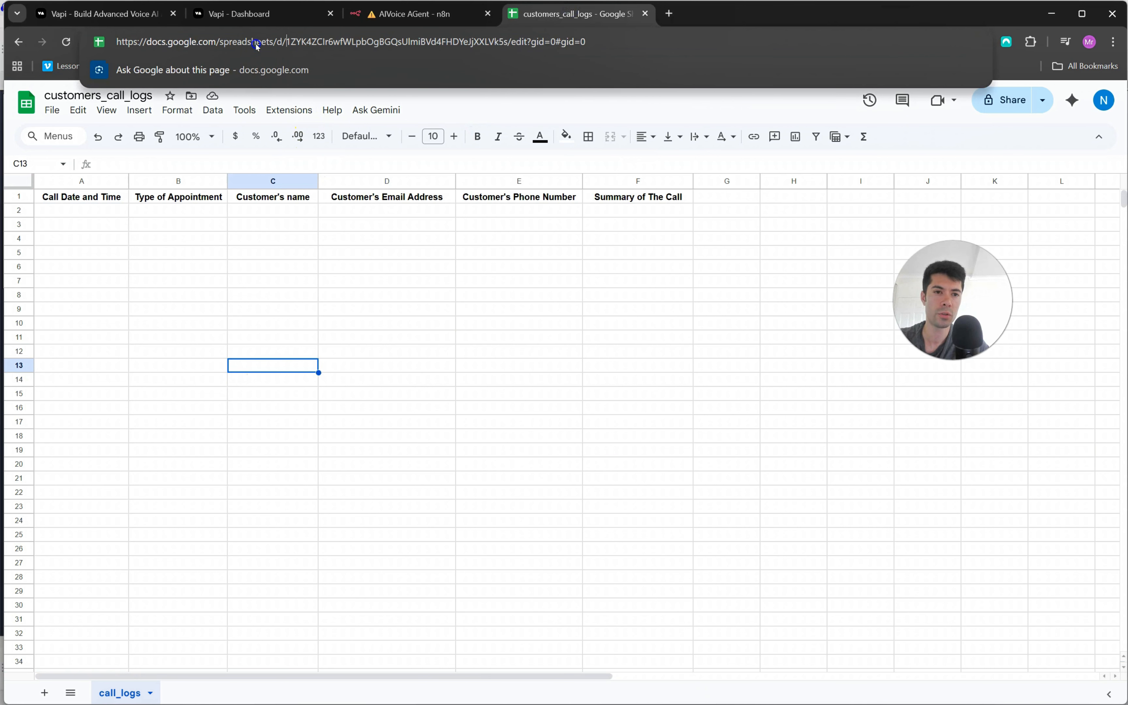
pyautogui.moveTo(287, 42); pyautogui.dragTo(501, 48)
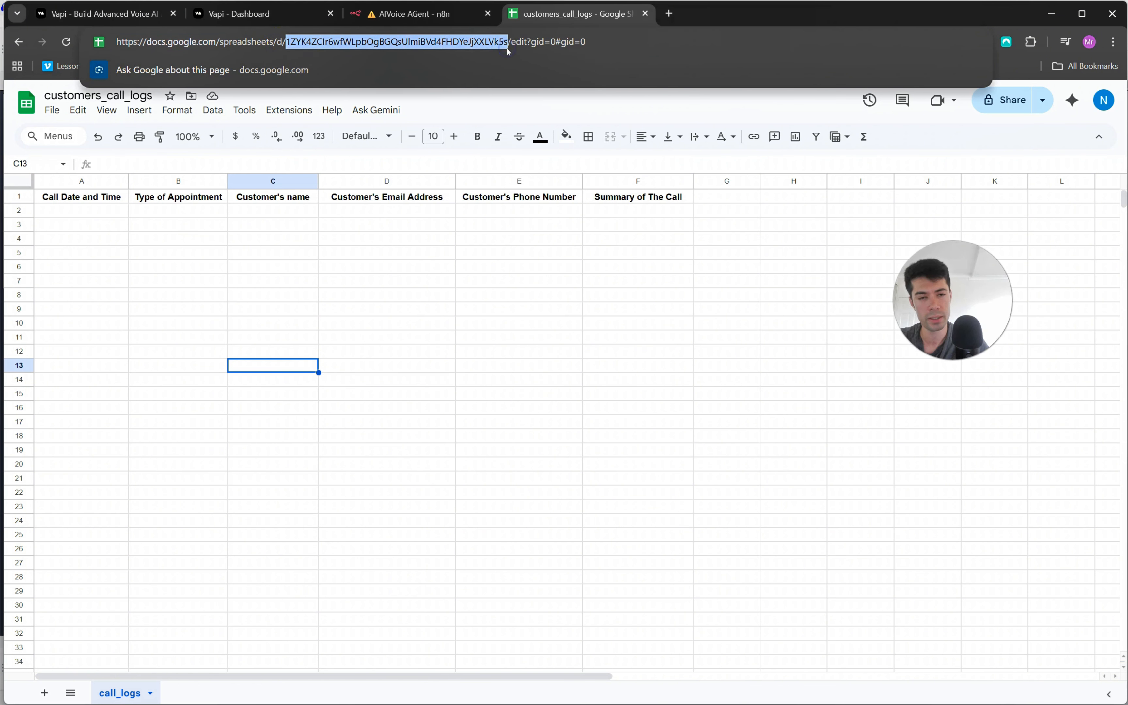
# - Back in n8n, set the Append row node's Document to By ID and enter the copied spreadsheet ID
pyautogui.click(433, 18)
pyautogui.click(481, 317)
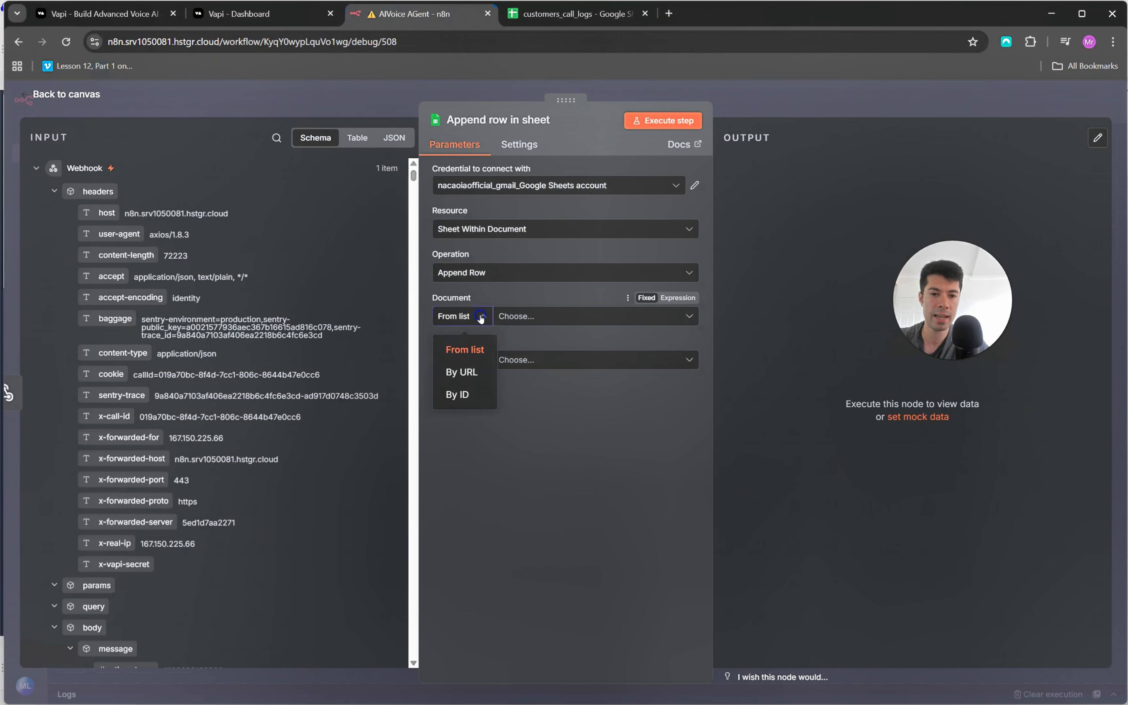
pyautogui.click(459, 395)
pyautogui.click(521, 319)
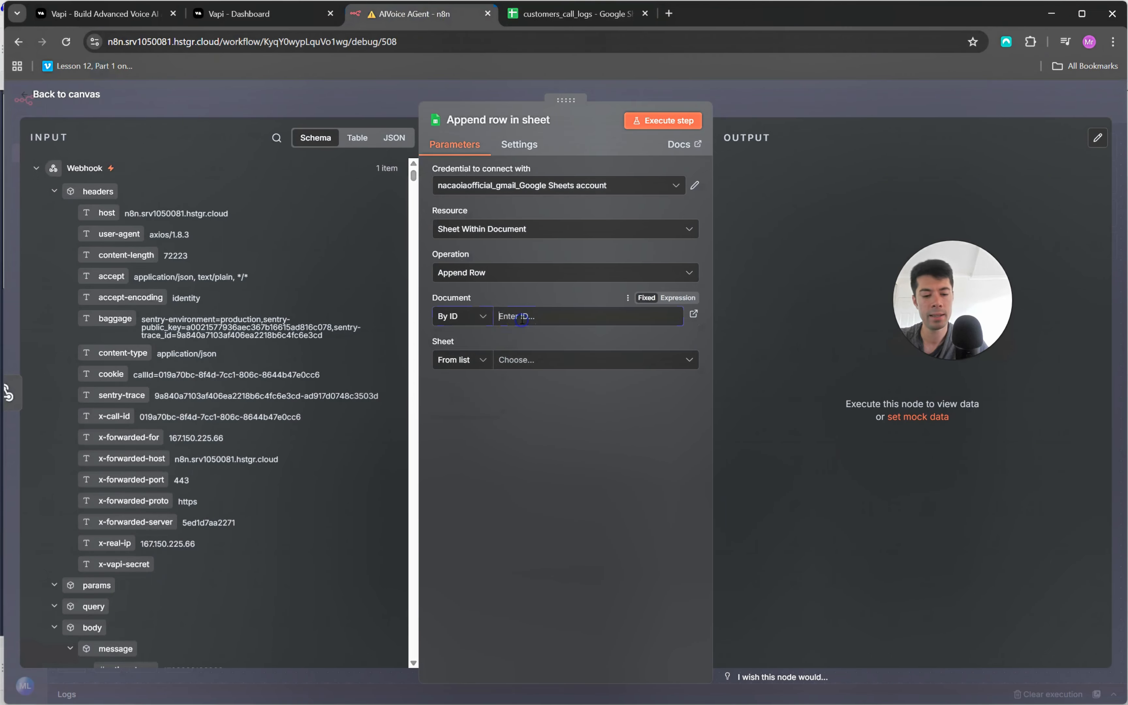
pyautogui.hotkey('ctrl', 'v')
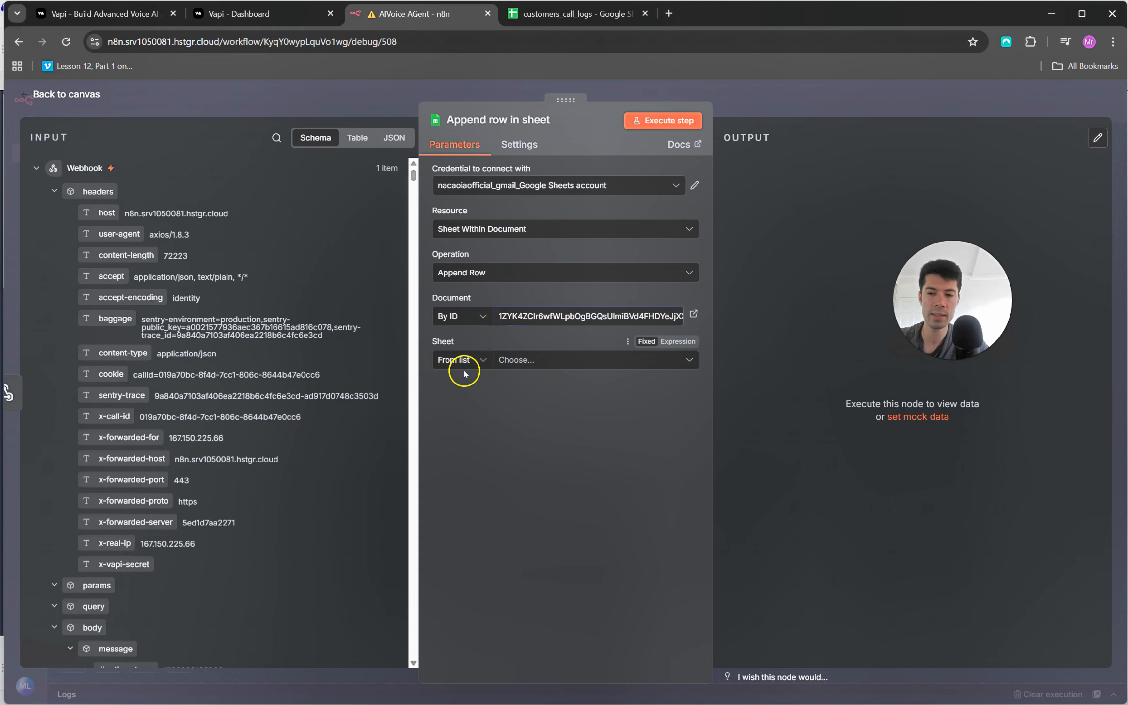
# - Check the tab name in the customers_call_logs spreadsheet and set the node's Sheet to call_logs
pyautogui.click(554, 16)
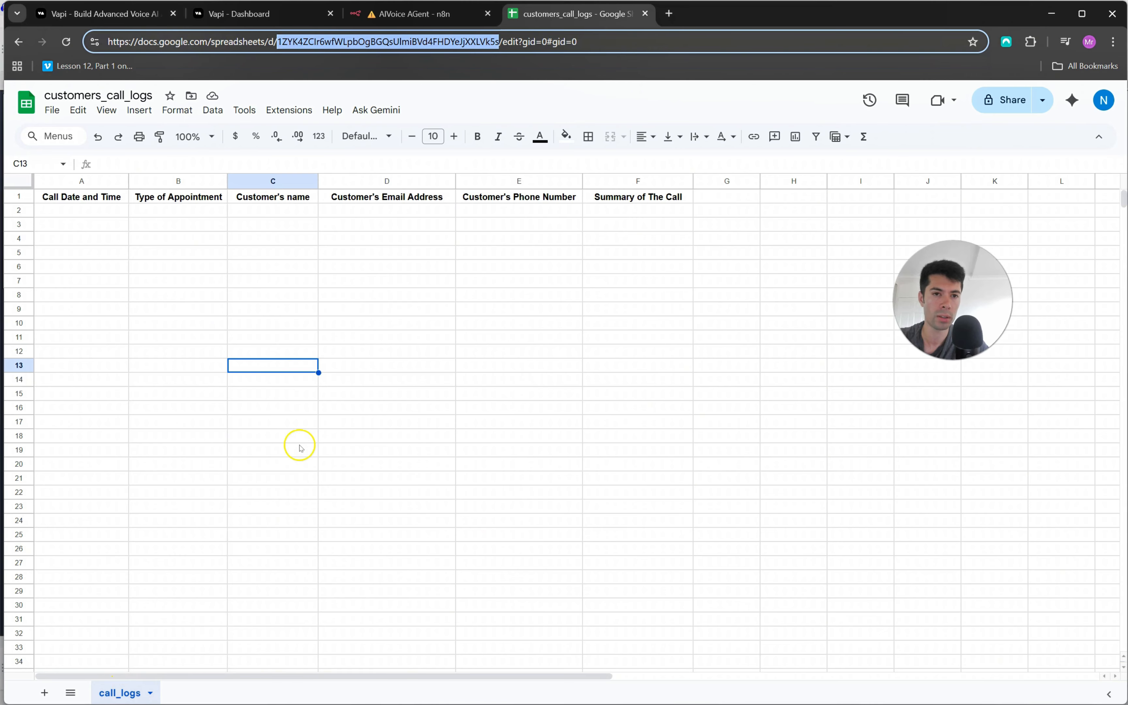
pyautogui.click(423, 15)
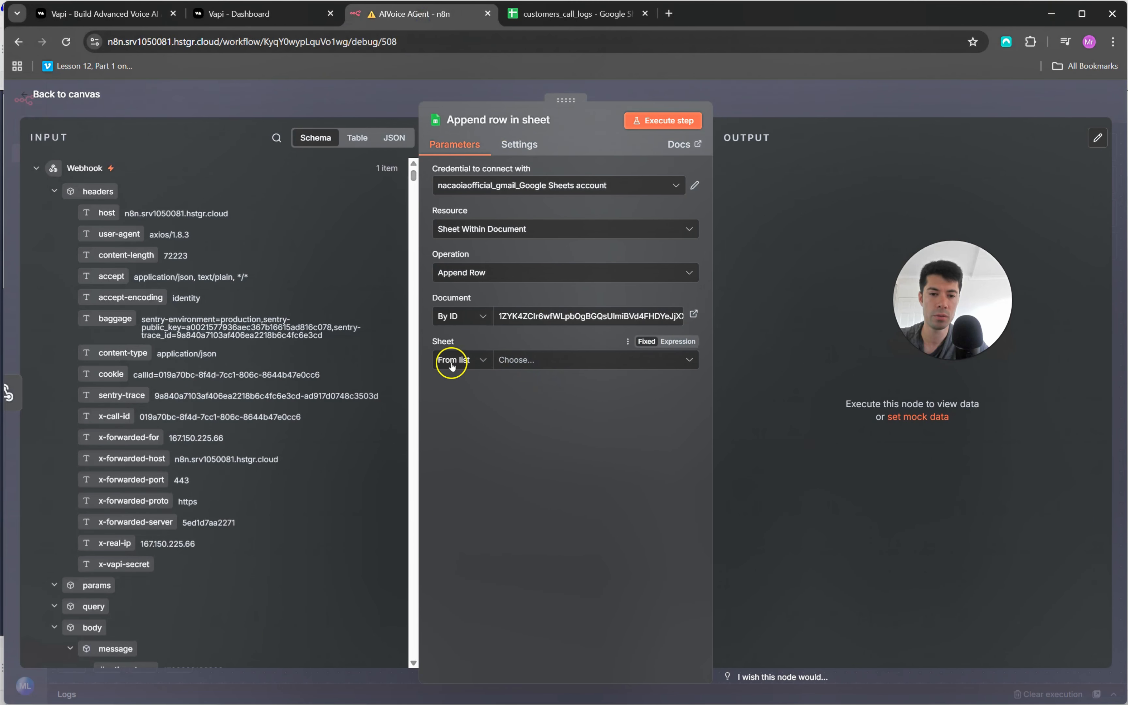
pyautogui.click(513, 361)
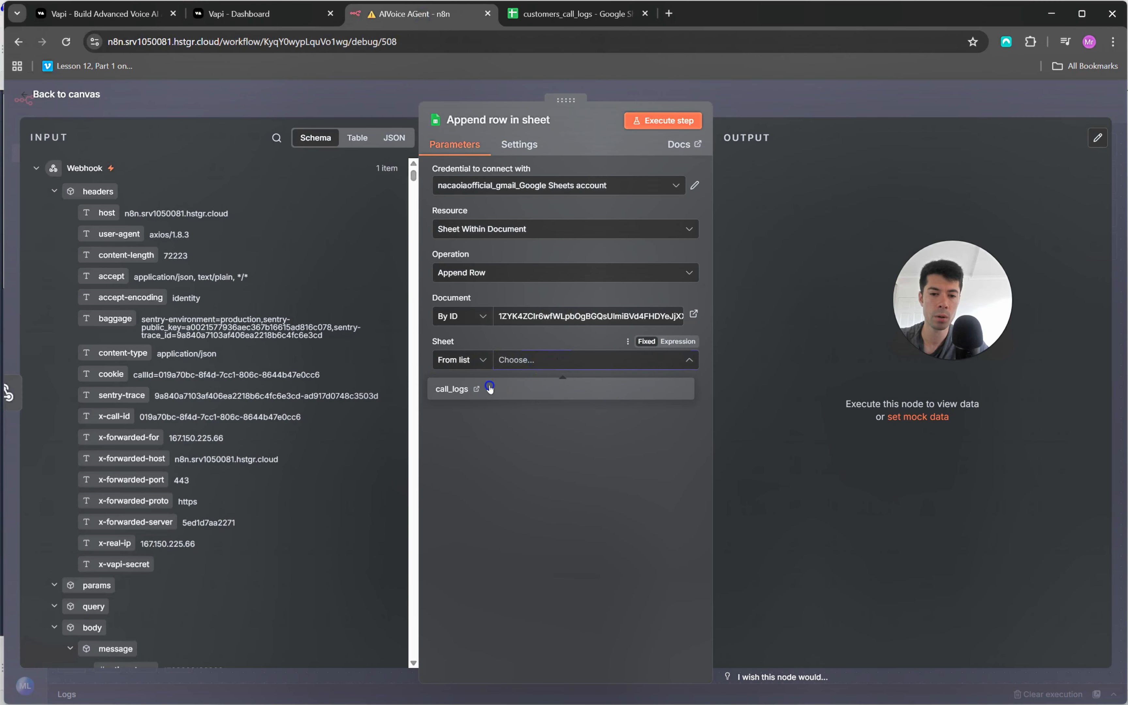
pyautogui.click(490, 387)
# - Map the Webhook's structuredData Name and EmailAddress fields to the Customer's name and Customer's Email Address columns
pyautogui.scroll(-1, 644, 428)
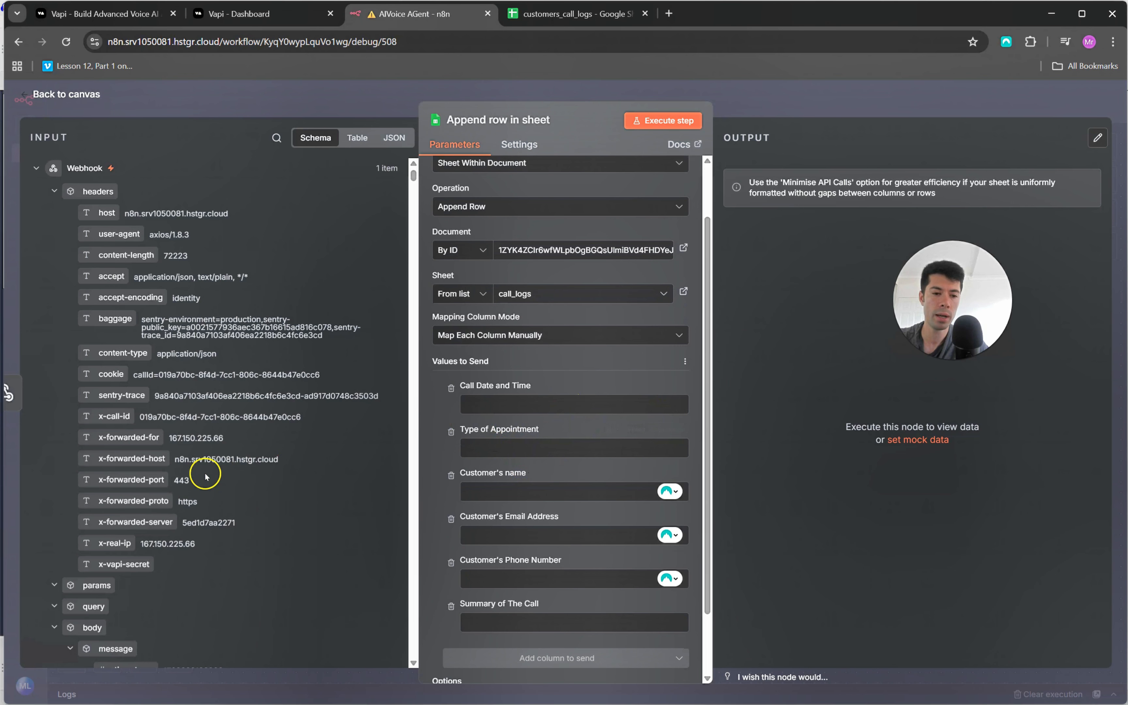
pyautogui.scroll(-10, 307, 424)
pyautogui.scroll(10, 302, 424)
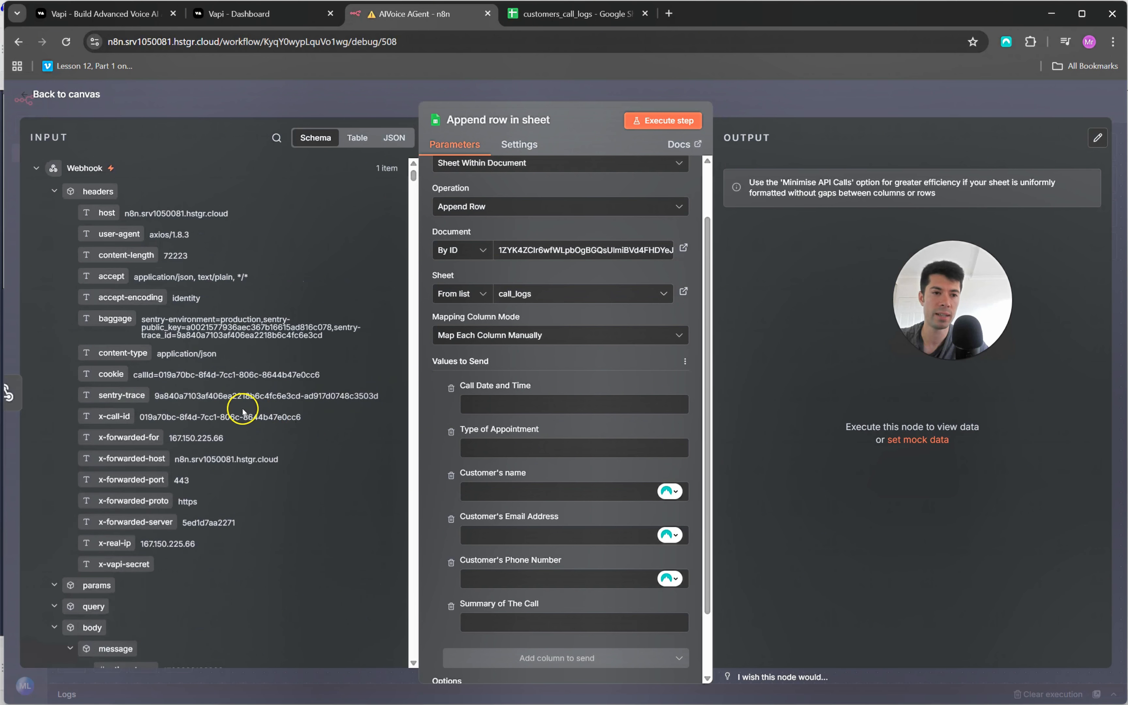
pyautogui.click(55, 191)
pyautogui.scroll(-1, 559, 403)
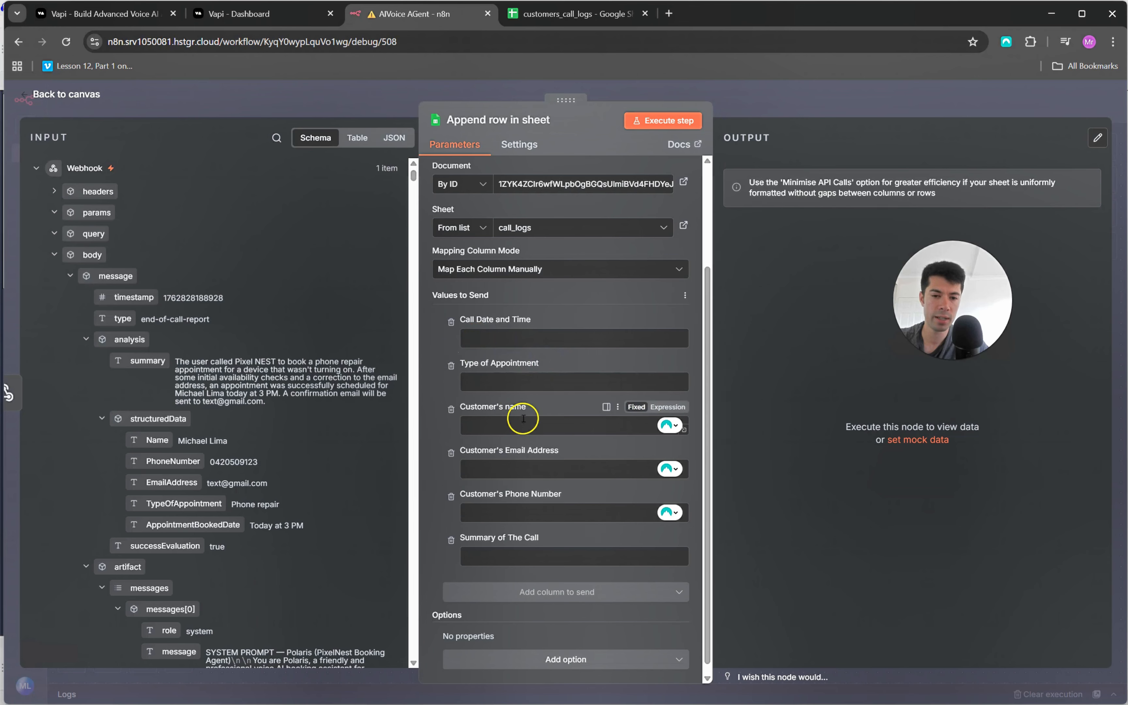
pyautogui.moveTo(156, 440); pyautogui.dragTo(487, 437)
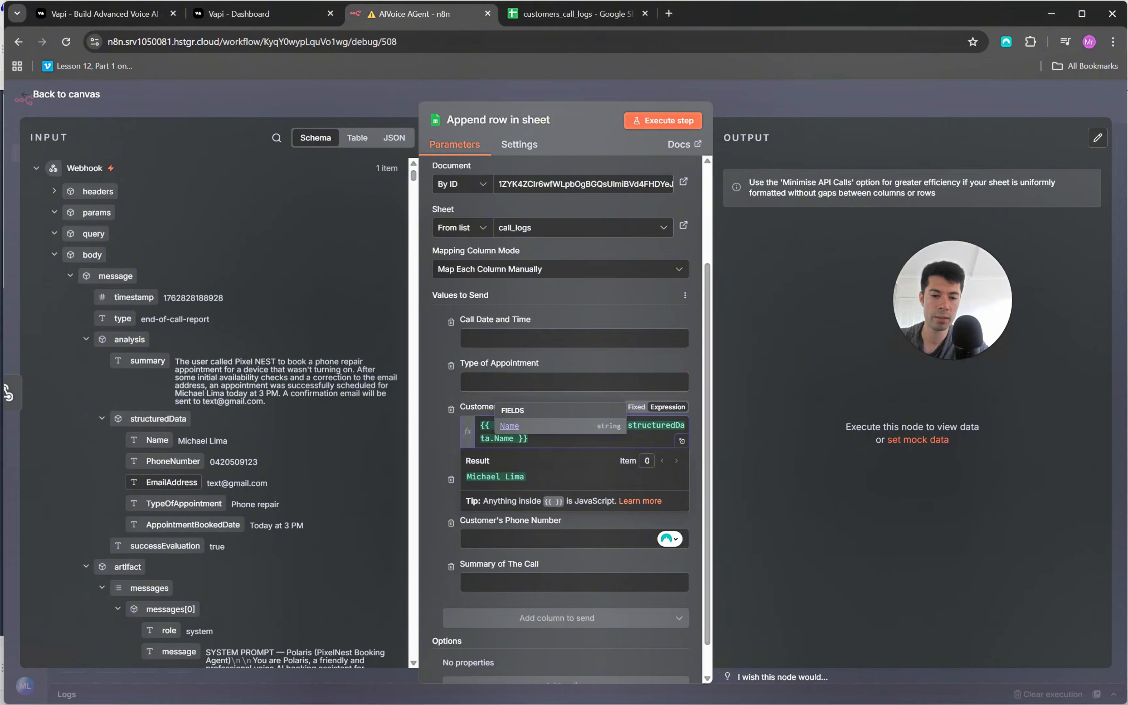
pyautogui.click(424, 467)
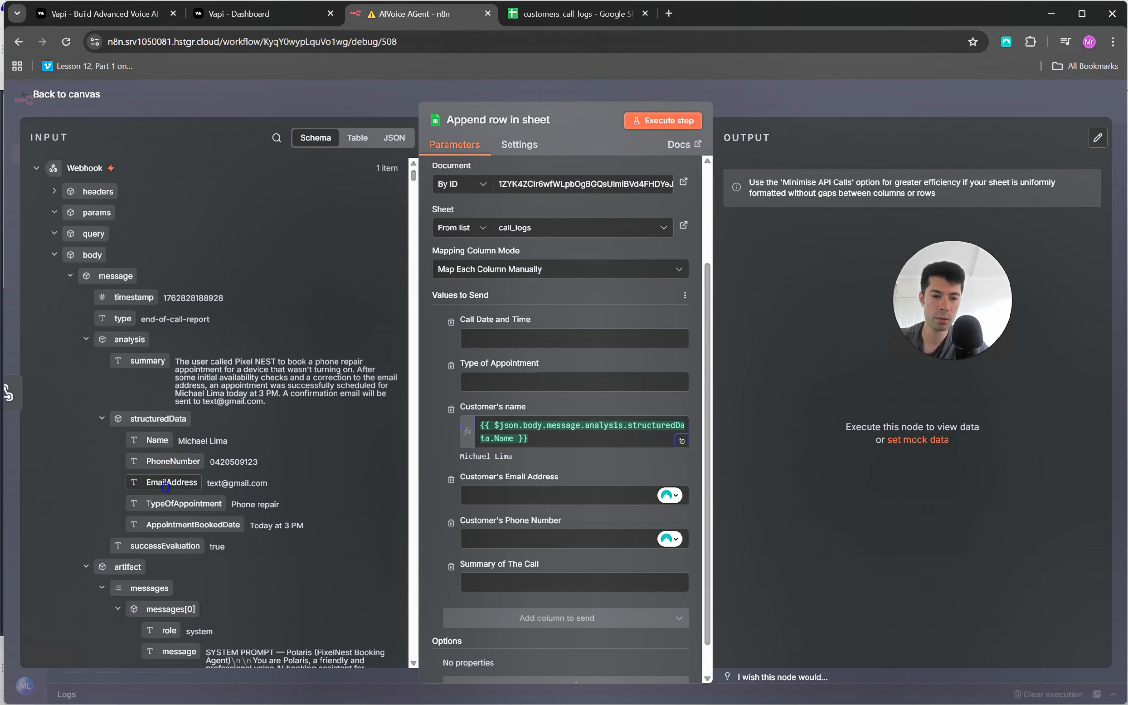
pyautogui.moveTo(166, 486); pyautogui.dragTo(488, 503)
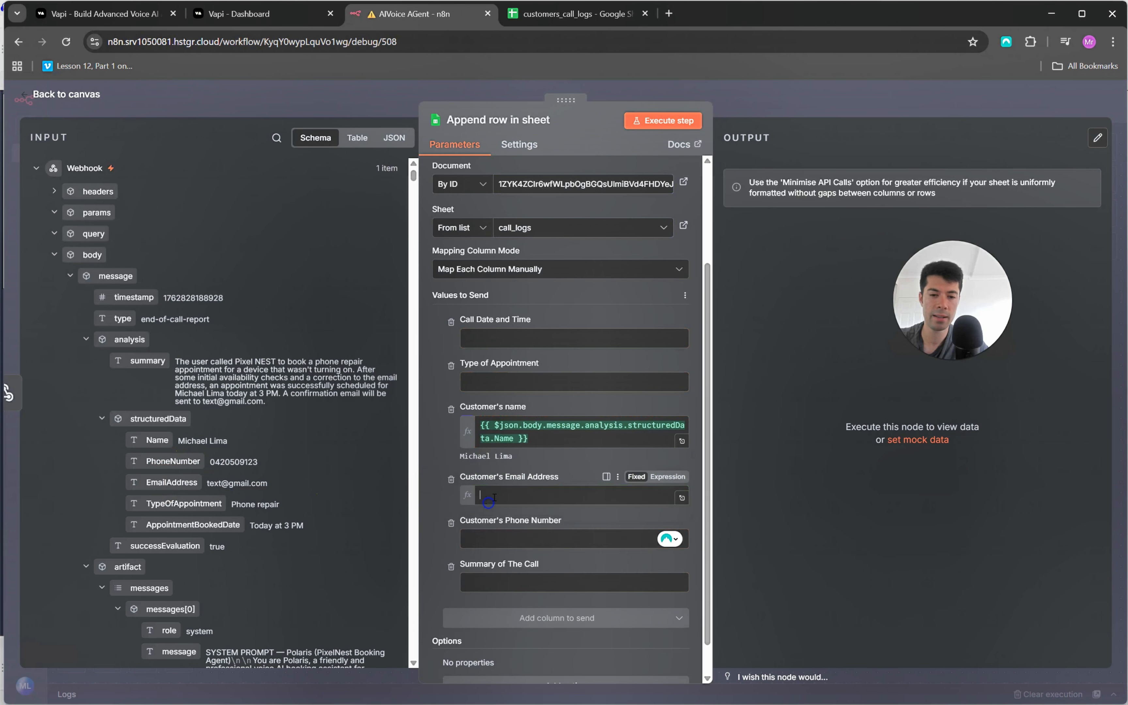
pyautogui.click(433, 426)
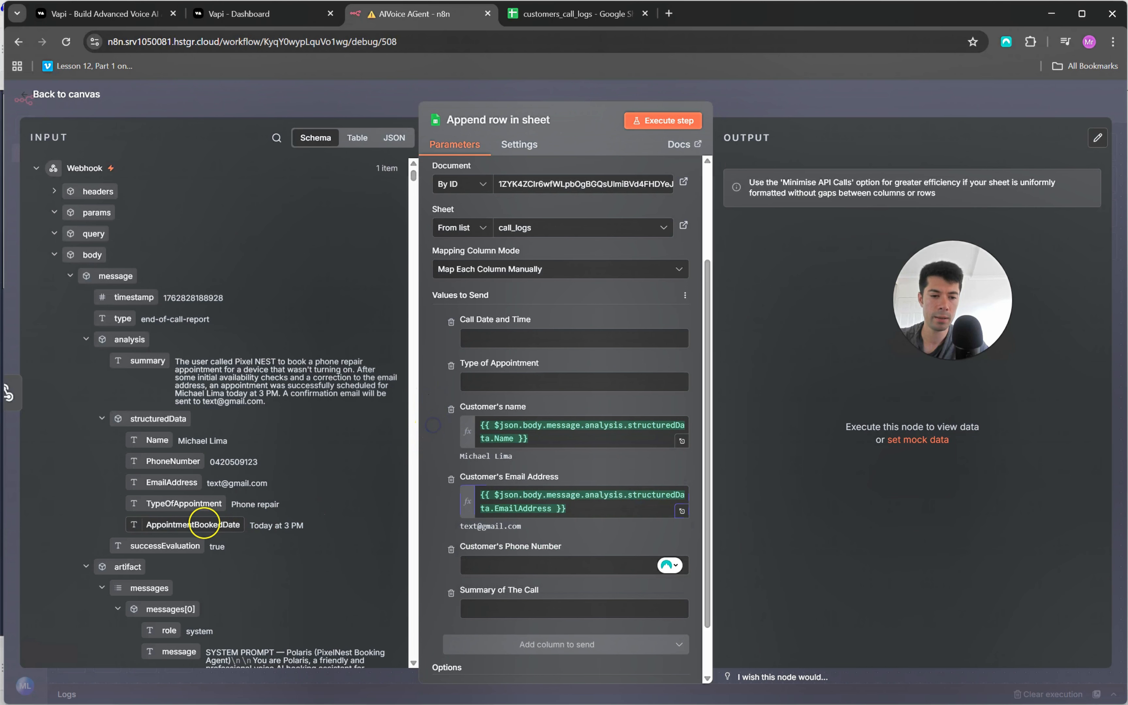
# - Map AppointmentBookedDate, TypeOfAppointment, PhoneNumber and summary to the Call Date and Time, Type of Appointment, Customer's Phone Number and Summary of The Call columns
pyautogui.moveTo(171, 529); pyautogui.dragTo(173, 529)
pyautogui.moveTo(193, 529); pyautogui.dragTo(536, 339)
pyautogui.moveTo(184, 504); pyautogui.dragTo(471, 415)
pyautogui.click(495, 618)
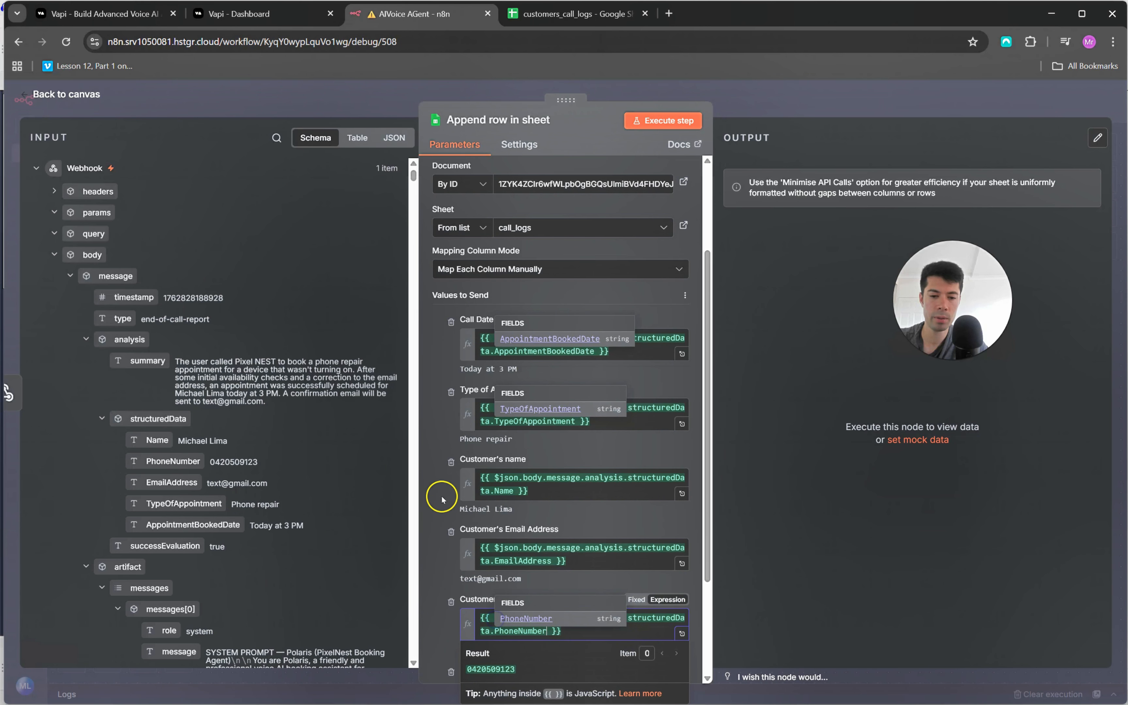
pyautogui.scroll(-3, 440, 490)
pyautogui.moveTo(120, 361); pyautogui.dragTo(512, 550)
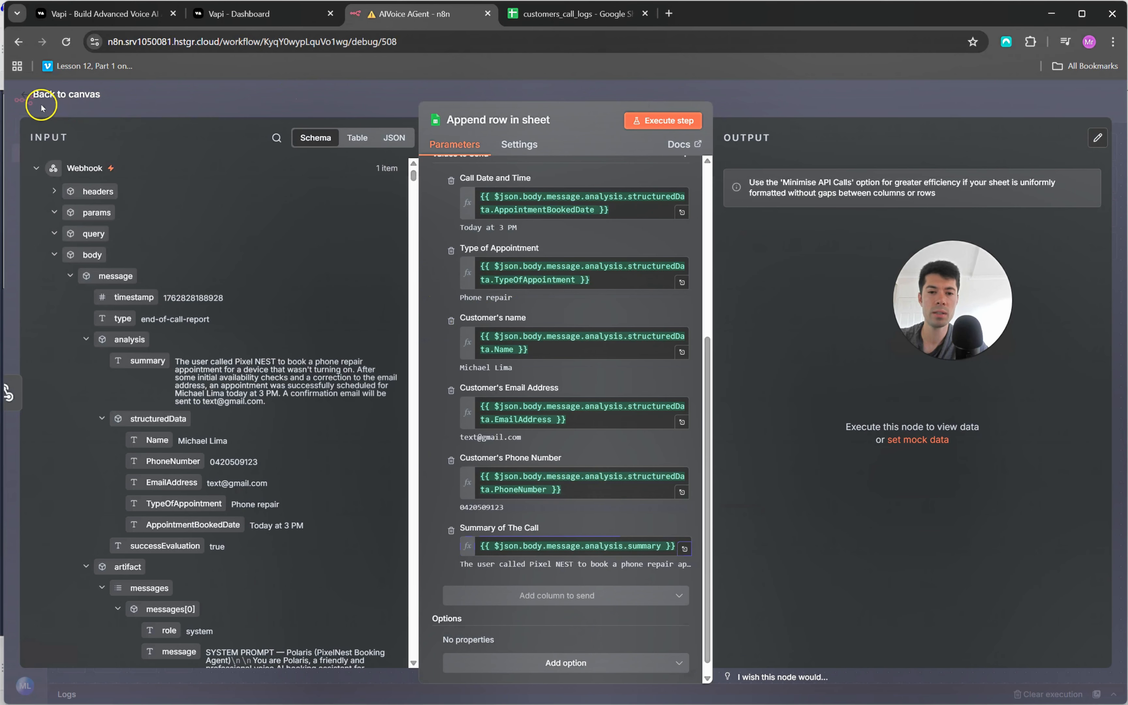
# - Execute the Append row in sheet node, check the result in customers_call_logs, and return to the n8n canvas
pyautogui.scroll(5, 662, 327)
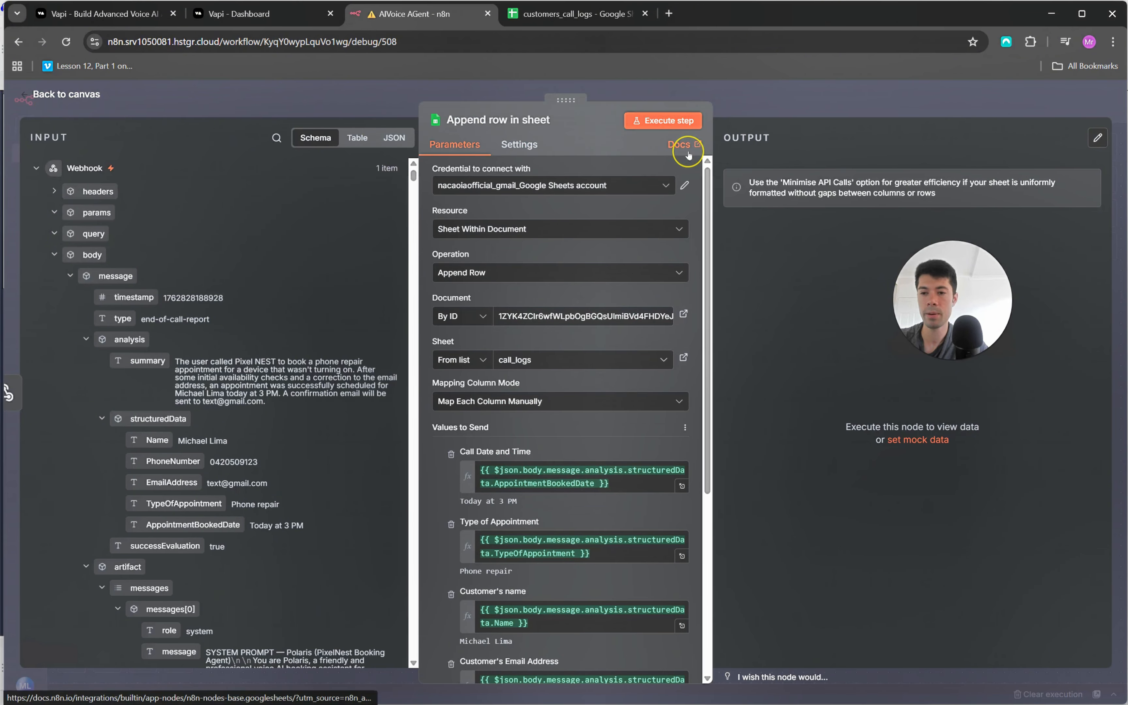
pyautogui.click(580, 13)
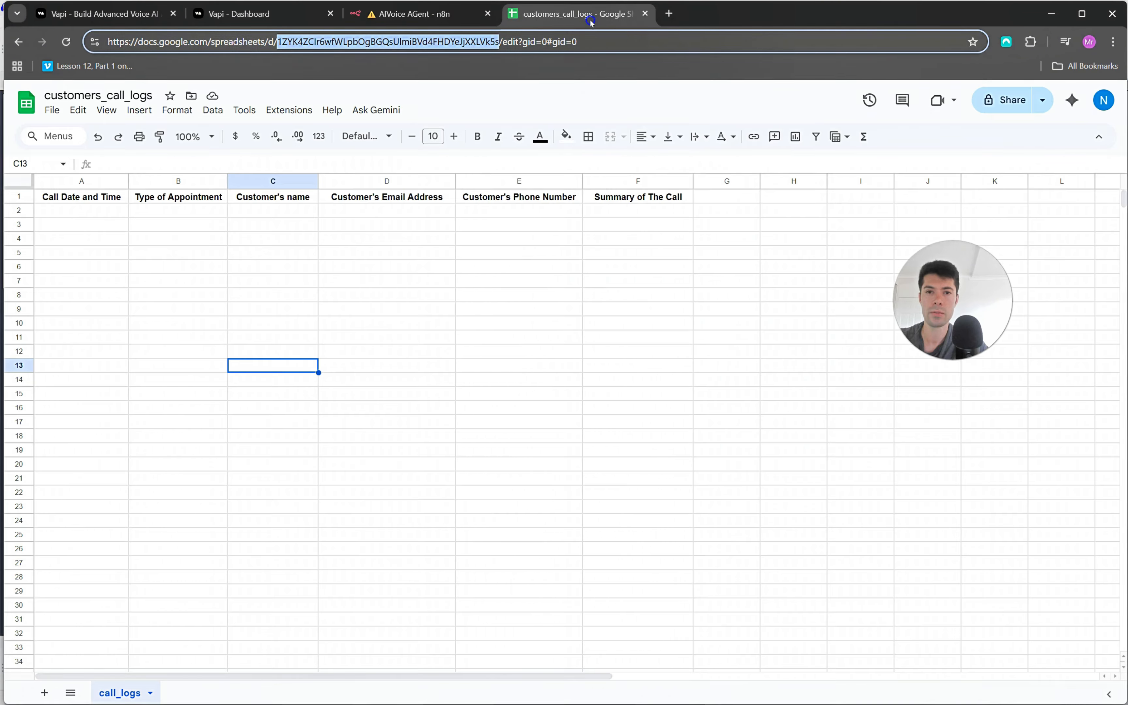
pyautogui.click(448, 14)
pyautogui.click(657, 123)
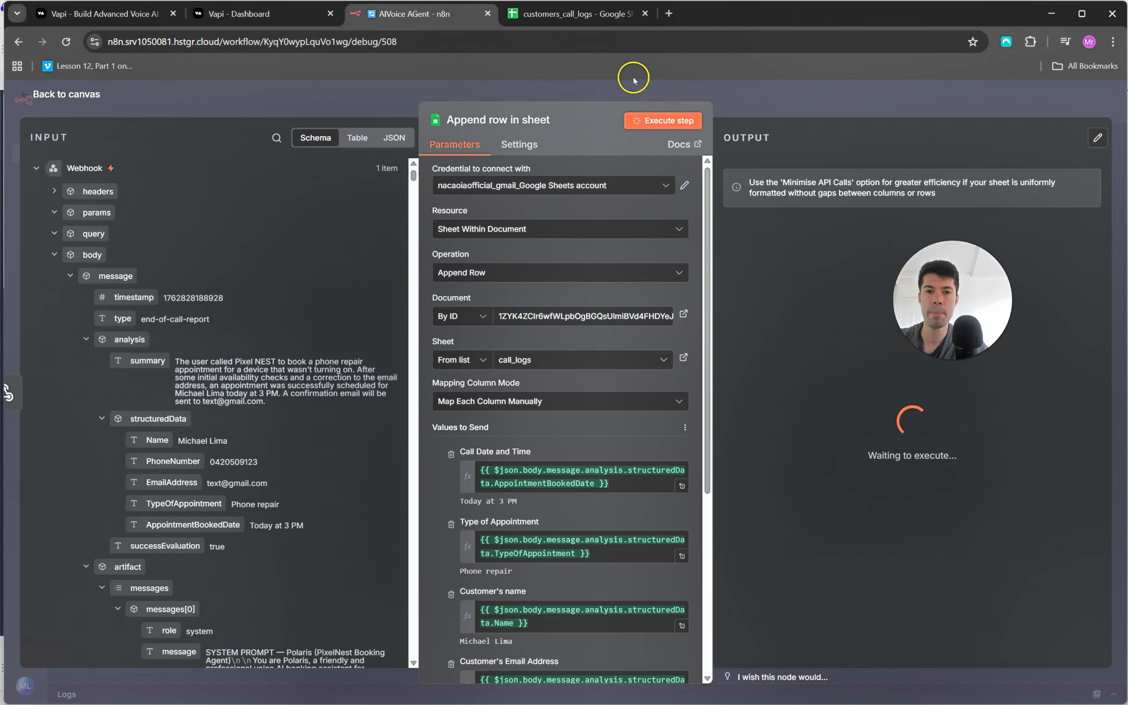
pyautogui.click(587, 14)
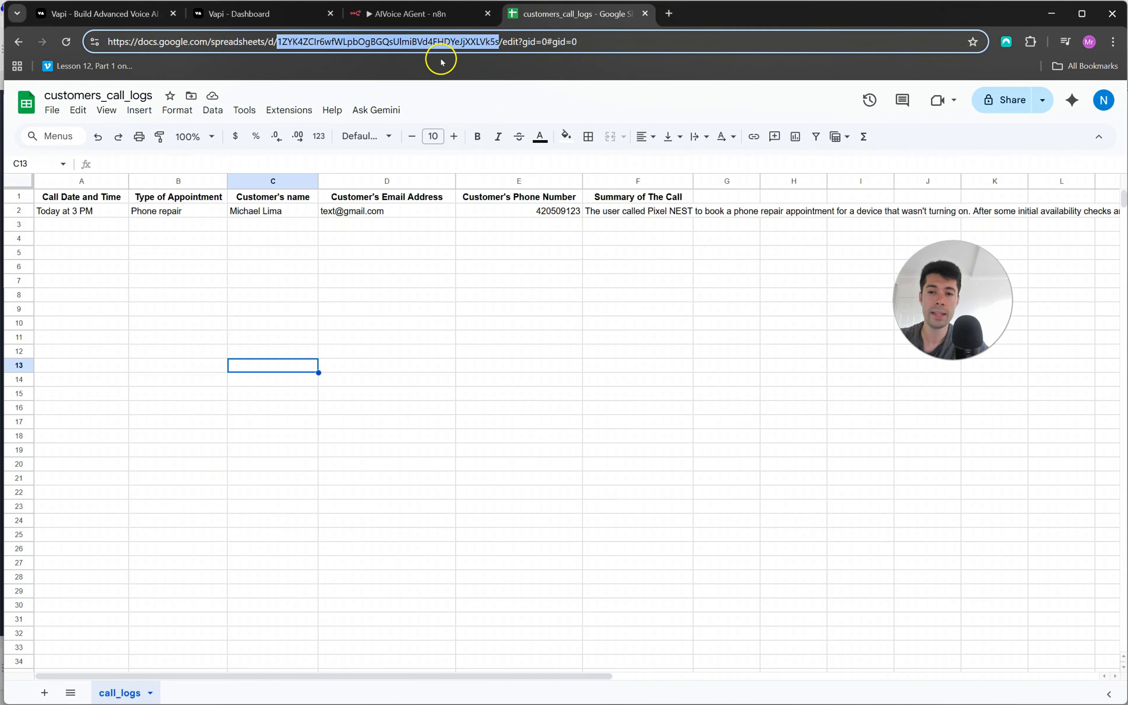
pyautogui.click(442, 13)
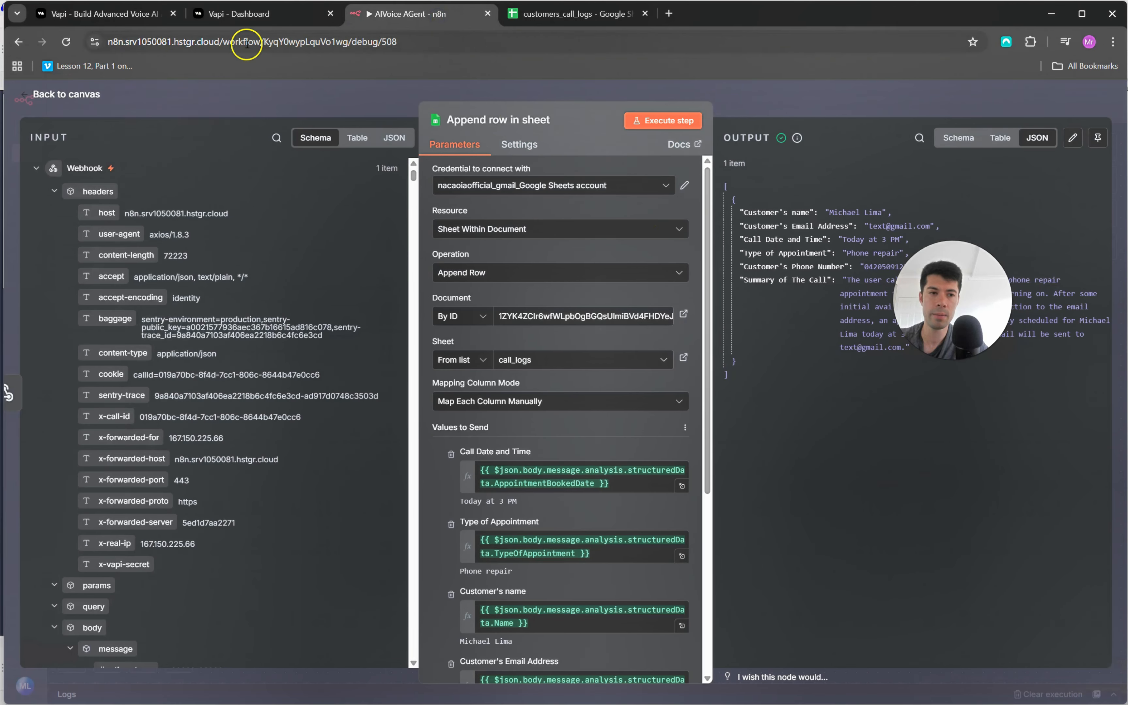
pyautogui.click(30, 94)
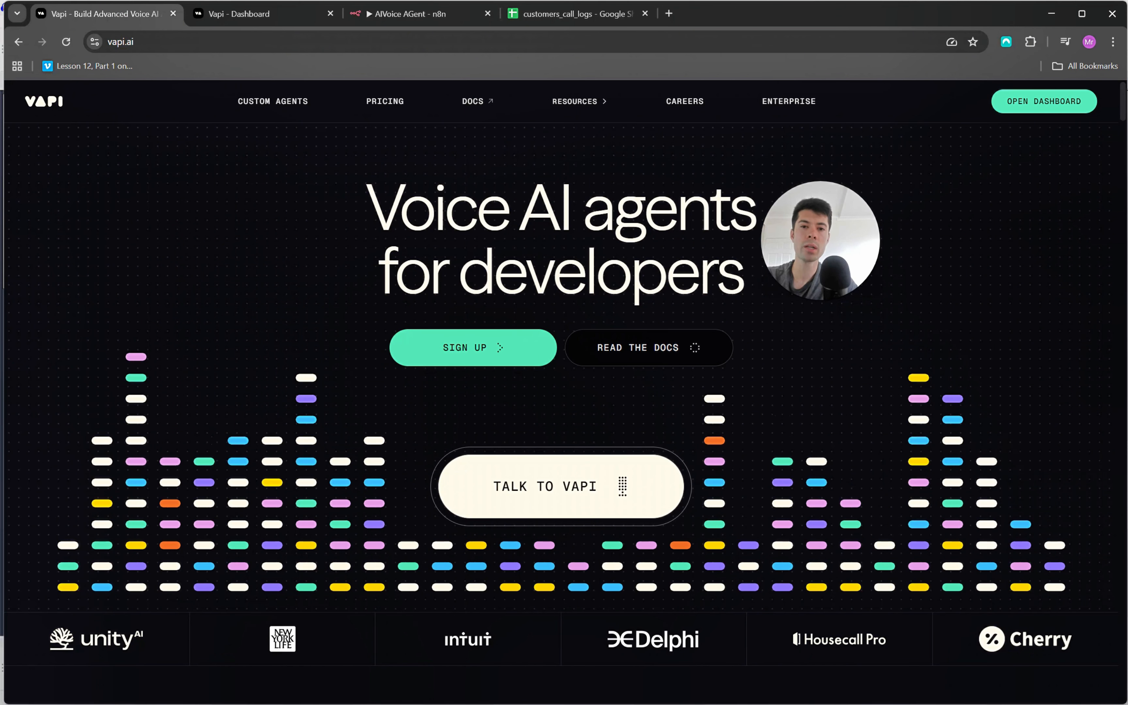
# - On the Vapi website, open the pricing page and examine the plan comparison and the monthly cost calculator
pyautogui.click(385, 107)
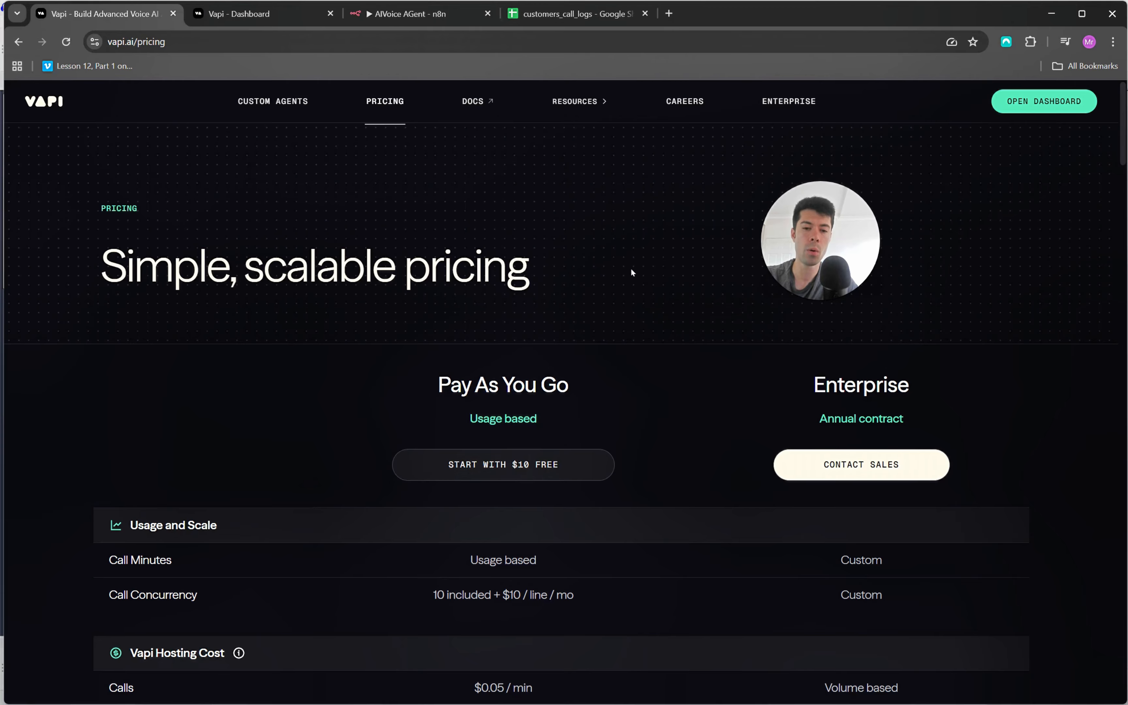
pyautogui.click(677, 269)
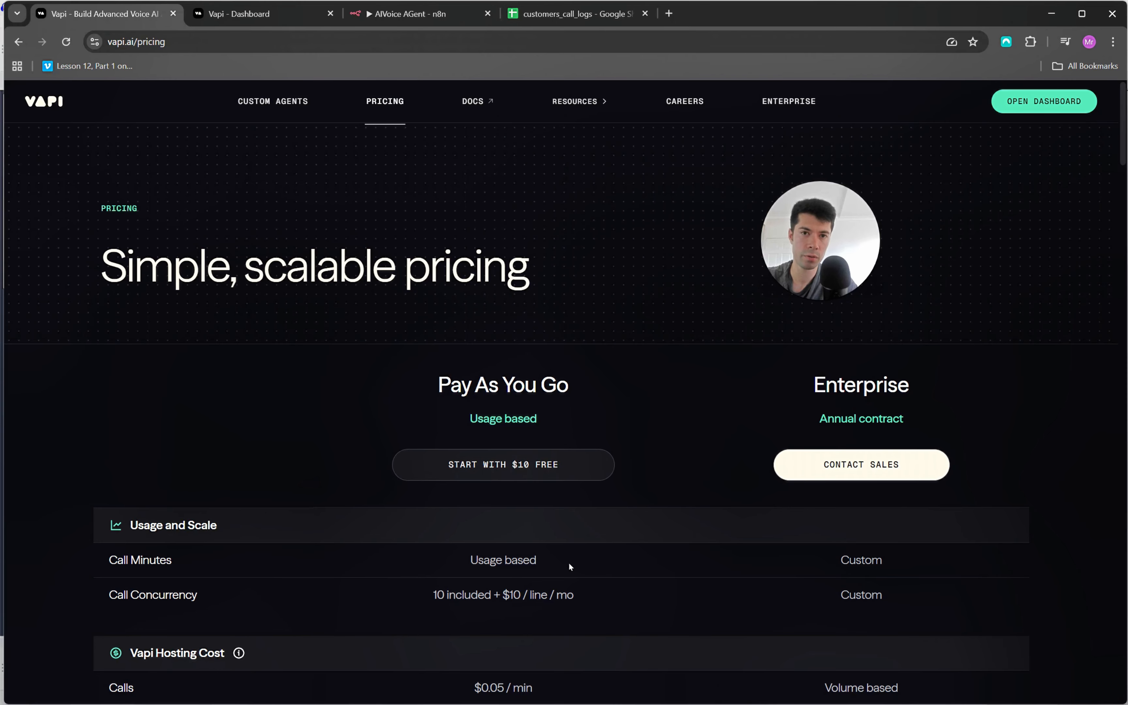
pyautogui.click(269, 15)
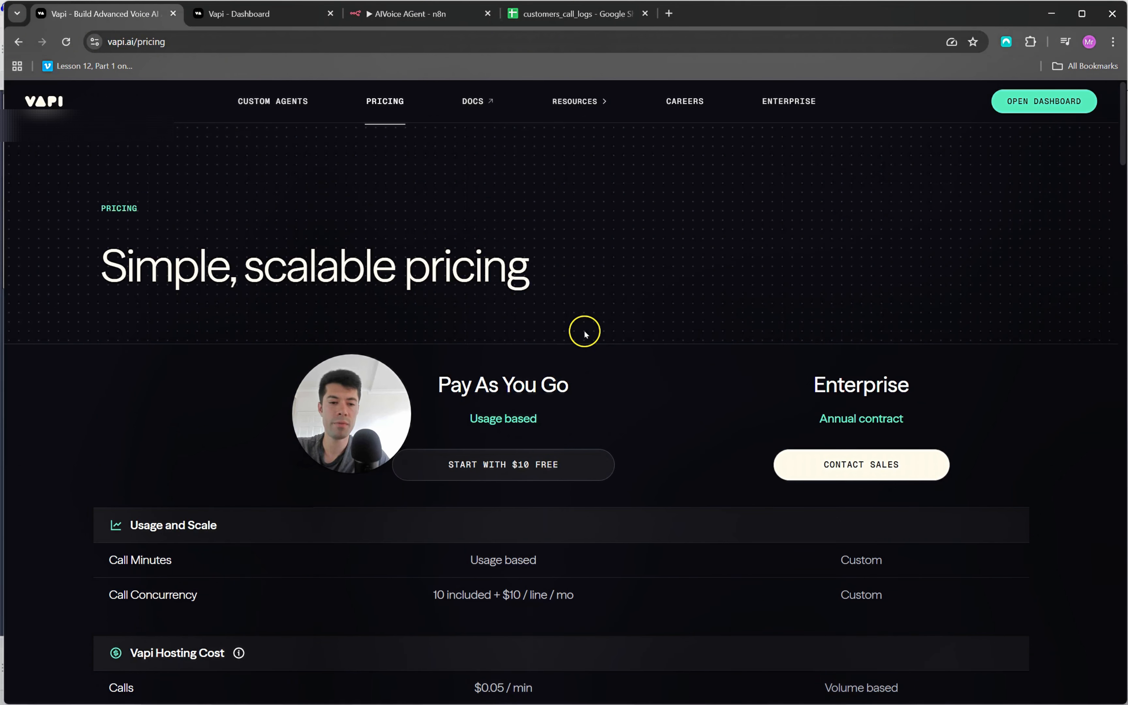
pyautogui.scroll(-1, 642, 332)
pyautogui.scroll(-20, 642, 332)
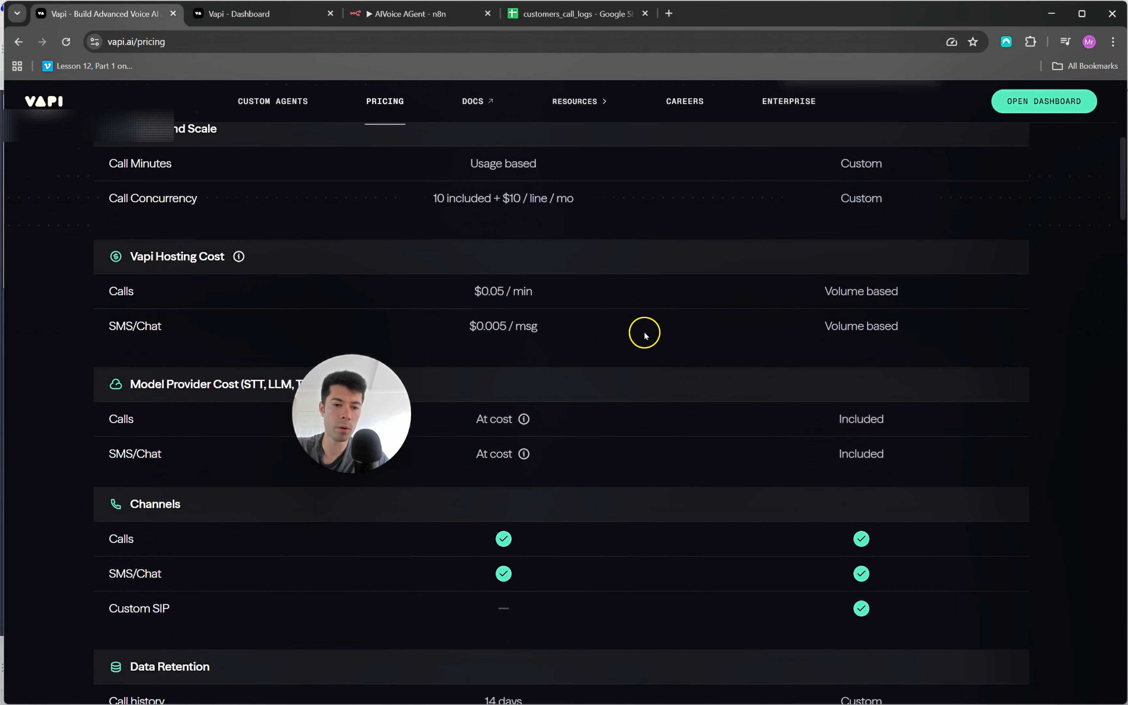
pyautogui.scroll(-1, 647, 345)
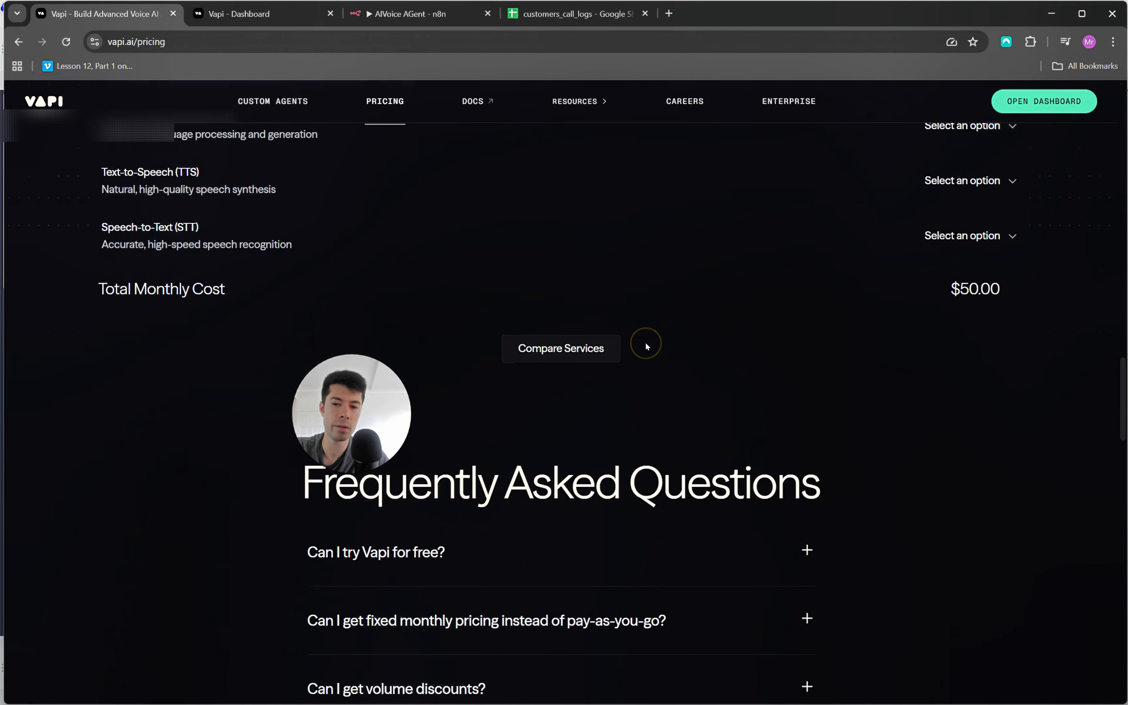
pyautogui.scroll(4, 646, 345)
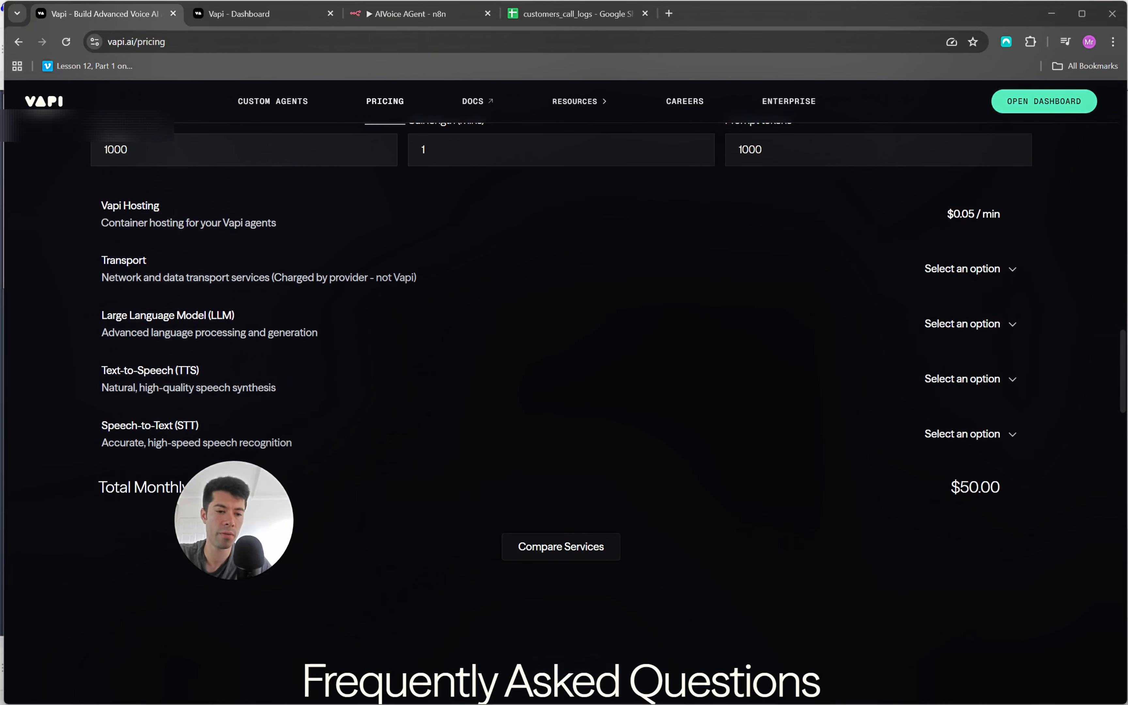
pyautogui.scroll(1, 495, 373)
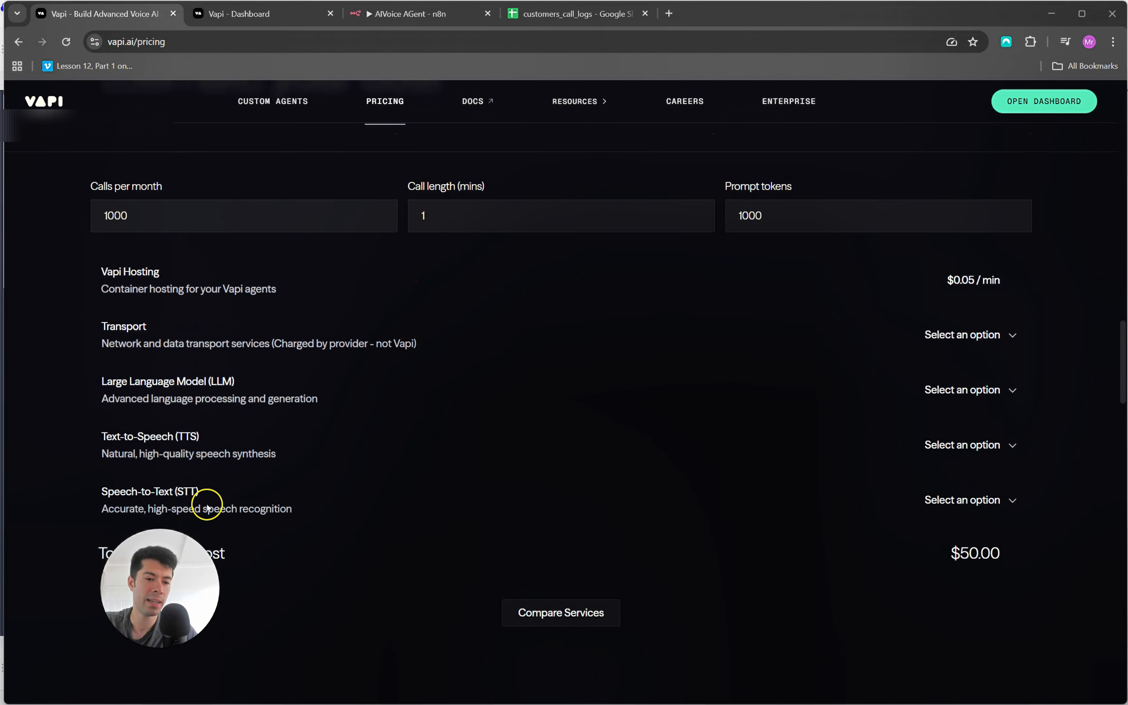